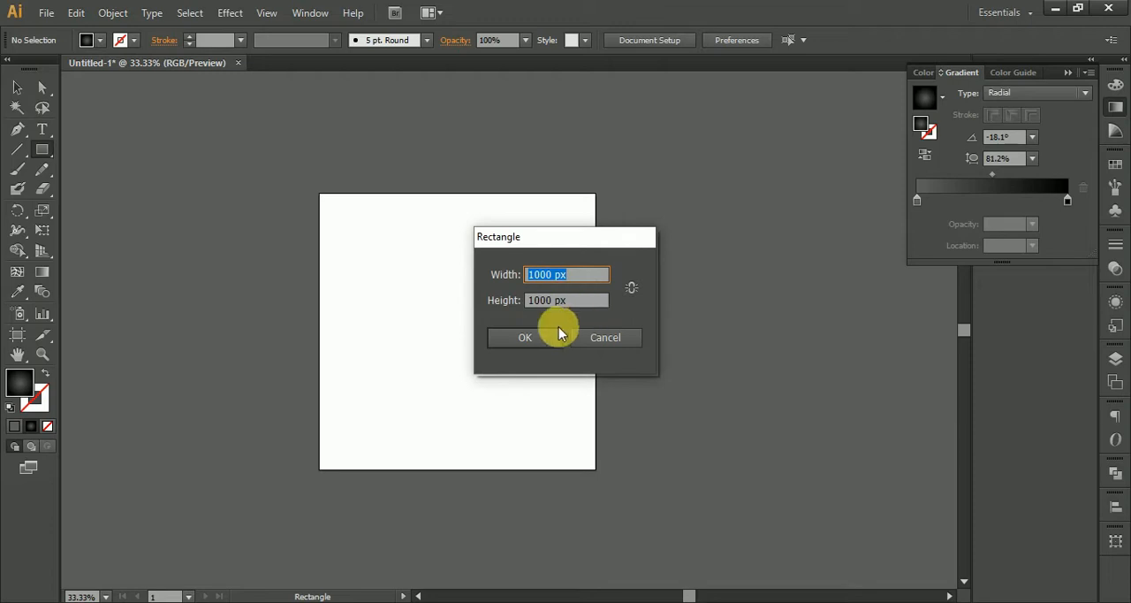
Create a 1000 x 1000 px rectangle and align it to cover the artboard.
click(540, 341)
click(723, 40)
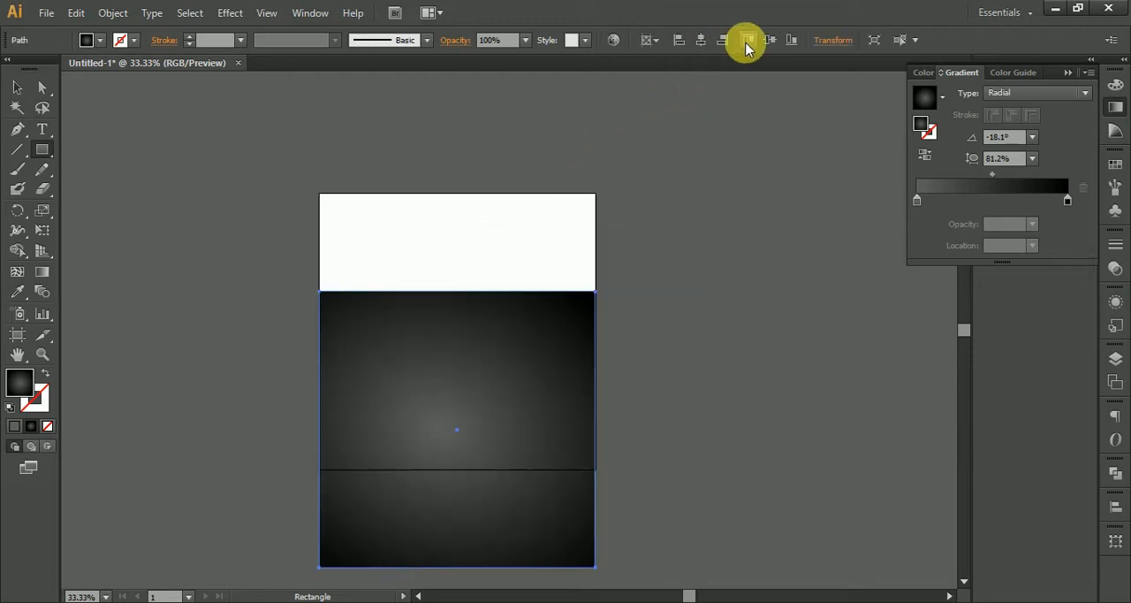
click(769, 43)
Reposition the background square's radial gradient so its light centre sits slightly below and right of the middle.
click(42, 271)
mouse_move(451, 333)
drag(441, 331, 473, 354)
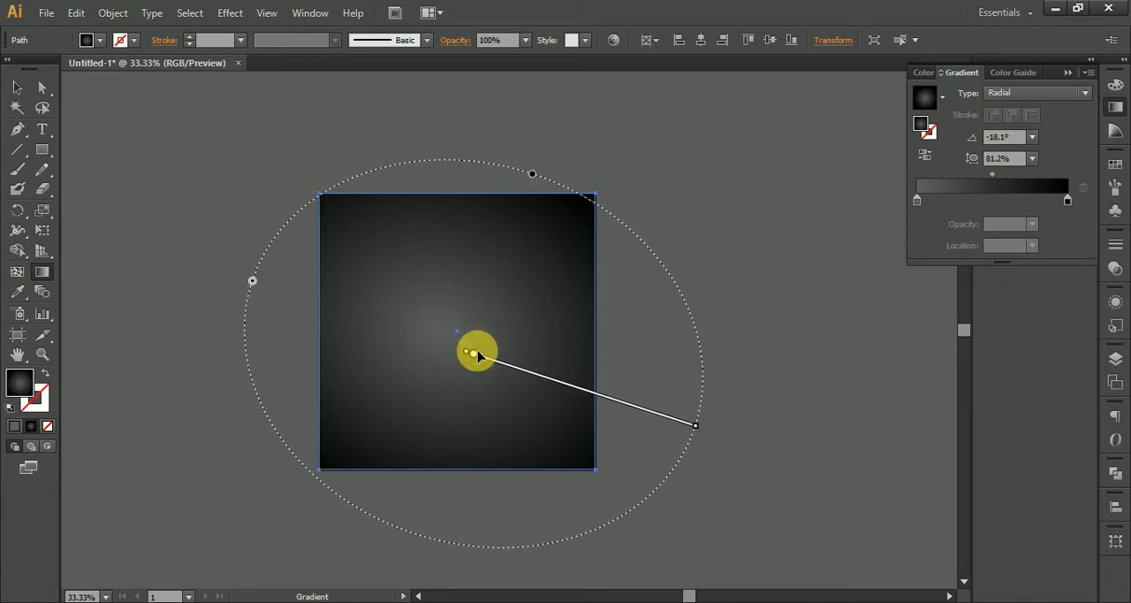
click(15, 87)
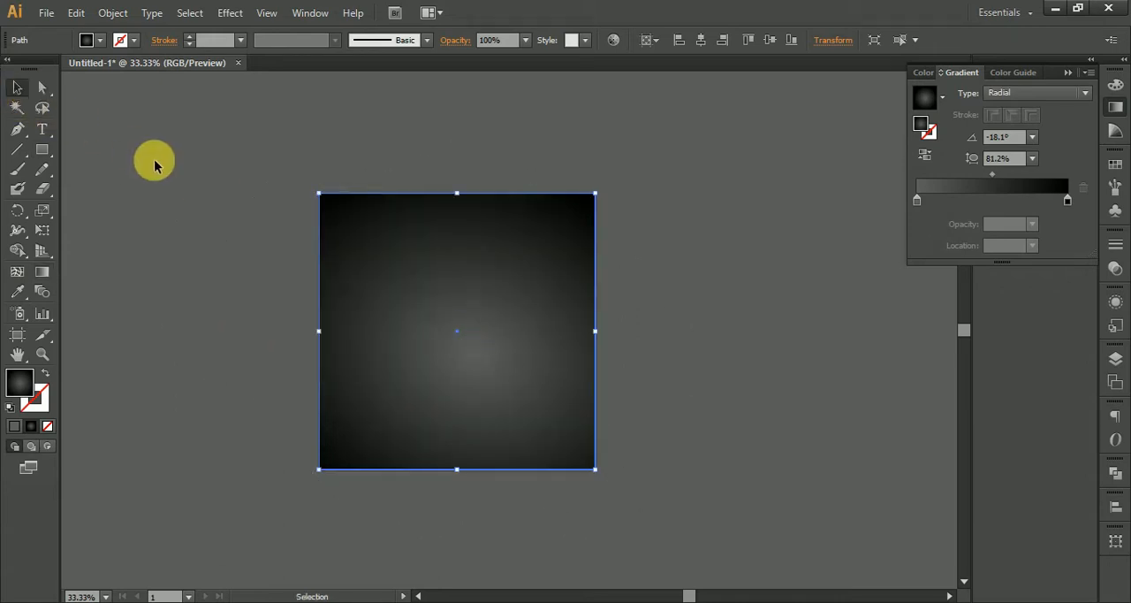
click(152, 160)
Draw a large circle with the Ellipse tool and place it over the upper part of the background square.
drag(49, 150, 131, 186)
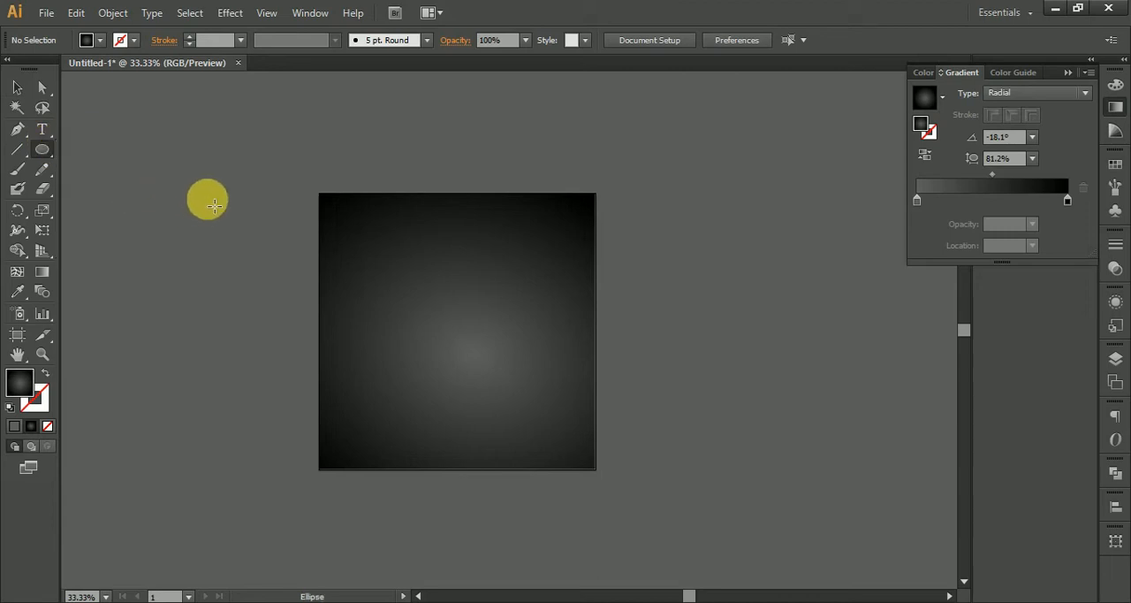
drag(236, 219, 435, 352)
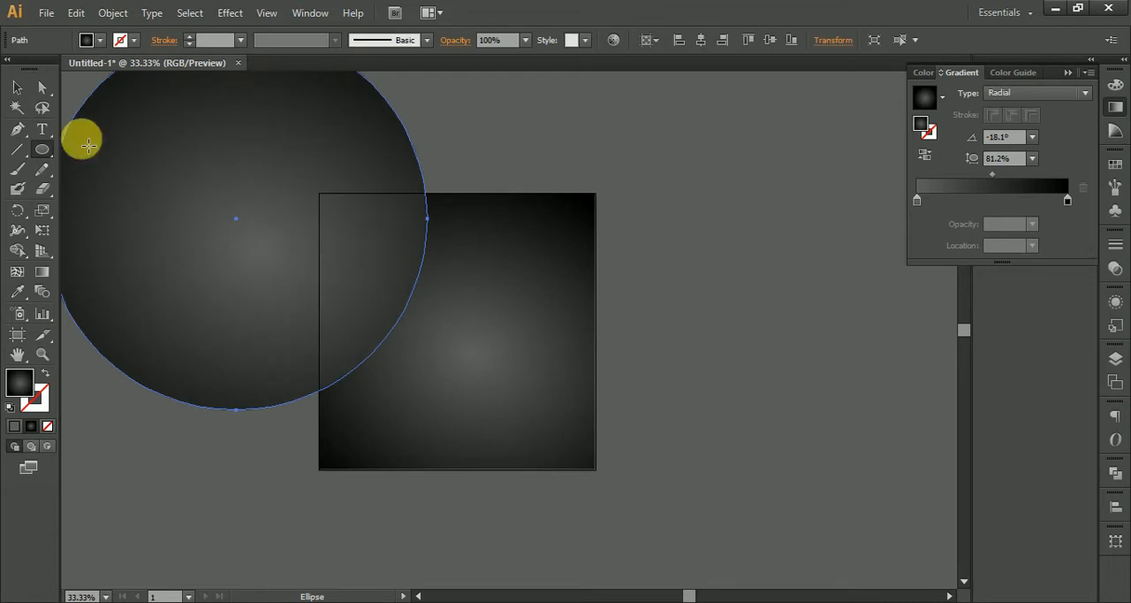
click(17, 87)
drag(182, 235, 341, 185)
key(space)
drag(428, 217, 541, 288)
key(space)
drag(180, 198, 180, 228)
key(space)
drag(472, 246, 374, 198)
drag(428, 226, 462, 237)
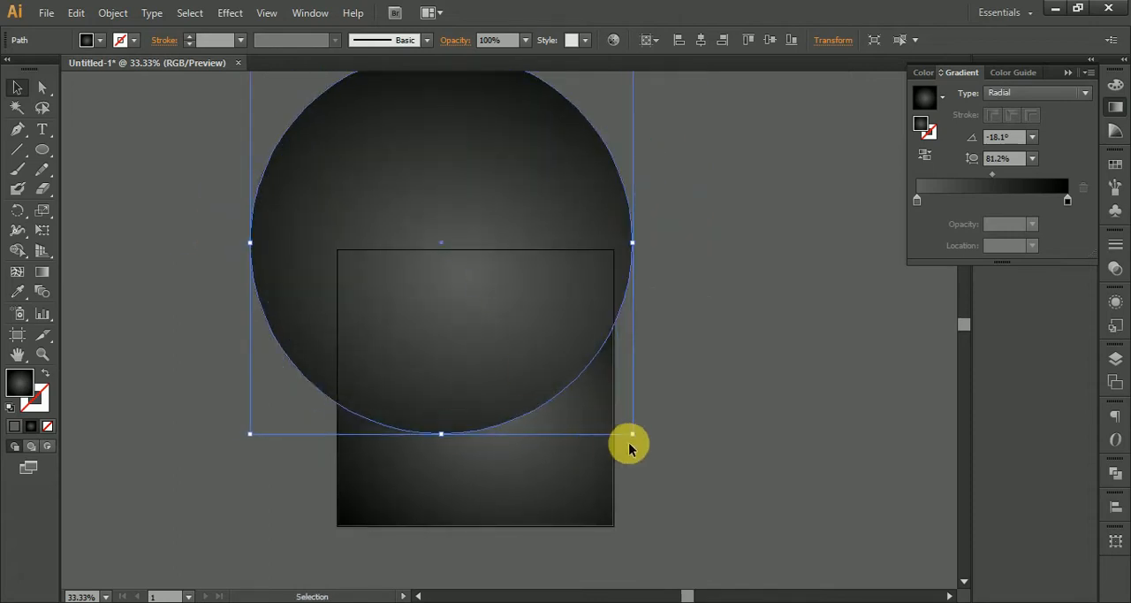
Flatten the circle vertically into a wide ellipse and shift it down over the square's upper part.
drag(634, 244, 580, 254)
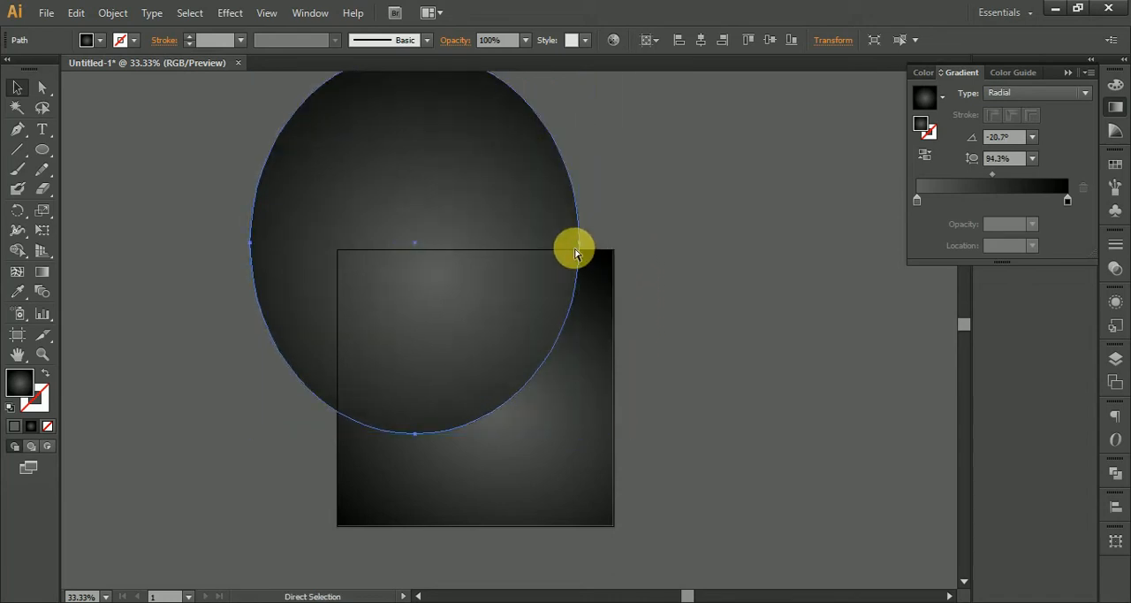
key(ctrl+z)
drag(440, 434, 444, 375)
drag(442, 260, 434, 312)
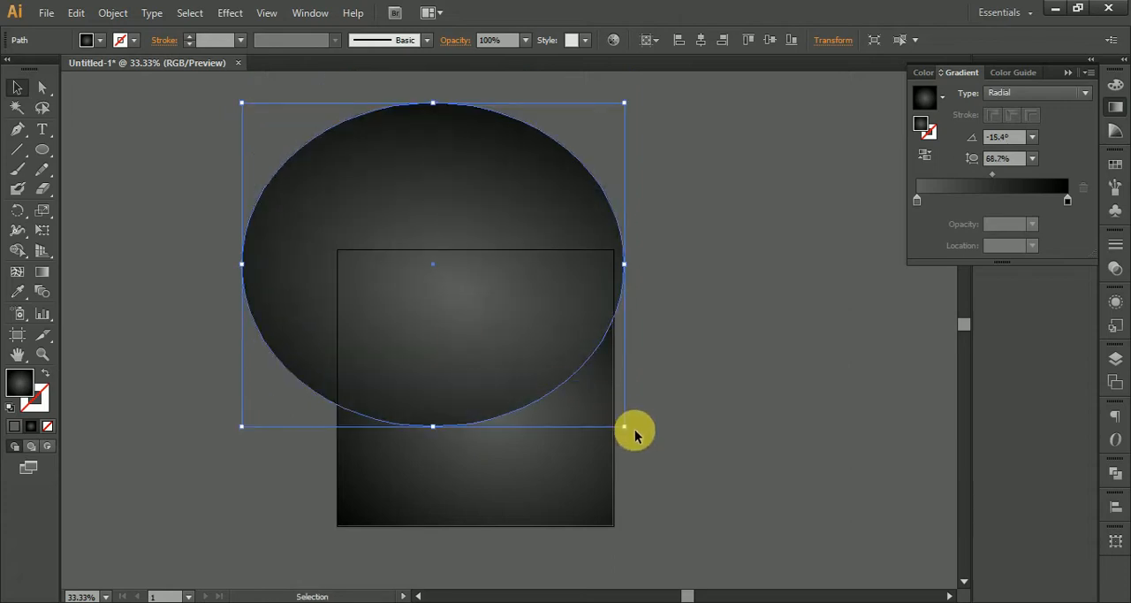
Rotate the ellipse counterclockwise into a diagonal tilt and nudge it down over the background square.
drag(631, 435, 654, 334)
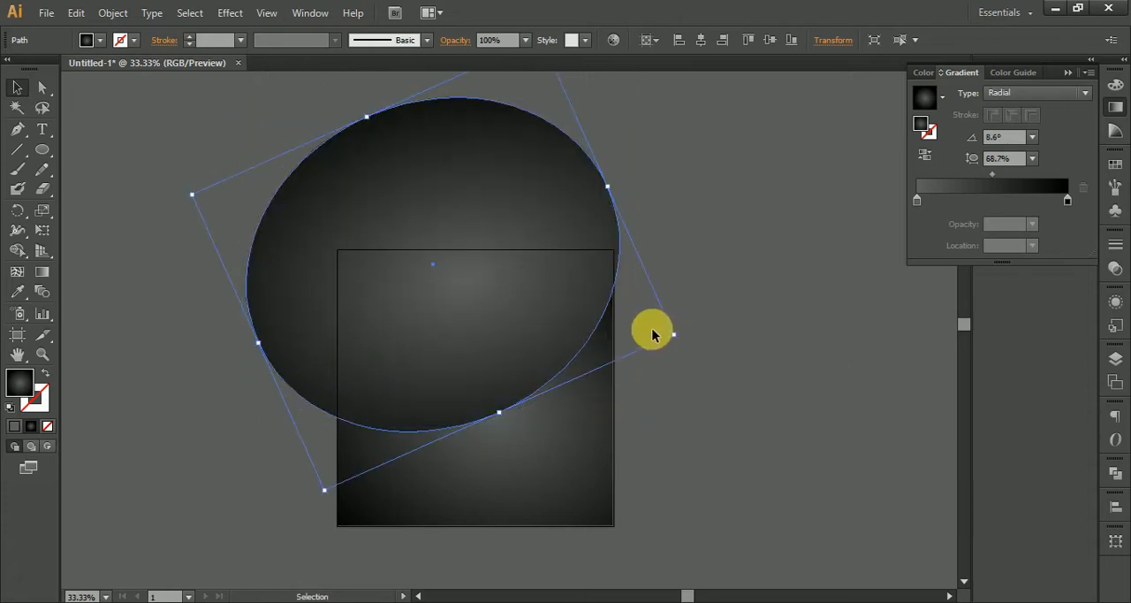
drag(688, 345, 681, 293)
drag(568, 298, 579, 318)
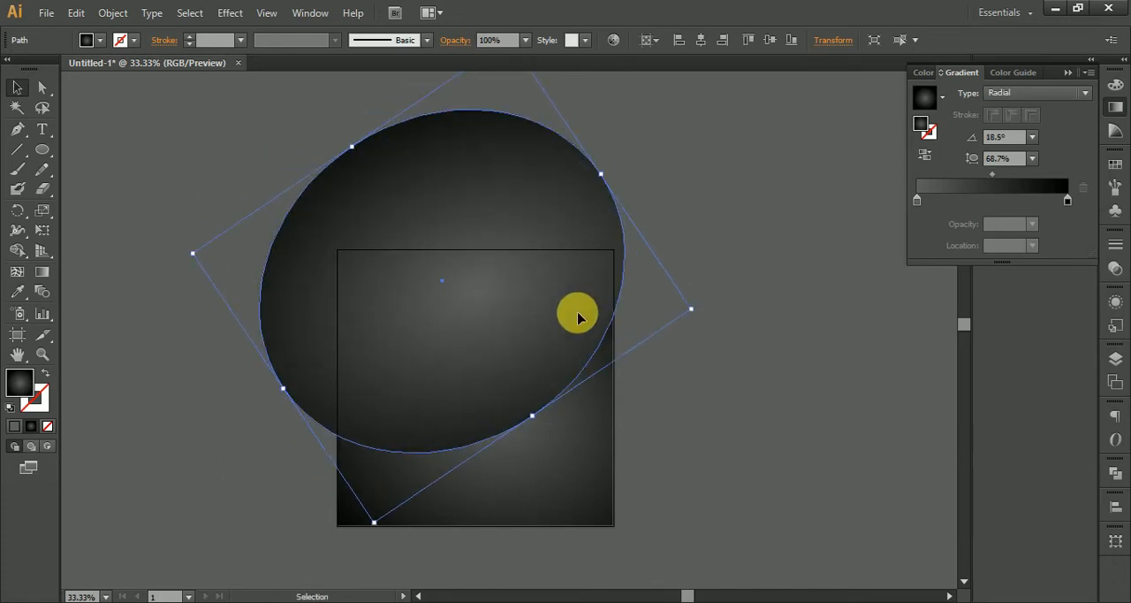
click(714, 377)
scroll(560, 412, up, 2)
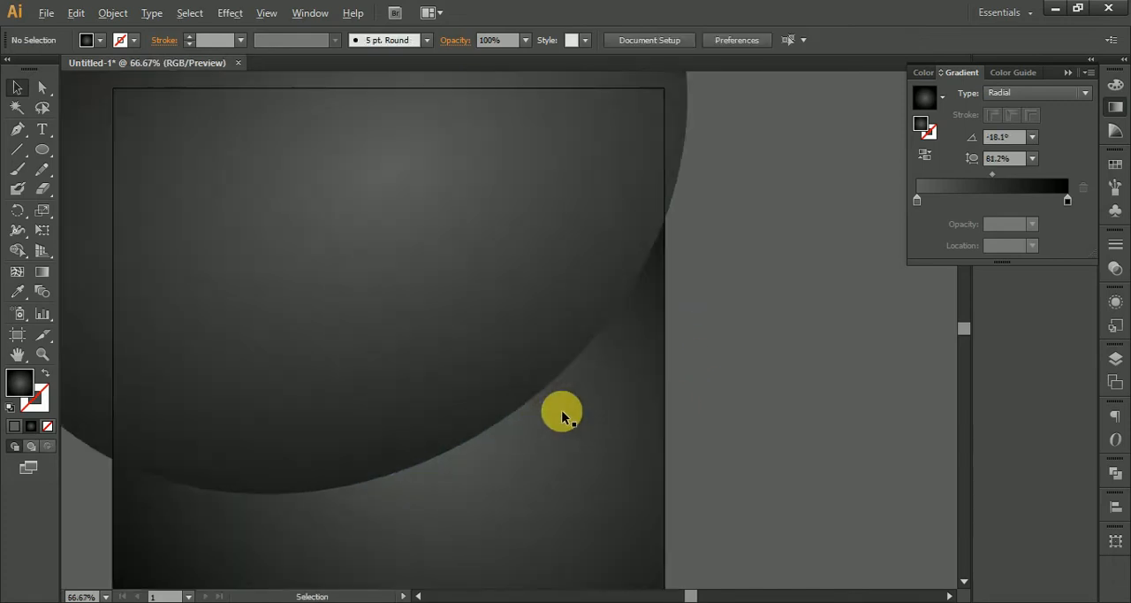
scroll(562, 416, down, 3)
Draw a small square about 96 px wide outside the artboard and fill it with light grey CCCCCC.
drag(44, 156, 88, 147)
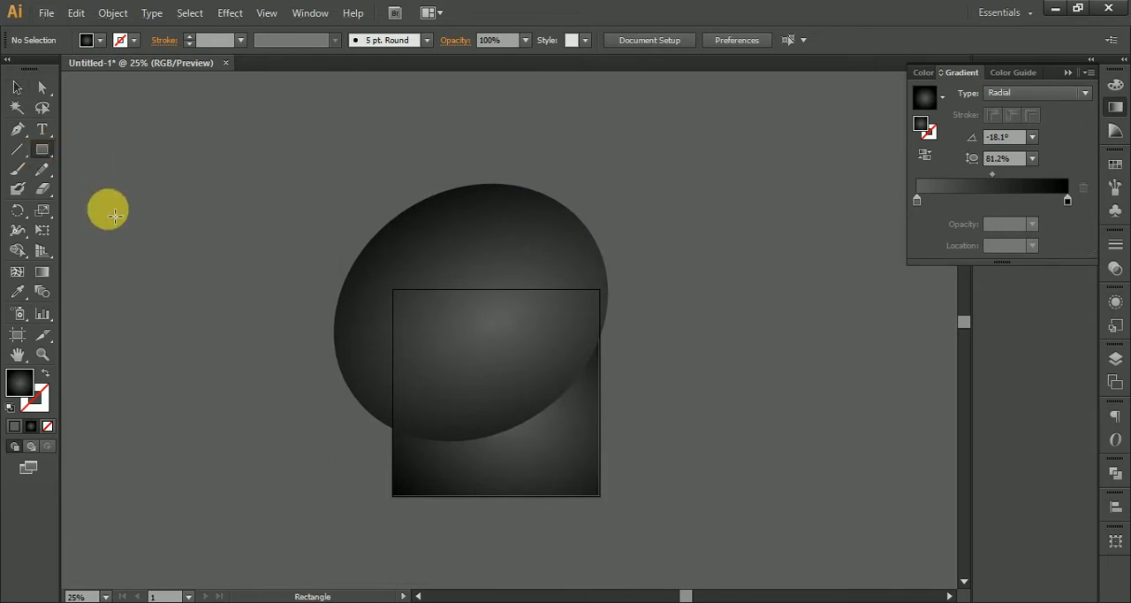
drag(118, 218, 98, 199)
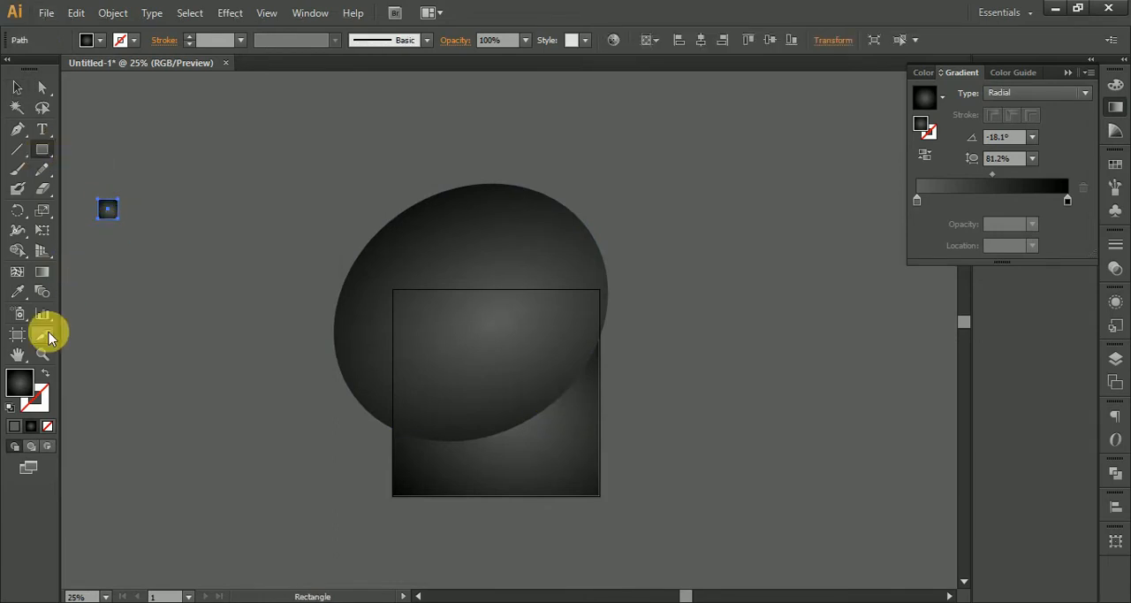
double_click(20, 382)
click(591, 280)
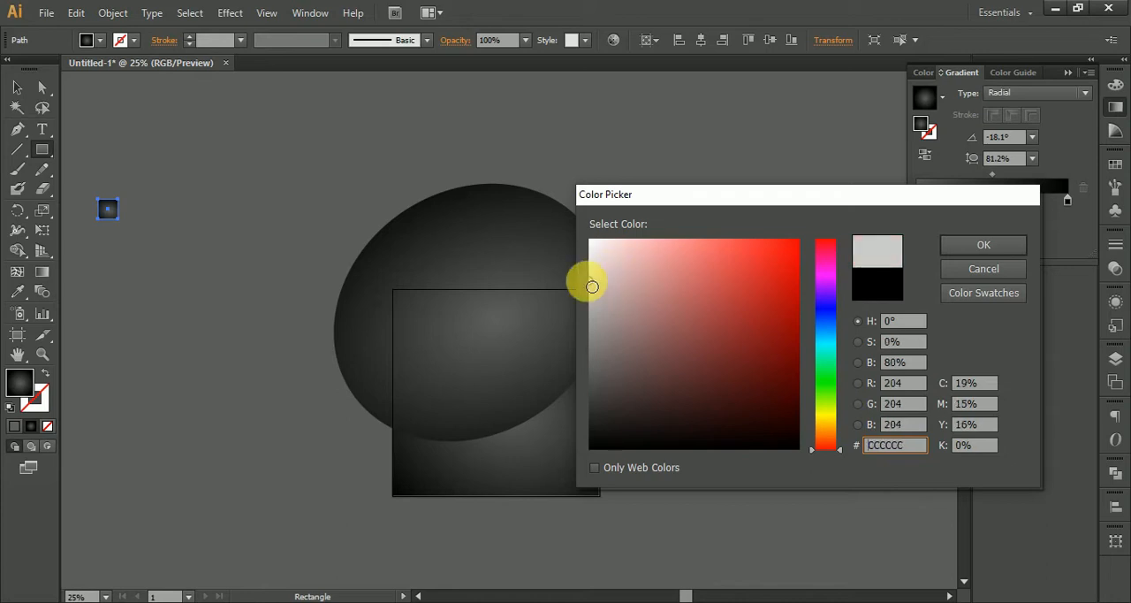
click(963, 246)
Duplicate the grey square directly to its right and fill the copy with near-white.
click(17, 89)
scroll(106, 205, up, 4)
drag(121, 232, 185, 215)
scroll(183, 219, up, 4)
double_click(27, 388)
drag(589, 251, 601, 234)
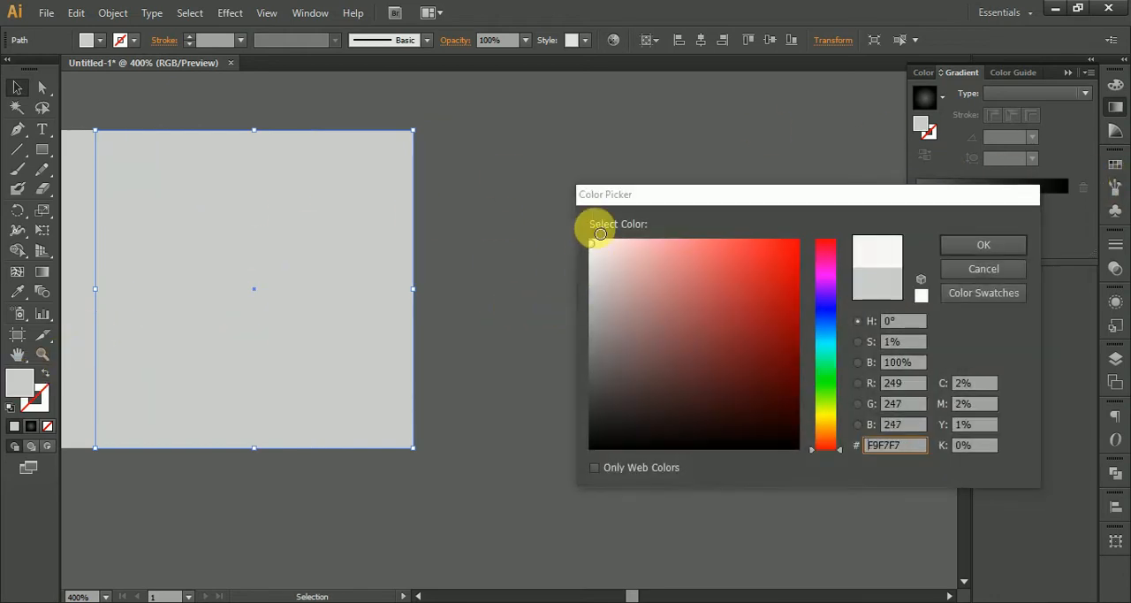
click(983, 245)
key(ctrl+1)
key(ctrl+=)
Save the grey and white squares as a pattern swatch with the Brick by Row tile type.
click(1116, 168)
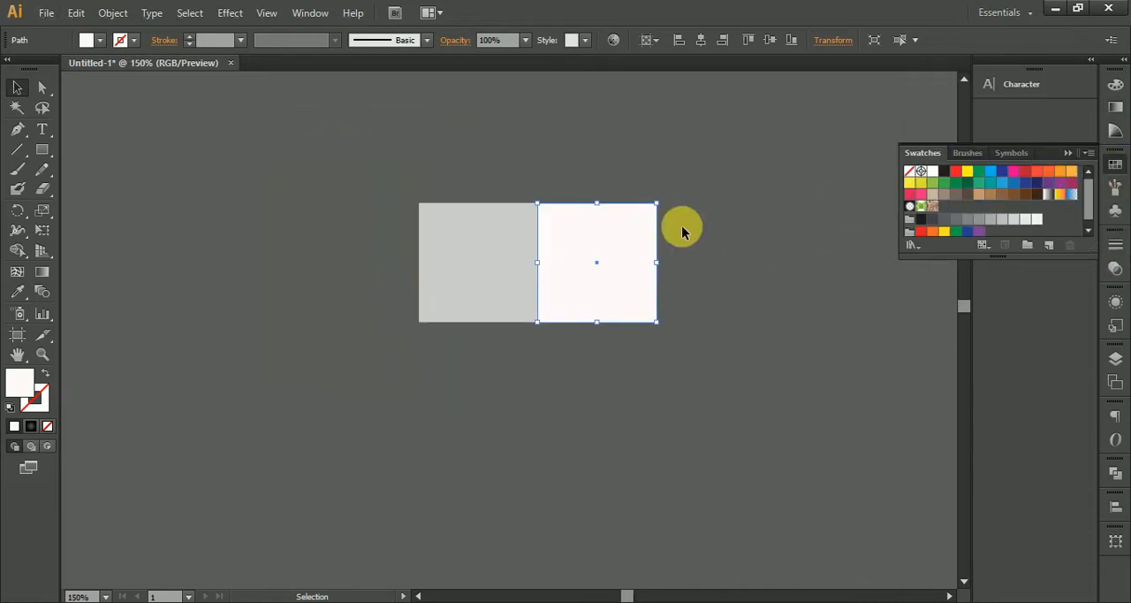
drag(366, 159, 956, 204)
double_click(945, 207)
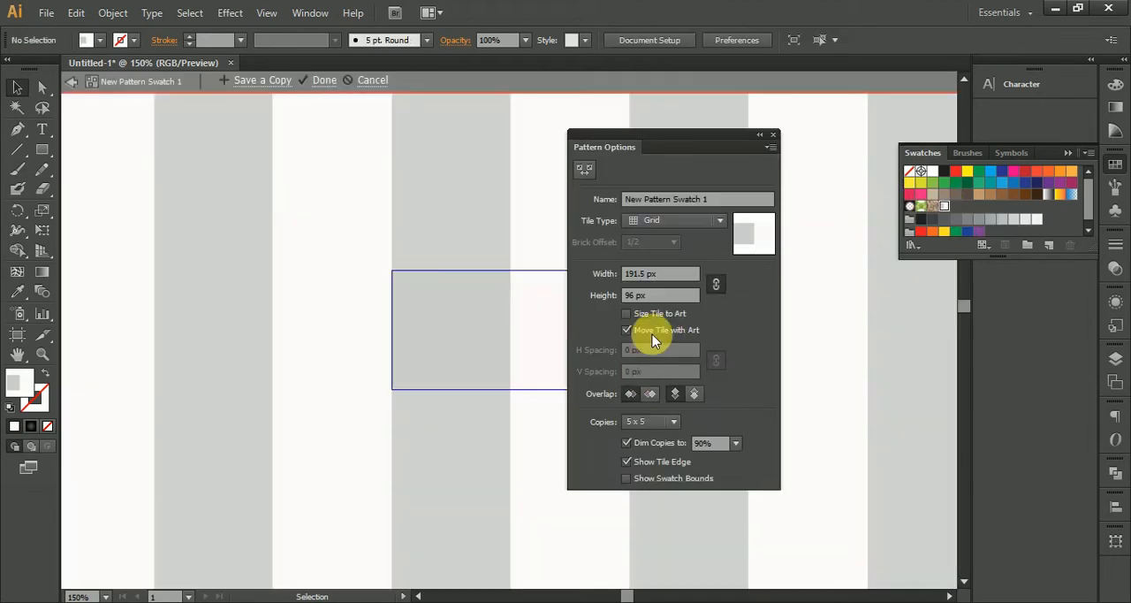
click(707, 221)
click(677, 255)
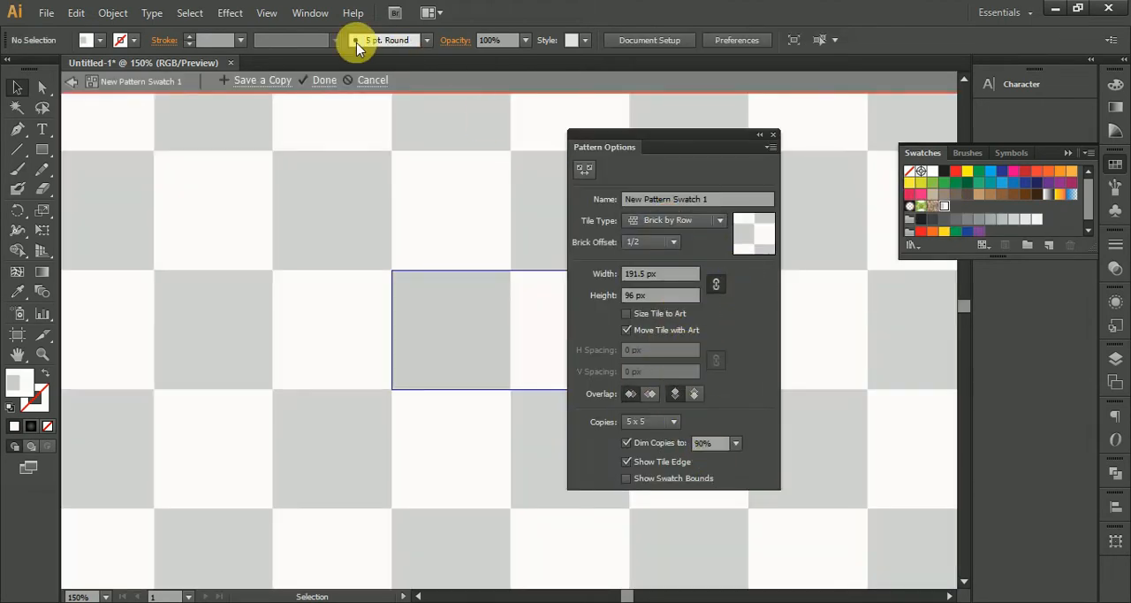
click(324, 81)
Move the two small squares farther away from the main artwork.
scroll(530, 231, down, 5)
drag(533, 235, 345, 371)
drag(507, 391, 257, 345)
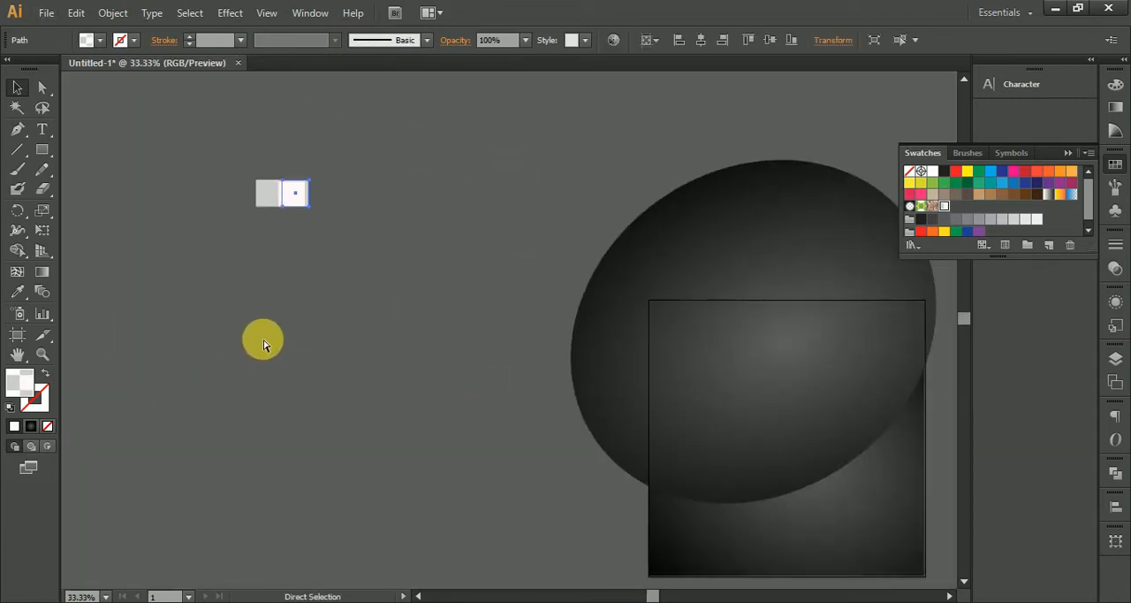
drag(313, 216, 169, 333)
click(320, 328)
Make two copies of the tilted ellipse, each offset slightly up and to the left.
drag(467, 356, 137, 285)
click(526, 351)
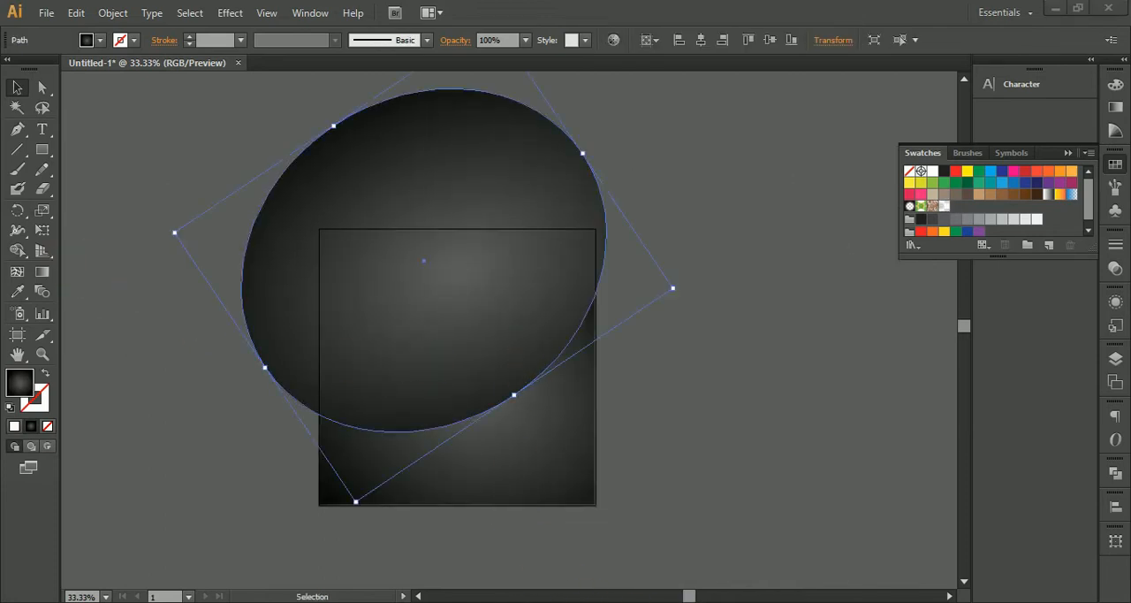
drag(506, 302, 525, 291)
scroll(506, 442, up, 2)
drag(384, 331, 396, 368)
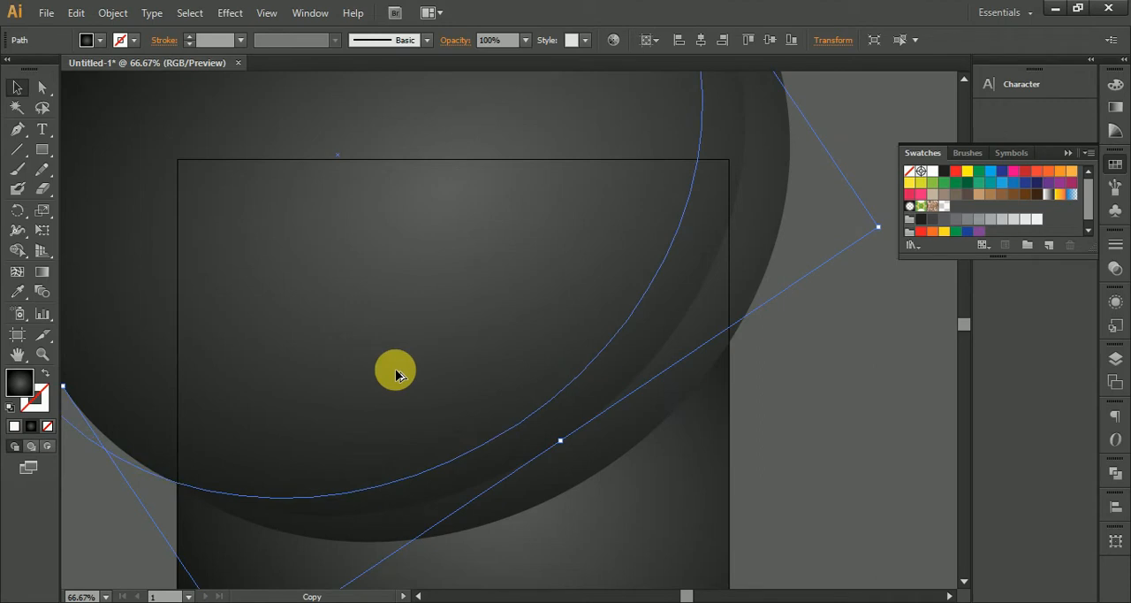
click(855, 431)
scroll(844, 438, up, 1)
scroll(827, 439, down, 2)
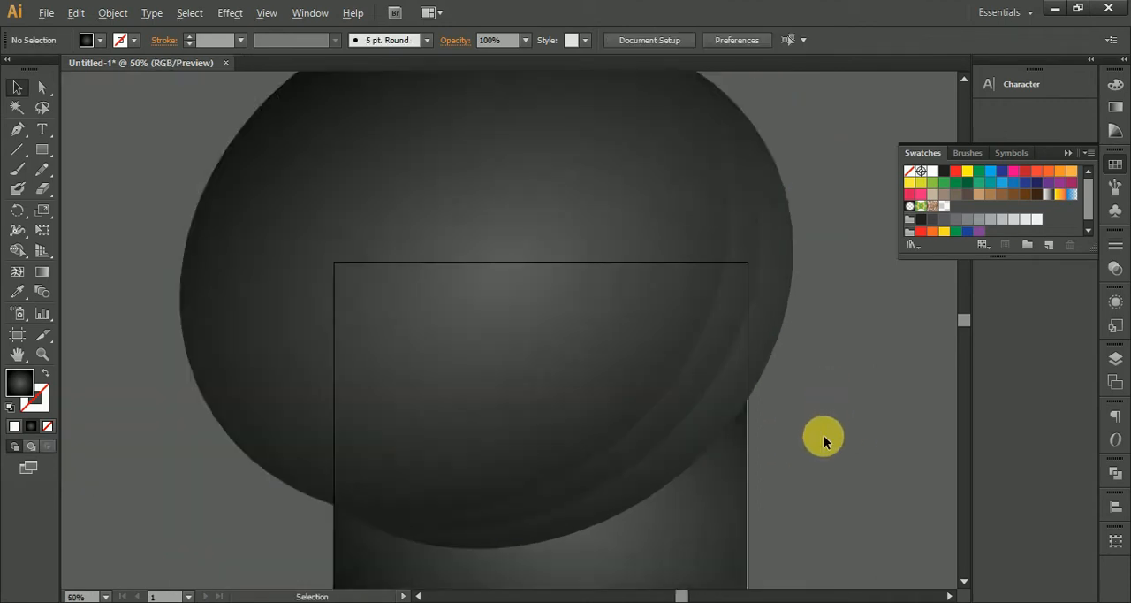
Select the three overlapping ellipses and divide them into a central shape and crescents with Shape Builder.
click(622, 325)
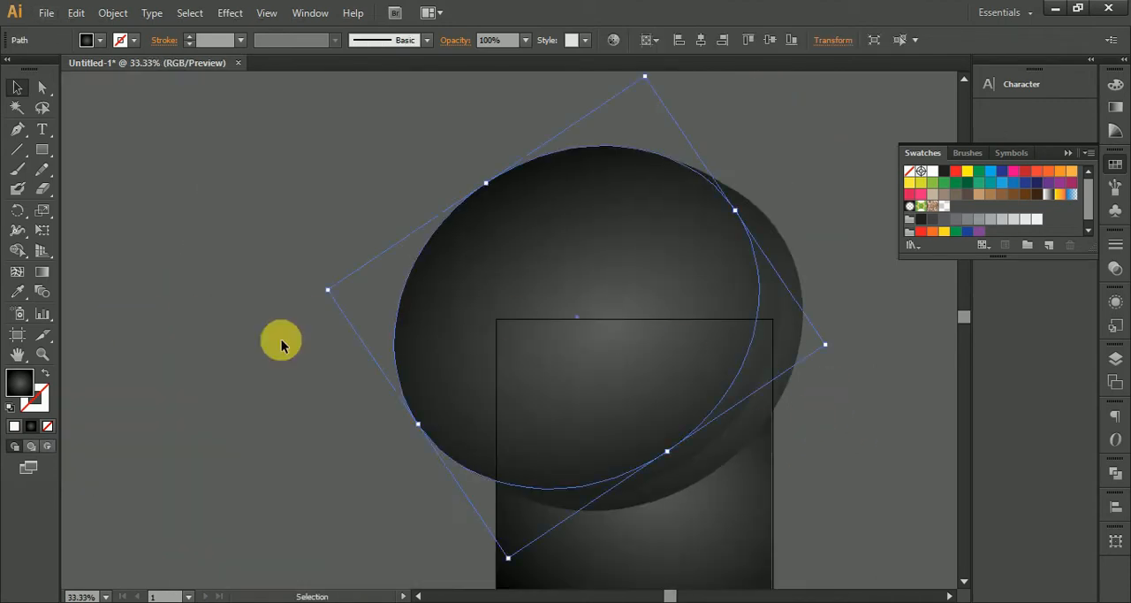
drag(457, 97, 792, 228)
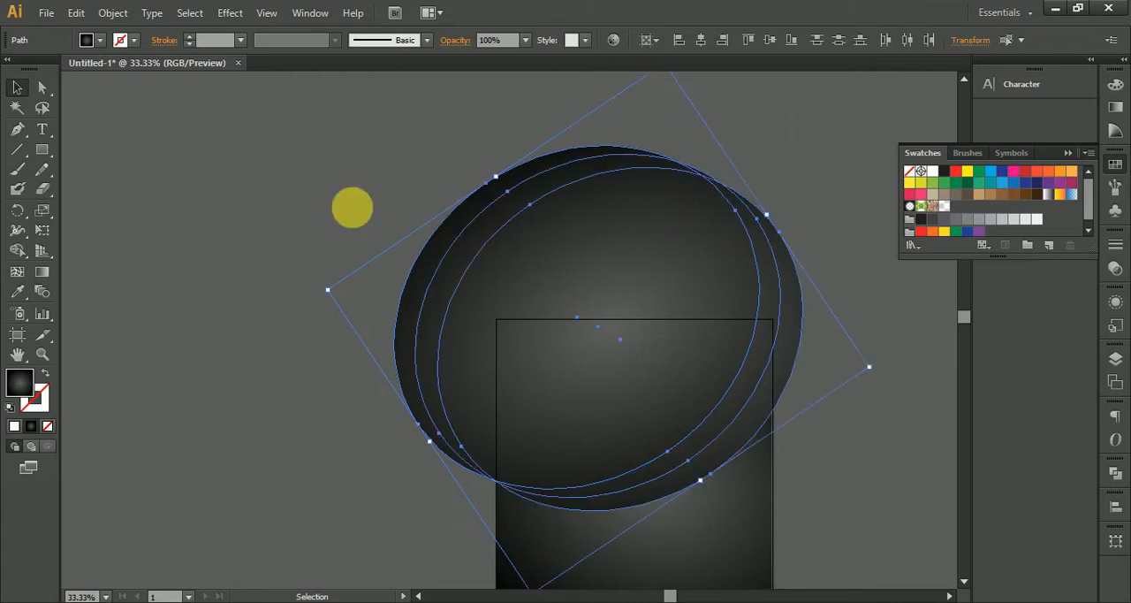
click(17, 251)
drag(557, 353, 671, 457)
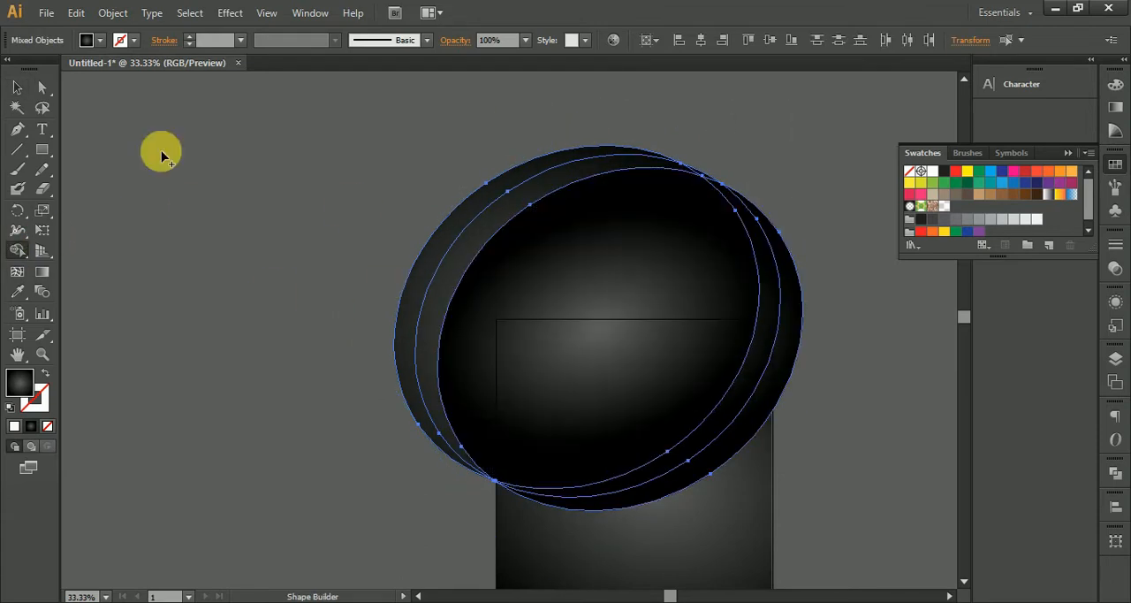
Delete the leftover crescents on the left side of the central shape.
click(17, 87)
click(195, 123)
click(444, 252)
drag(443, 251, 283, 239)
key(Delete)
click(392, 252)
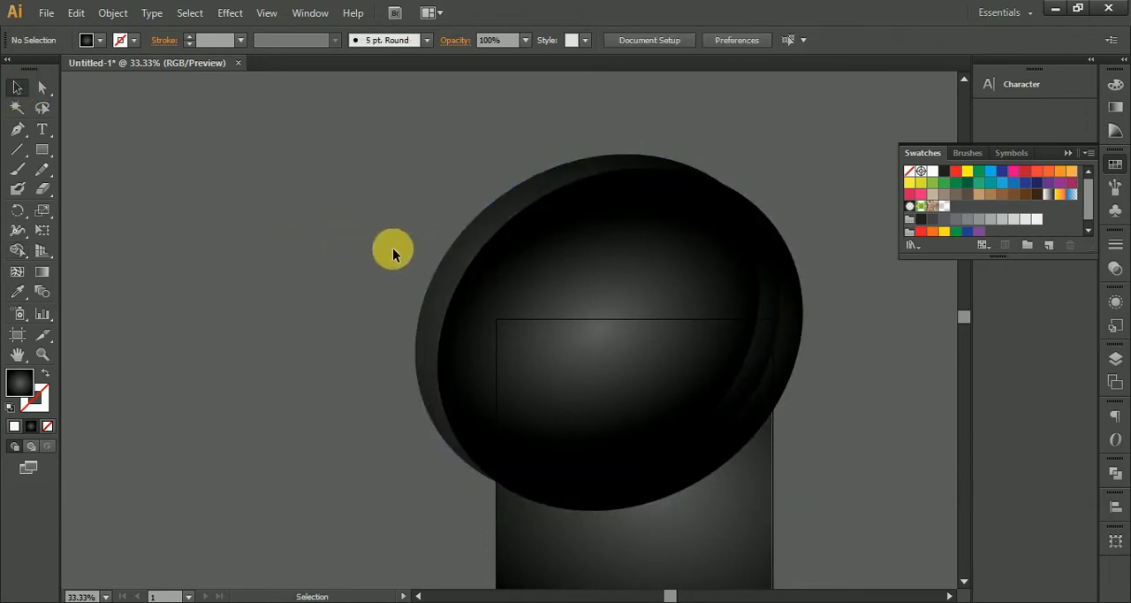
Fill the central shape with the checkerboard pattern sampled from the small patterned square with the Eyedropper.
click(492, 281)
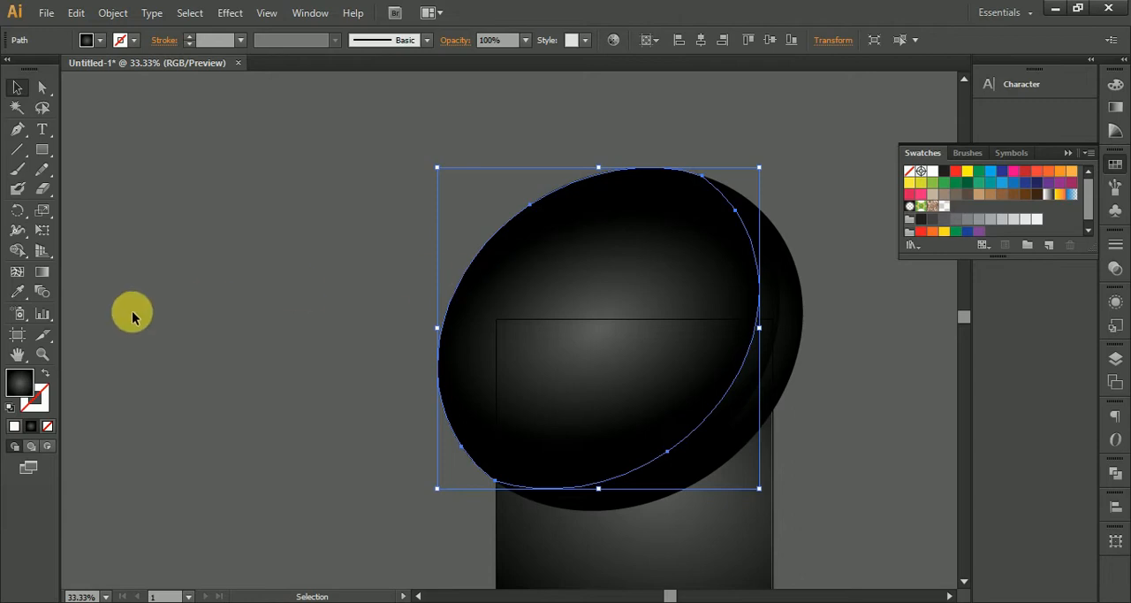
drag(192, 308, 412, 275)
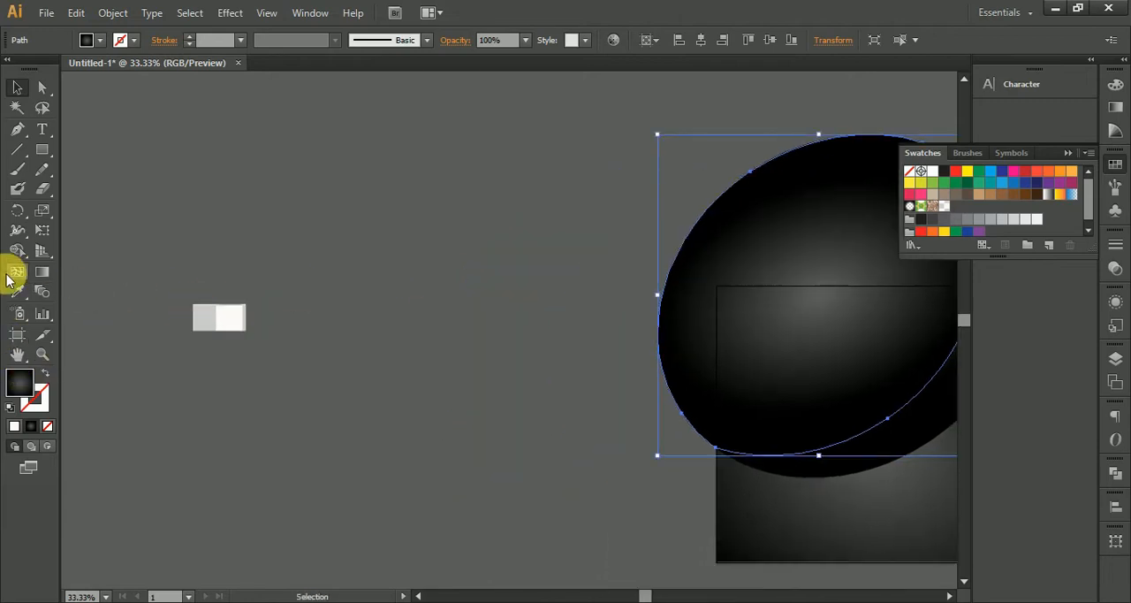
click(18, 294)
click(232, 319)
drag(301, 327, 133, 320)
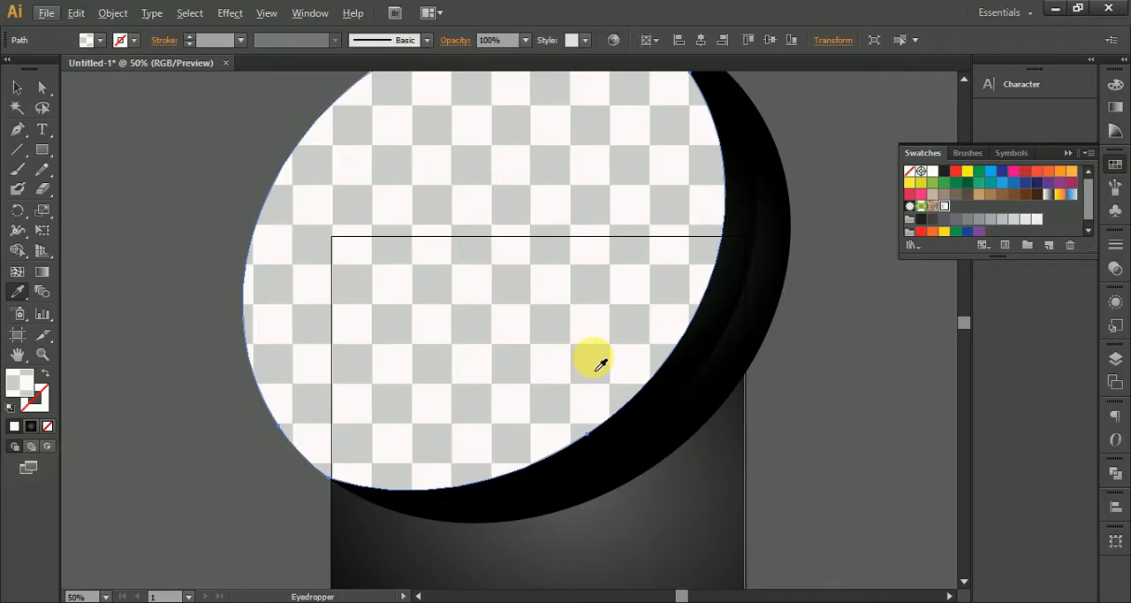
Fill the inner crescent beside the checkered shape with orange FC8F00.
drag(598, 404, 543, 328)
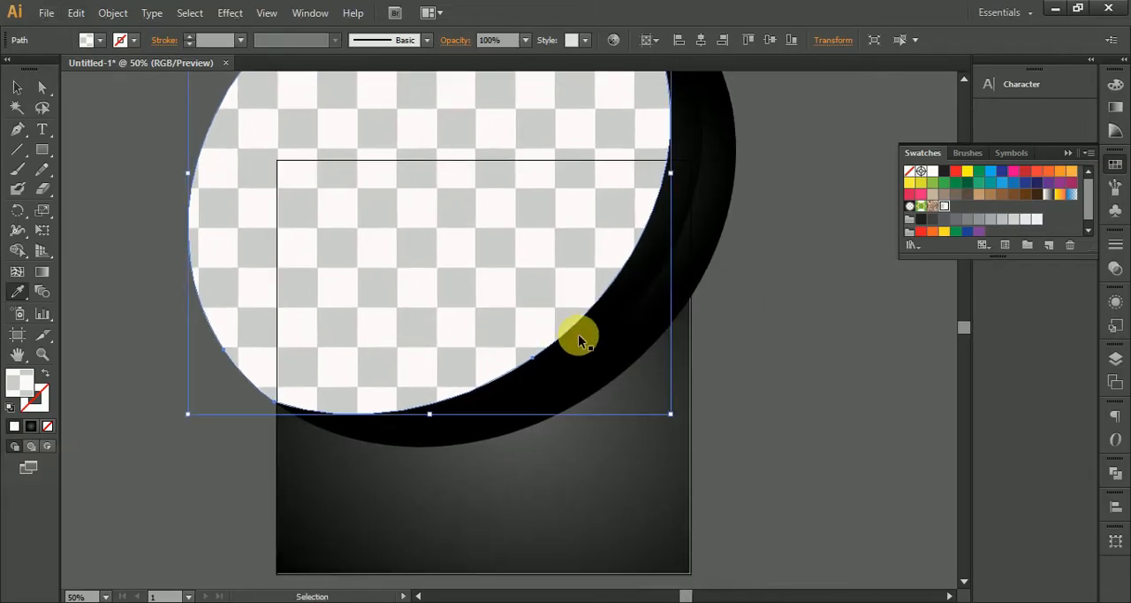
ctrl+click(579, 336)
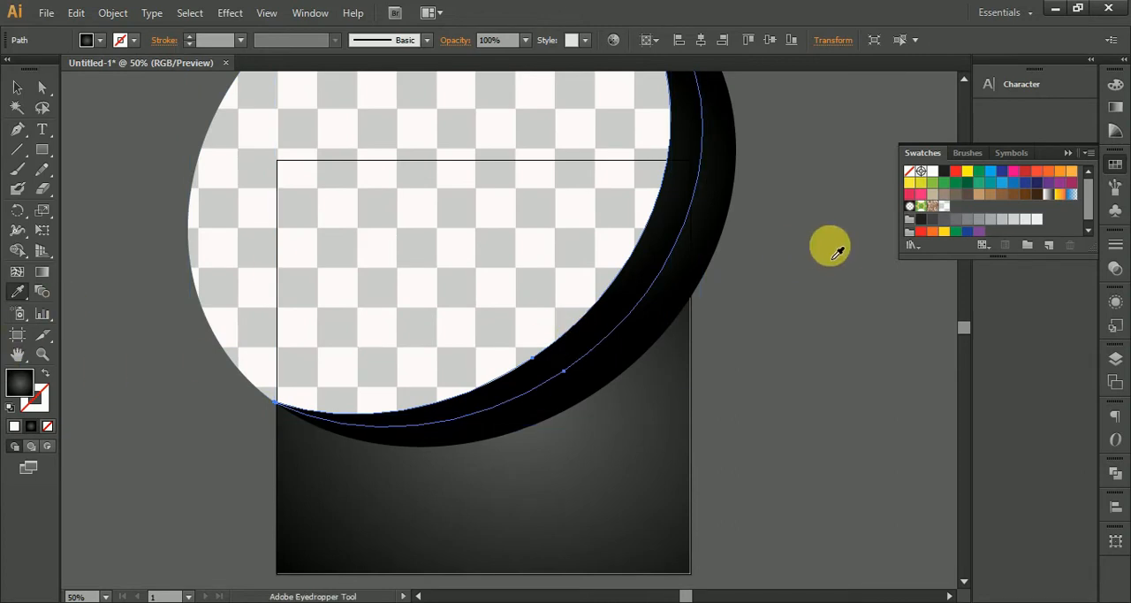
click(1072, 173)
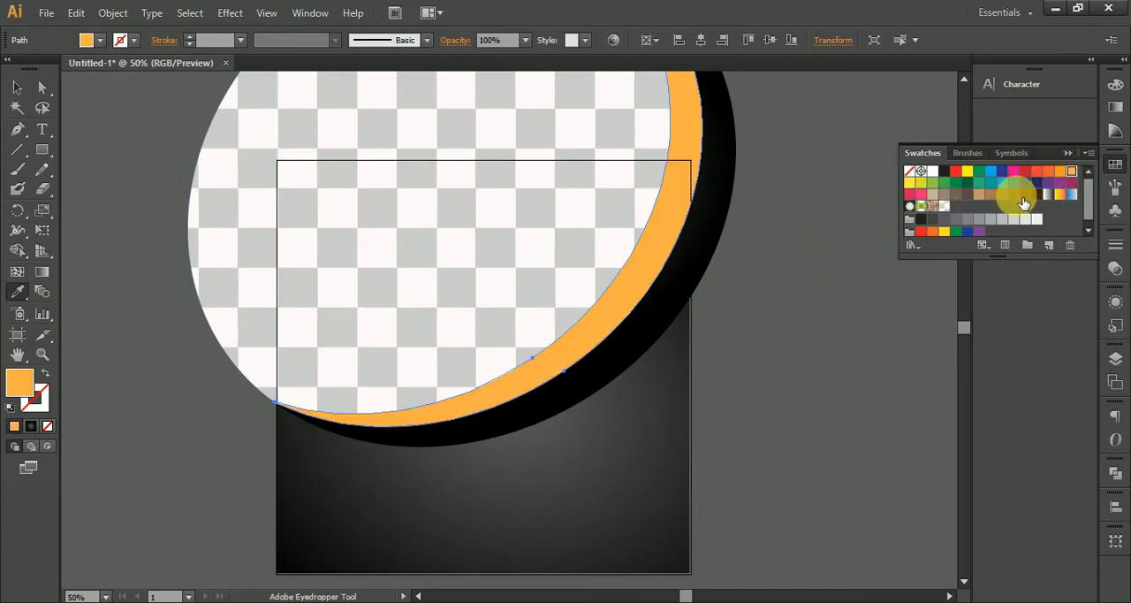
double_click(12, 393)
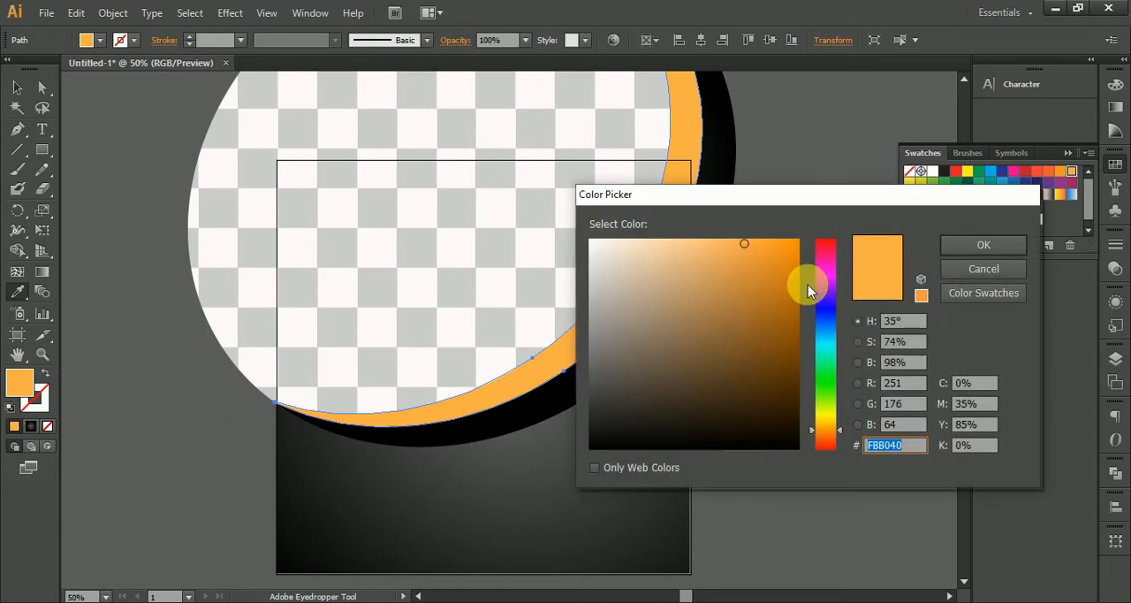
drag(782, 243, 826, 239)
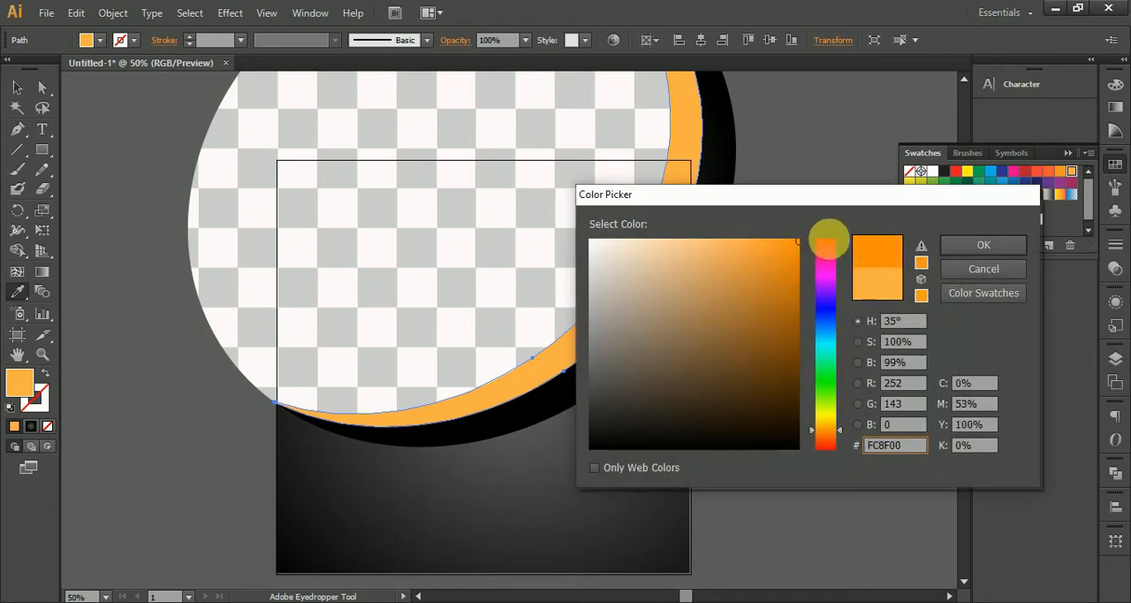
click(986, 240)
Fill the outer crescent beside the orange one with white and deselect it.
ctrl+click(590, 384)
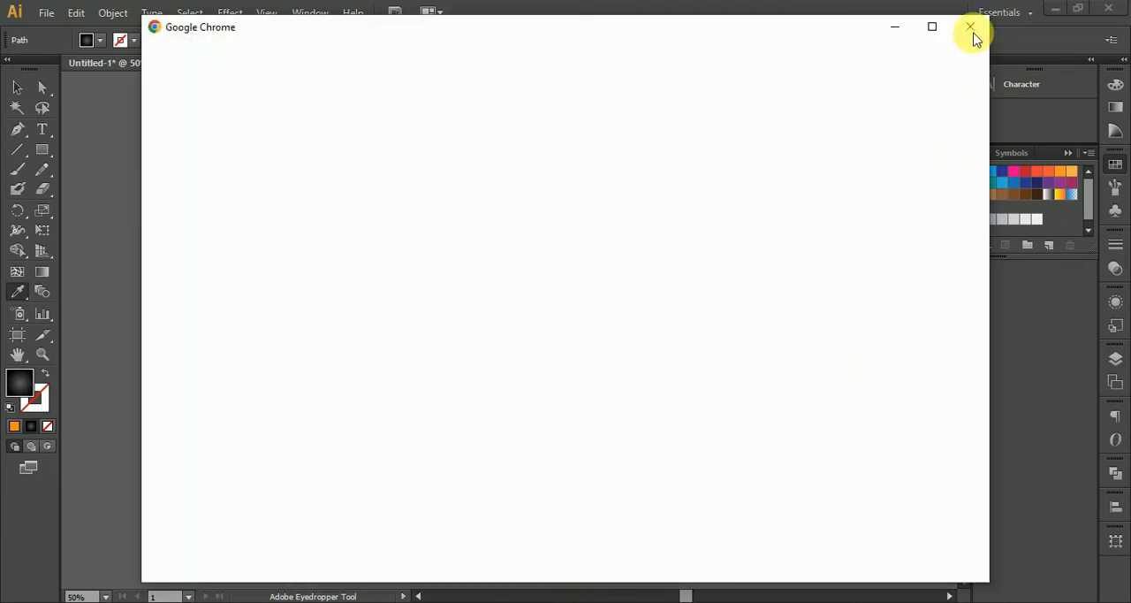
click(972, 27)
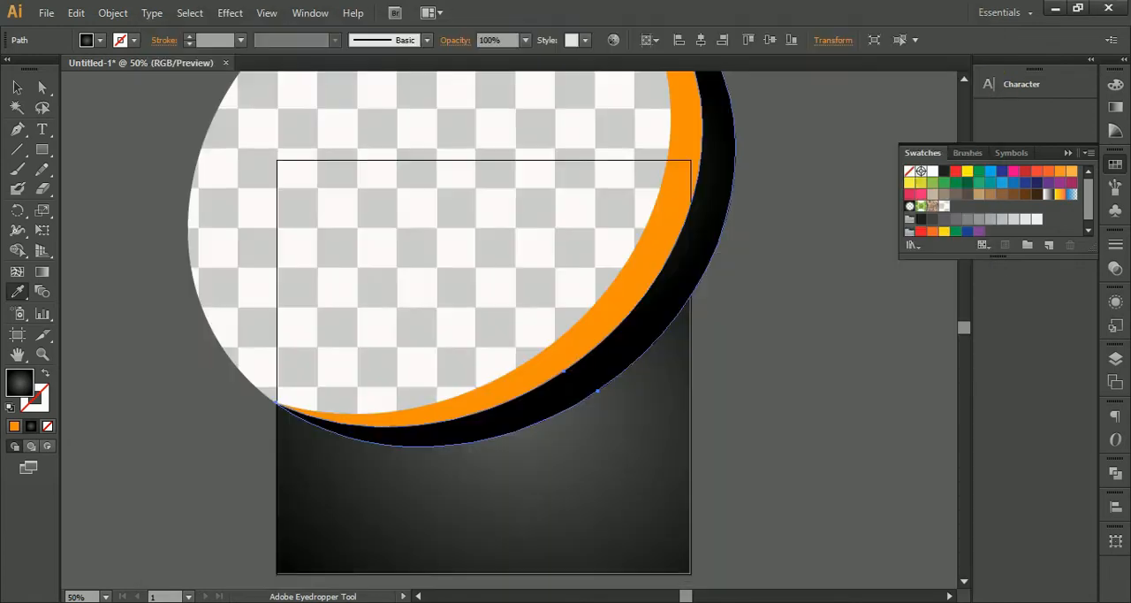
click(933, 171)
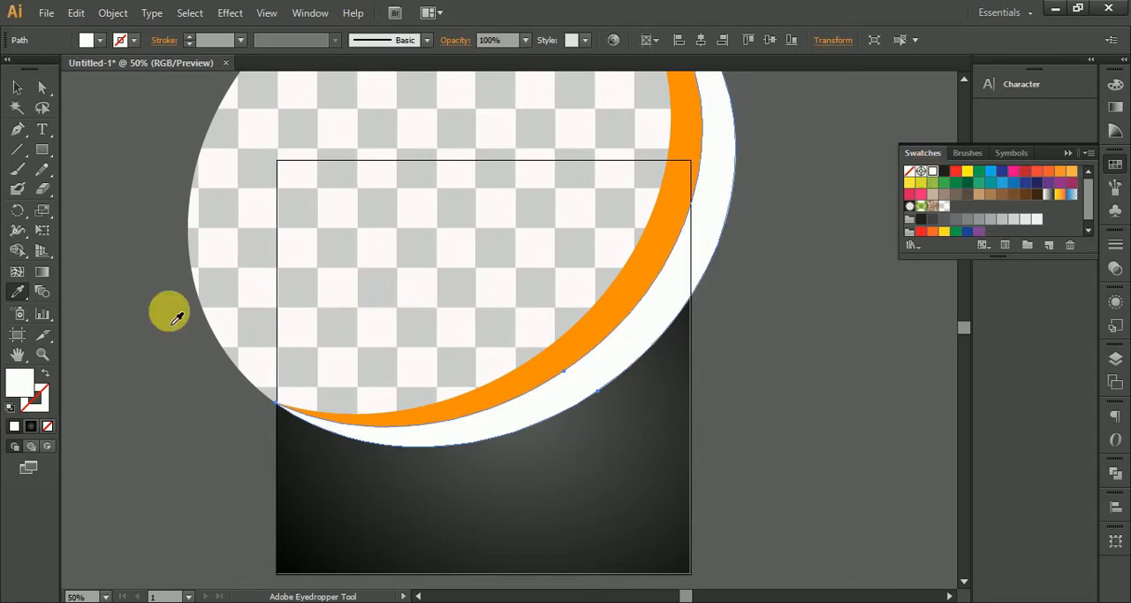
click(17, 88)
click(273, 457)
scroll(374, 385, up, 4)
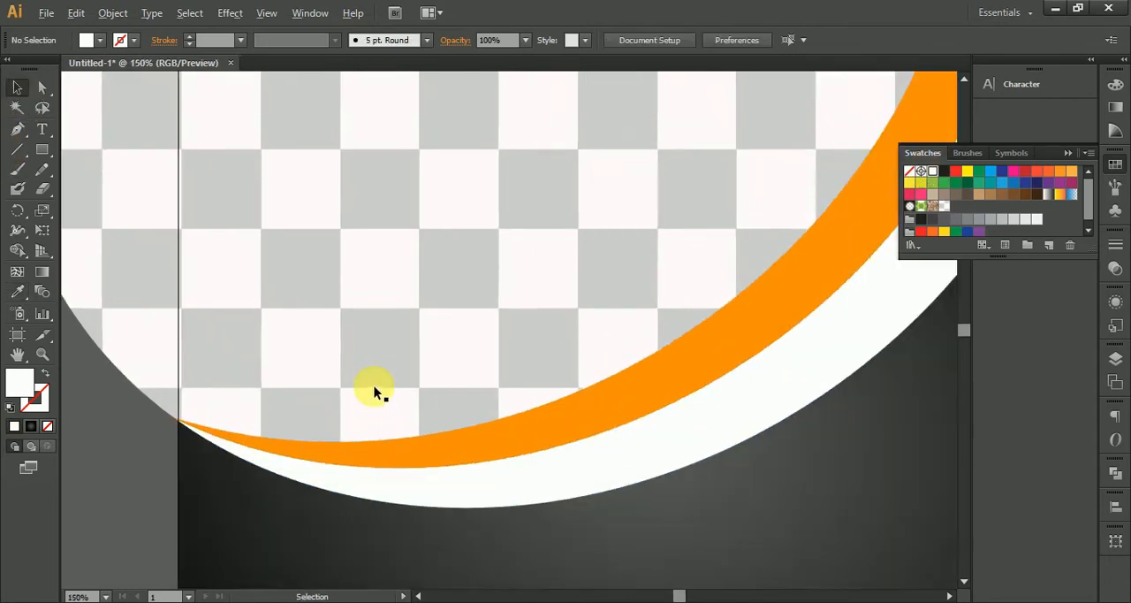
scroll(374, 385, down, 5)
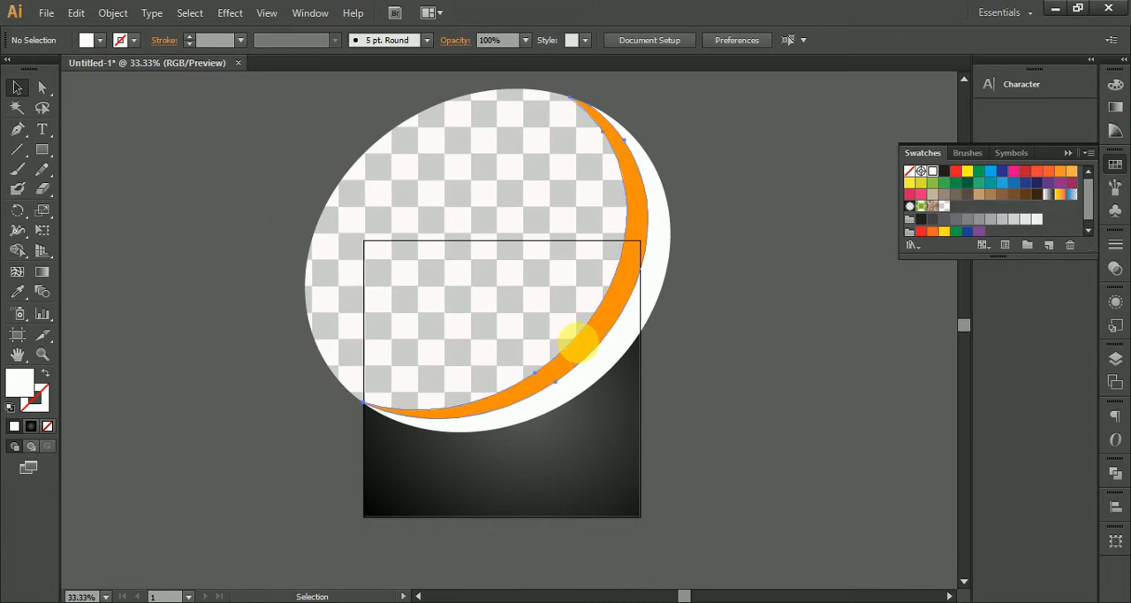
Try to rotate and shift the orange crescent along the edge of the checkered shape, and undo the changes.
click(578, 343)
drag(648, 99, 683, 69)
drag(617, 391, 622, 196)
scroll(551, 431, up, 2)
drag(611, 475, 525, 428)
scroll(547, 440, down, 2)
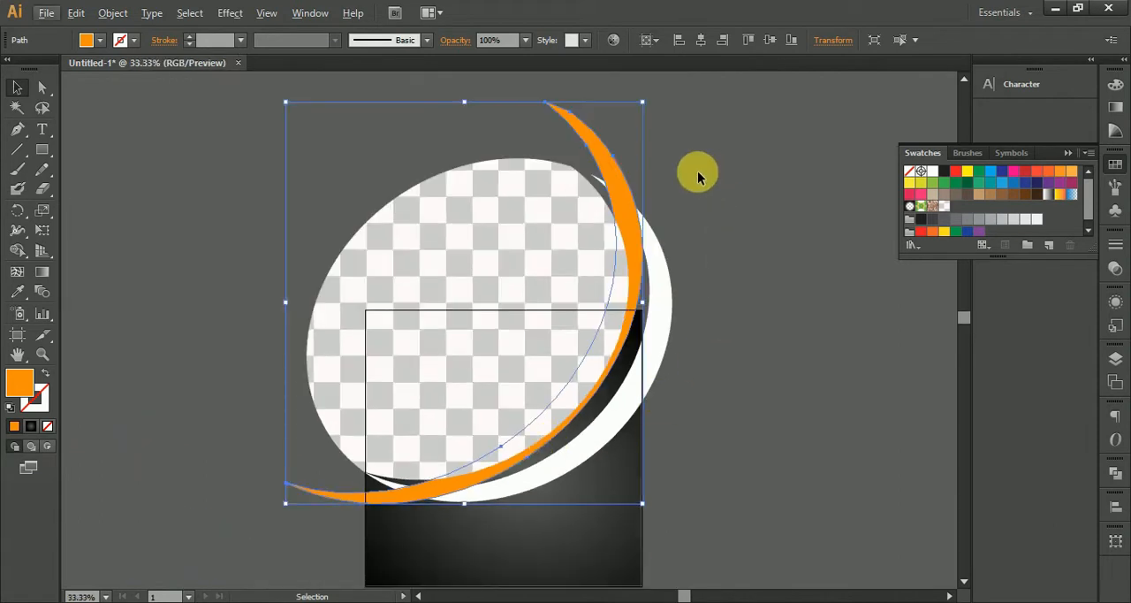
drag(652, 93, 698, 147)
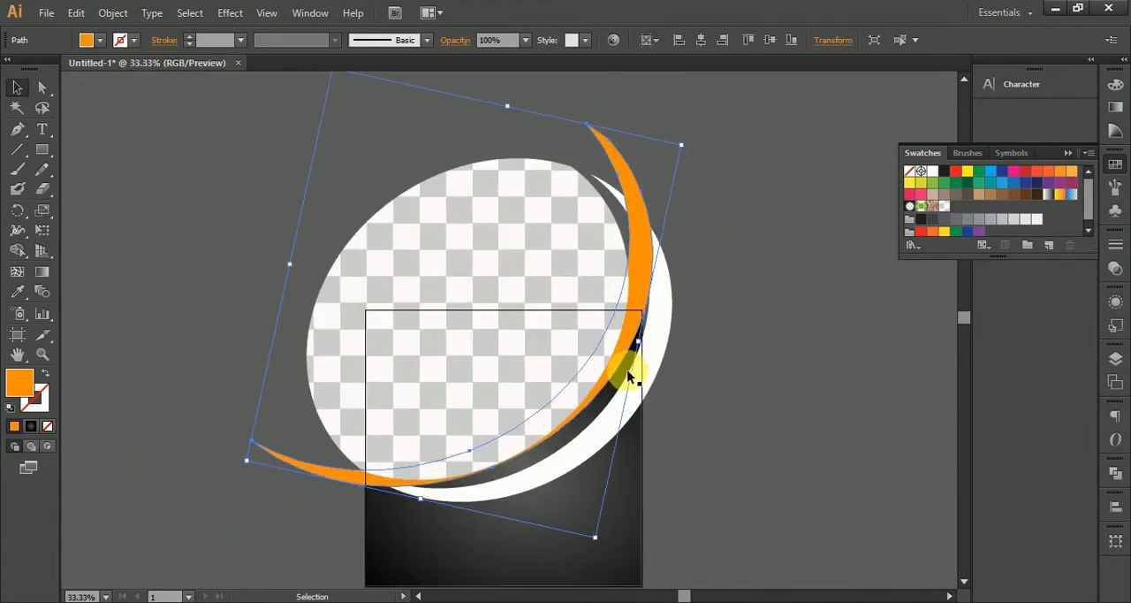
drag(638, 337, 652, 348)
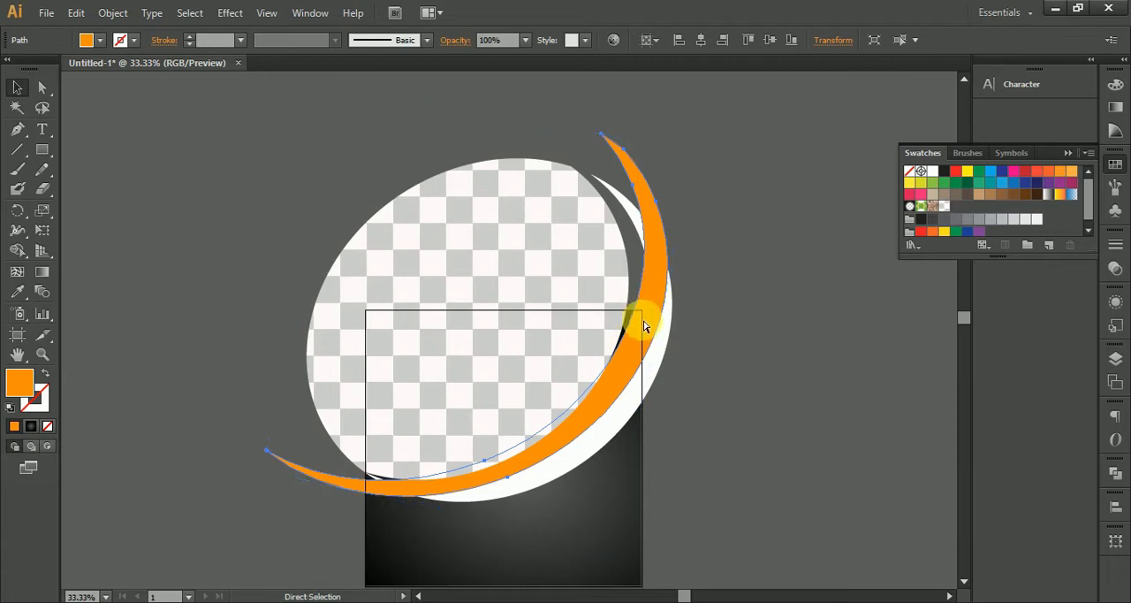
key(ctrl+z)
key(ctrl+z)
key(ctrl+z)
key(ctrl+z)
Create an offset path of 13 px around the white crescent.
click(720, 364)
key(space)
drag(698, 446, 783, 379)
scroll(663, 385, up, 1)
key(space)
scroll(712, 384, down, 1)
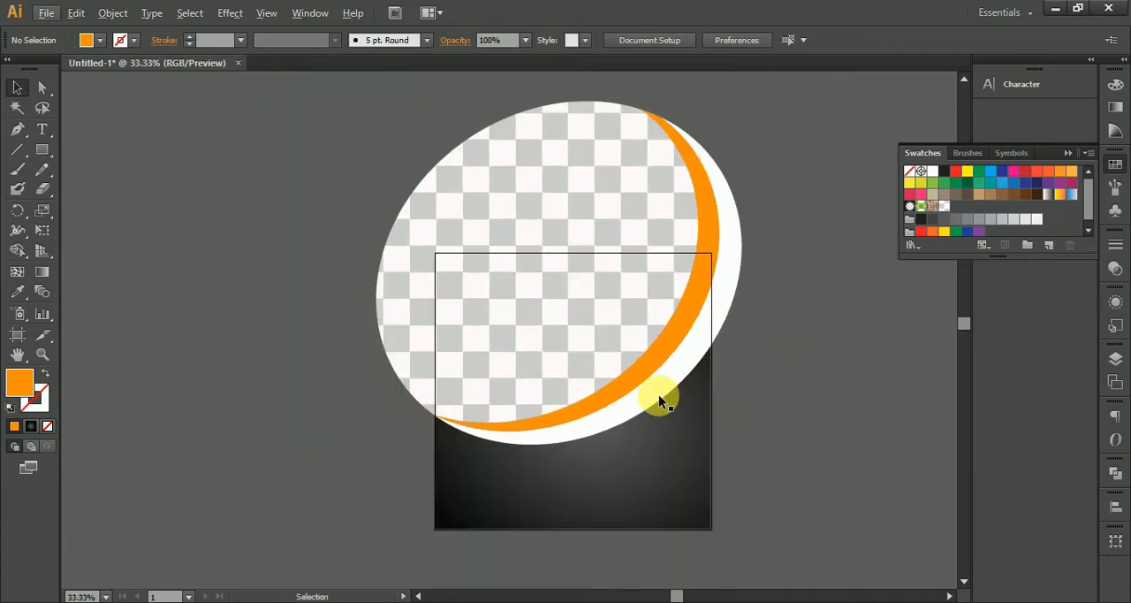
click(662, 395)
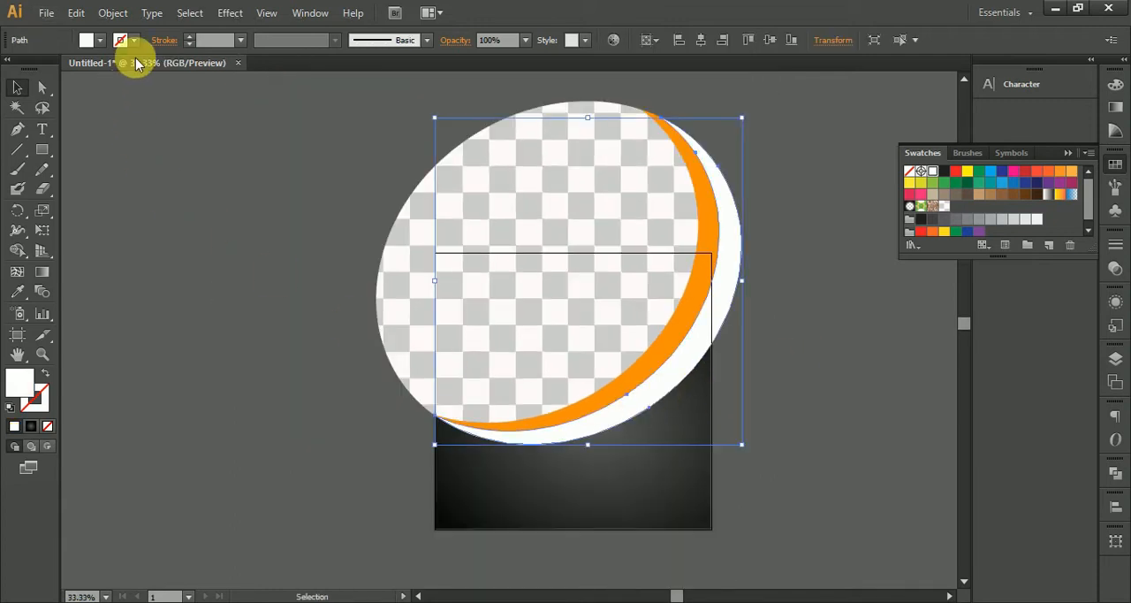
click(117, 12)
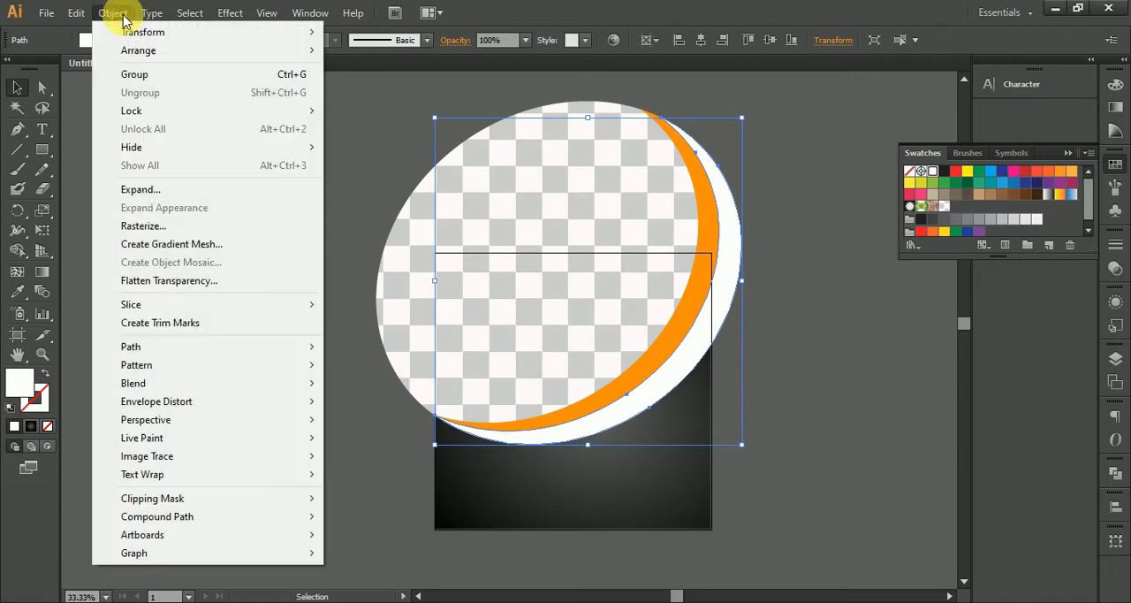
mouse_move(252, 349)
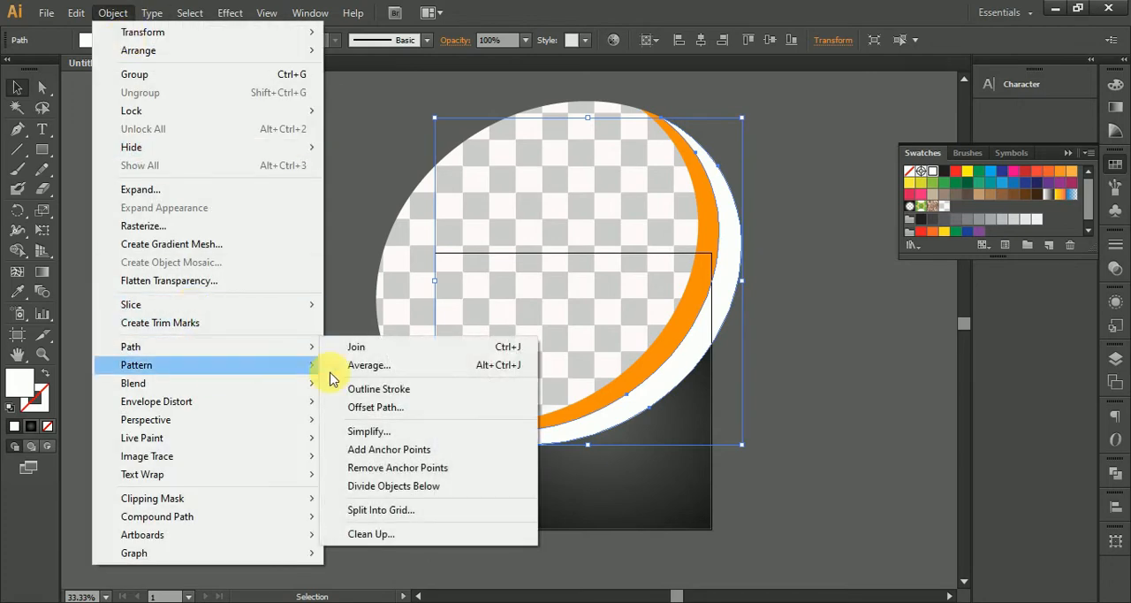
click(412, 407)
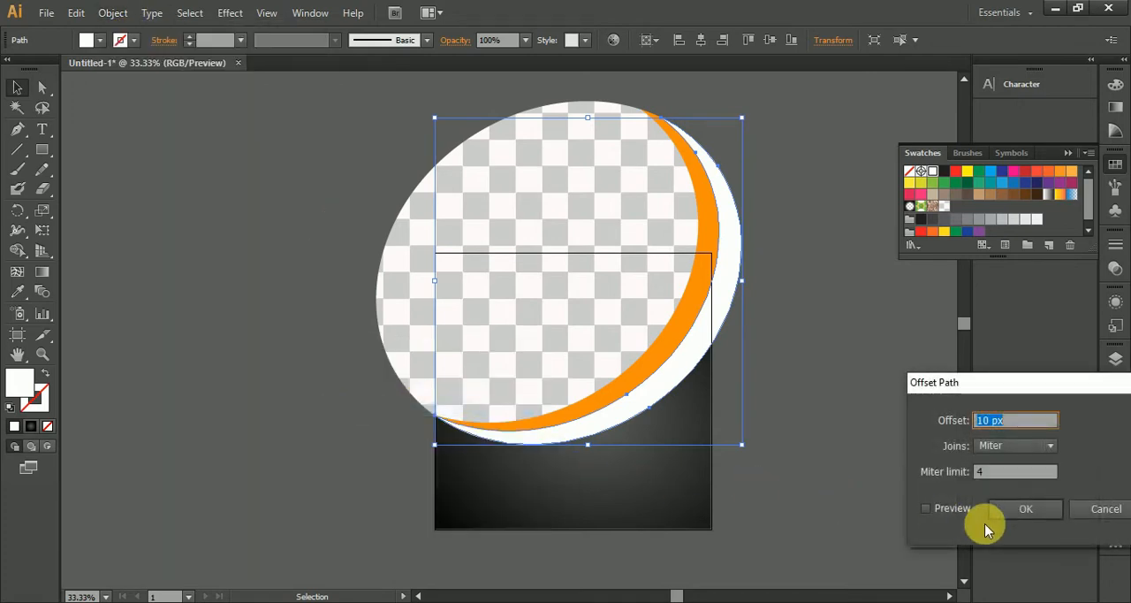
click(952, 509)
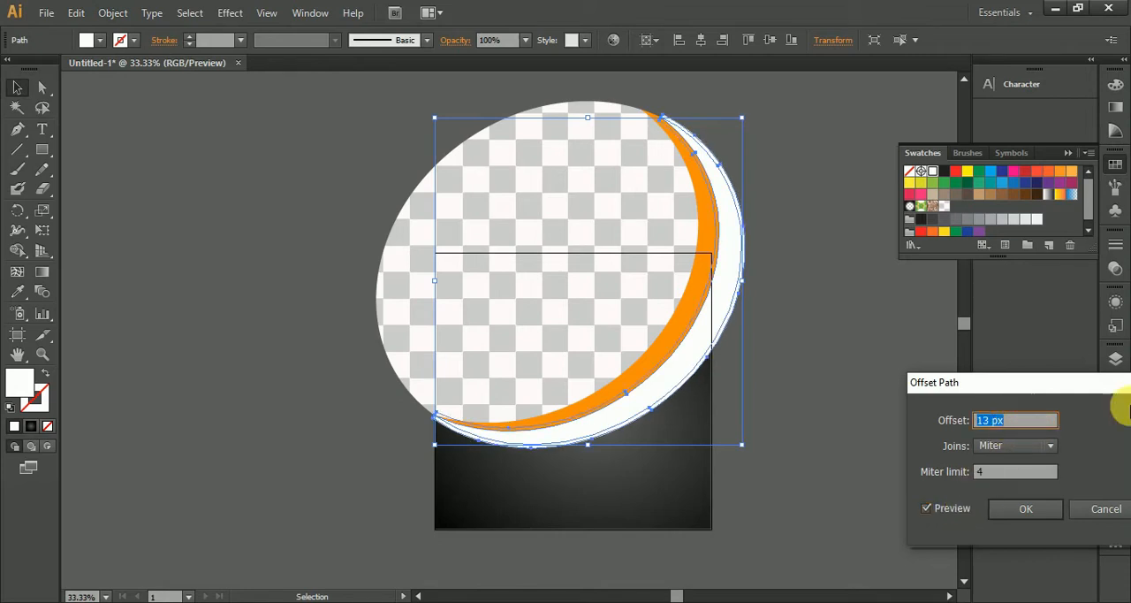
click(1042, 518)
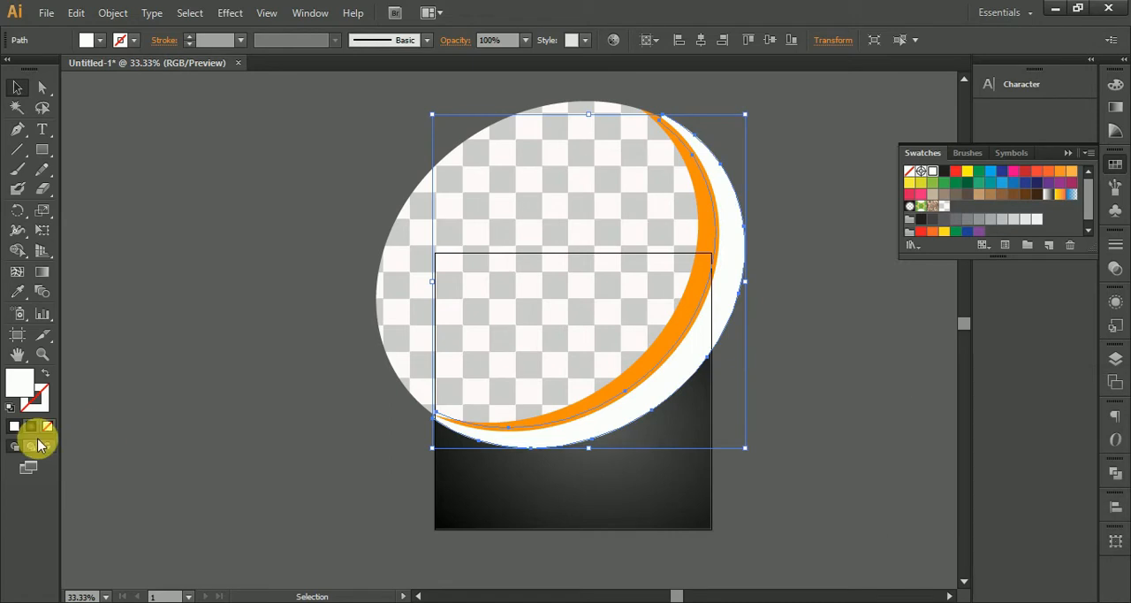
Turn the offset crescent into a white outline without fill, using a 3 pt dashed stroke with round caps and 12 pt dashes.
click(45, 373)
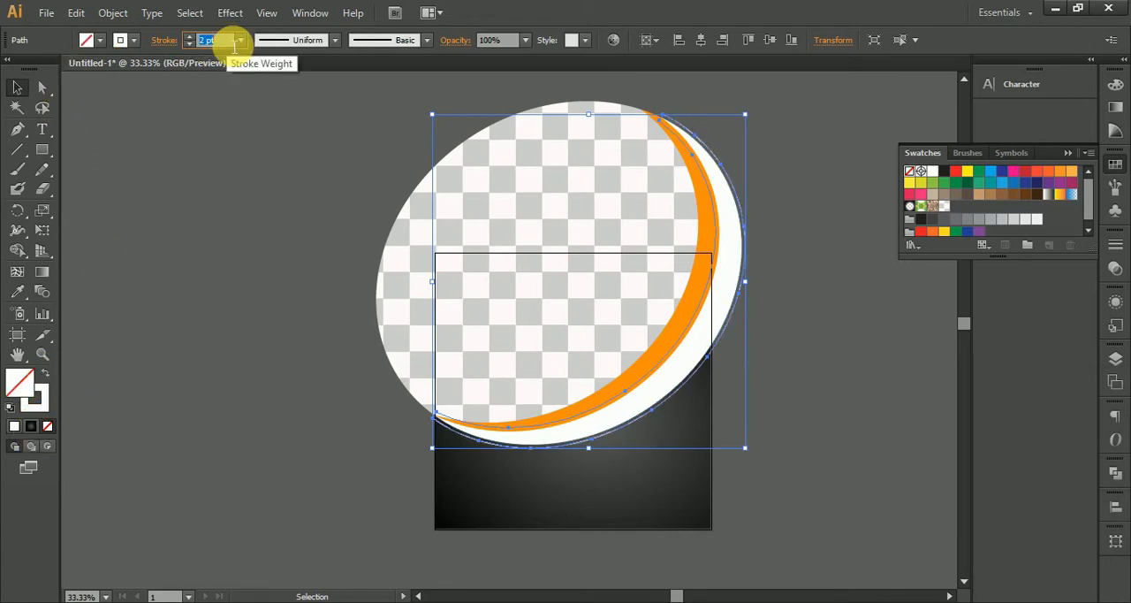
click(155, 40)
click(85, 82)
click(21, 153)
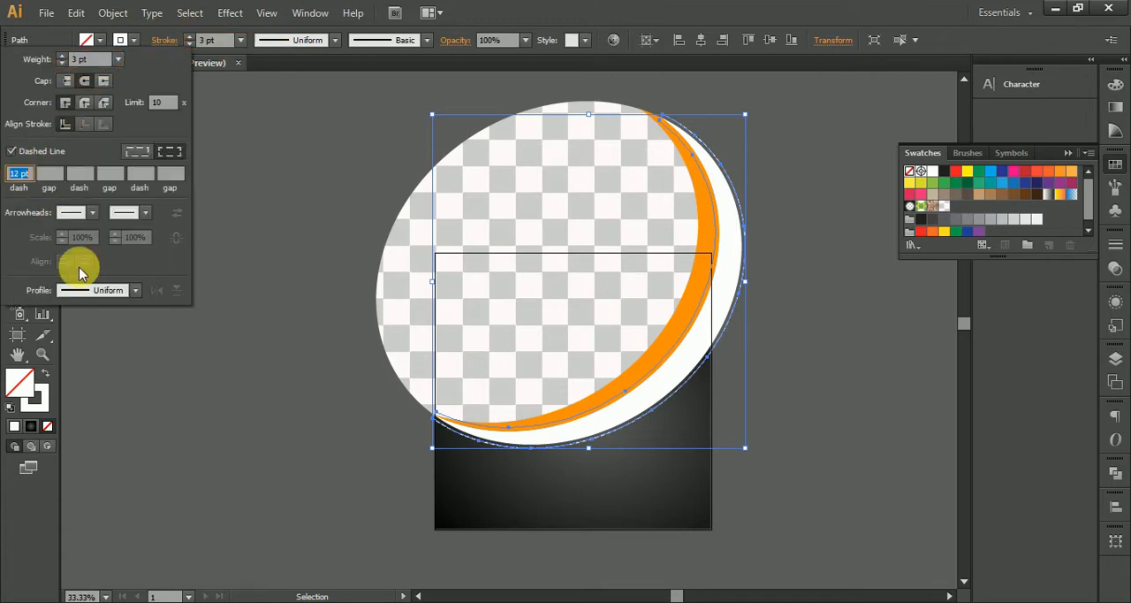
click(251, 392)
scroll(715, 316, up, 5)
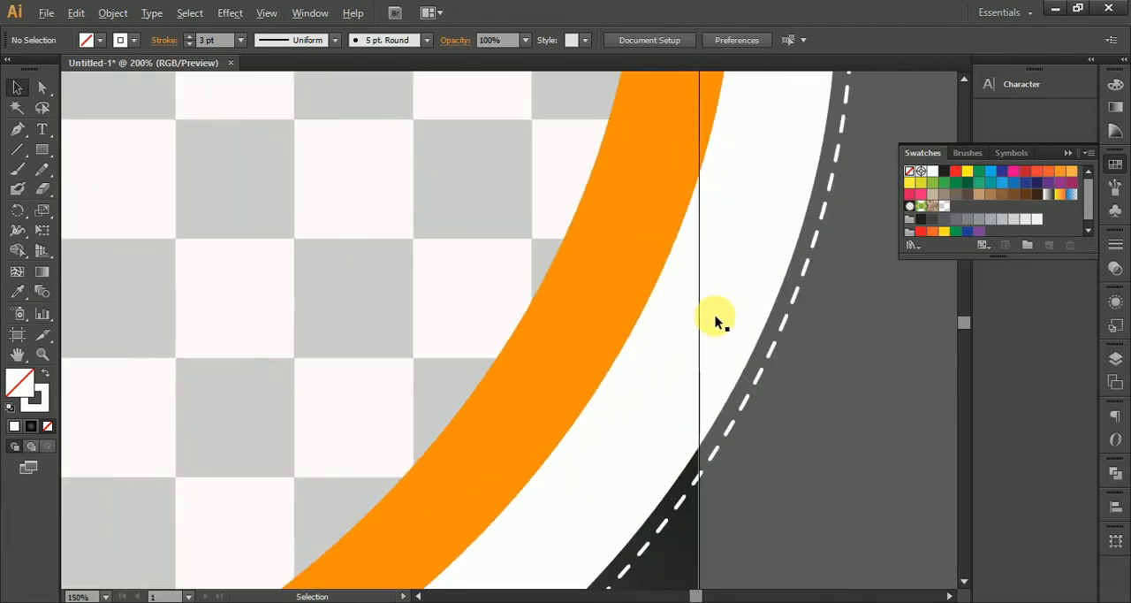
scroll(715, 316, down, 5)
drag(814, 406, 832, 377)
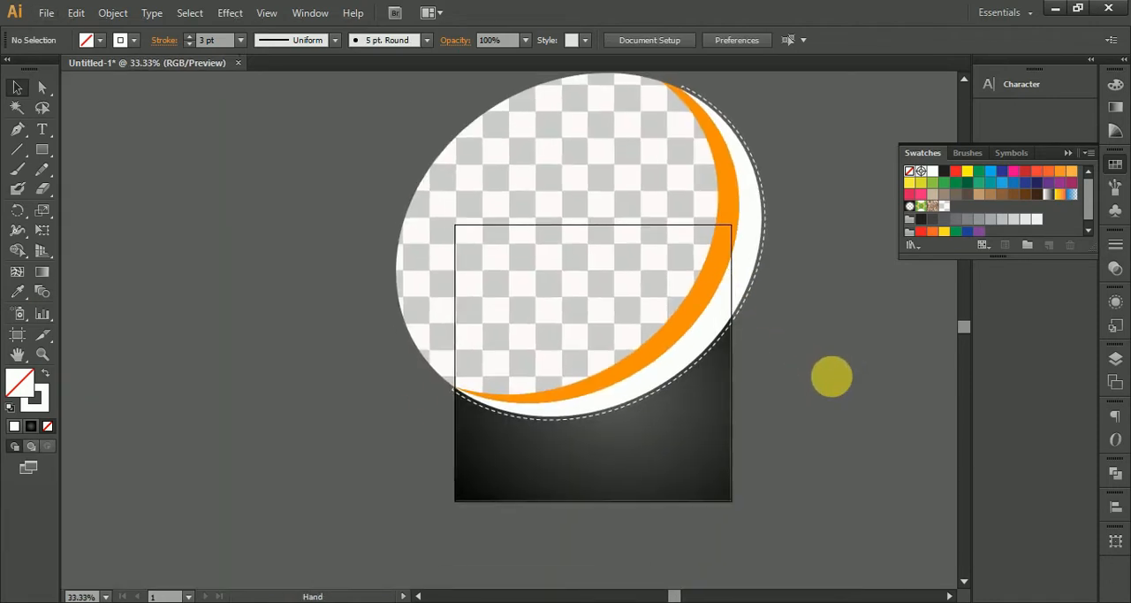
click(695, 484)
click(867, 416)
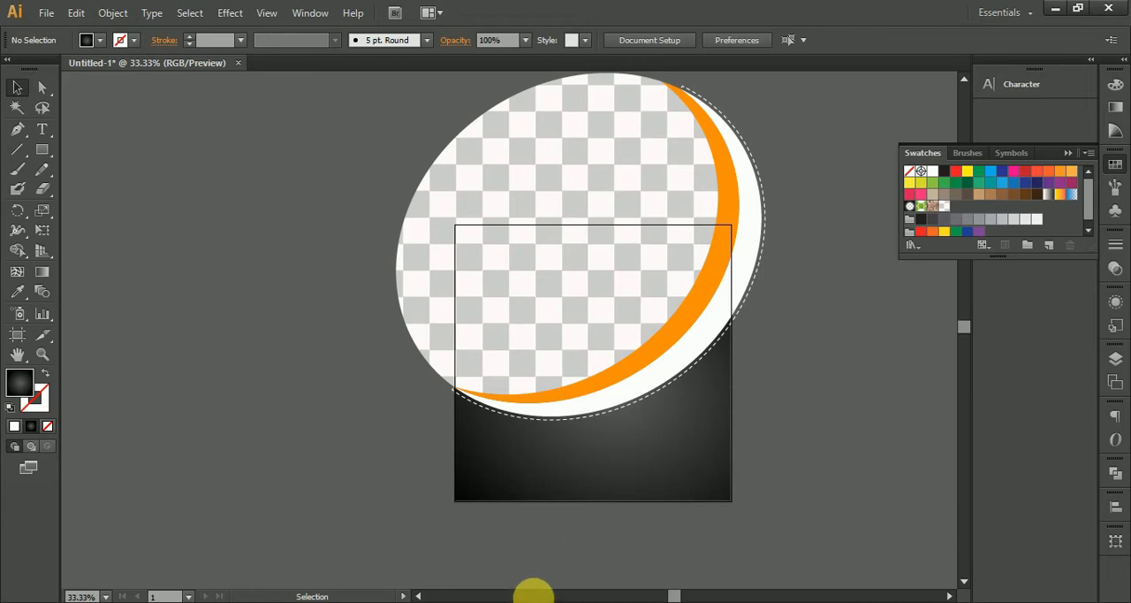
Draw a circle on the empty canvas beside the artboard's lower-left area with the Ellipse tool.
scroll(506, 352, down, 2)
scroll(504, 352, up, 2)
drag(41, 149, 122, 185)
drag(270, 350, 344, 425)
click(17, 87)
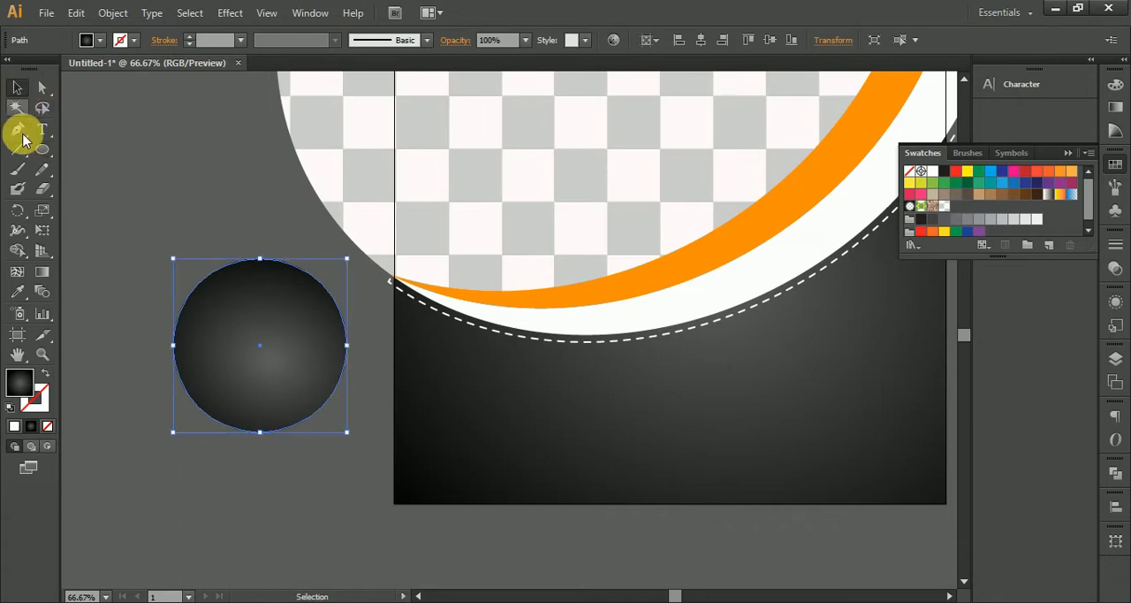
Fill the circle with the crescent's orange using the Eyedropper and place it over the lower curve of the crescents.
click(18, 291)
click(600, 292)
click(18, 86)
drag(252, 362, 551, 372)
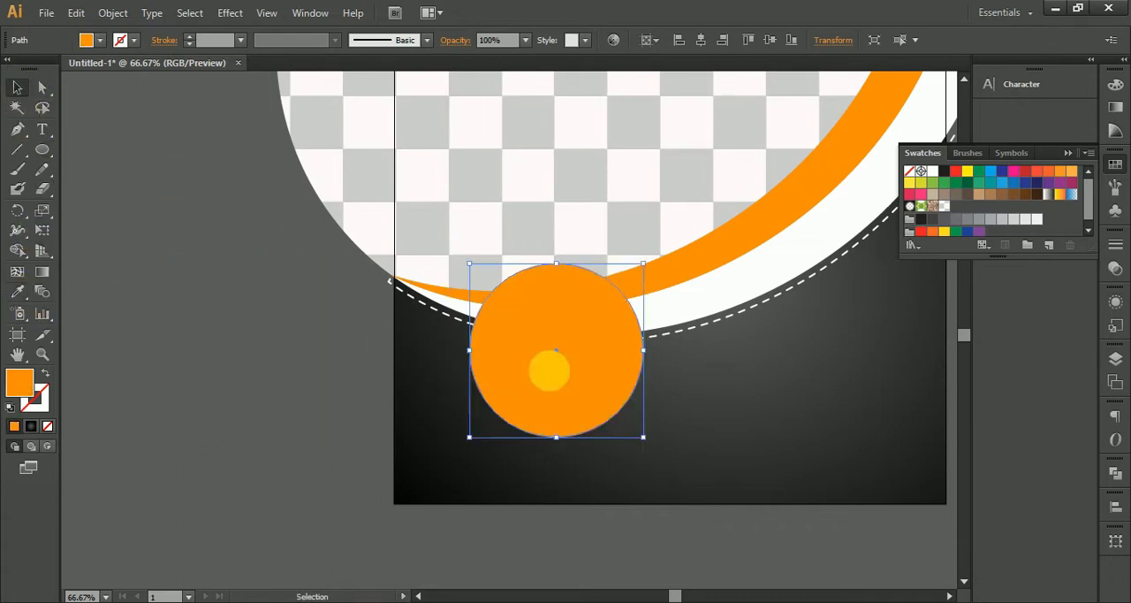
Create an 18 px offset path around the orange circle and fill it with white as an outer ring.
click(117, 14)
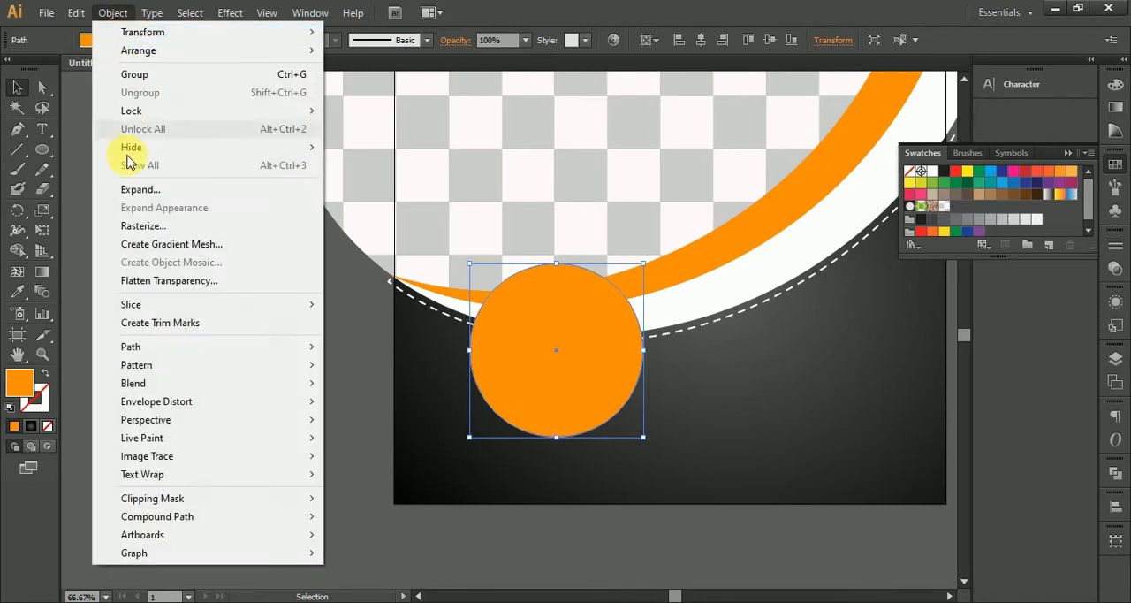
mouse_move(208, 357)
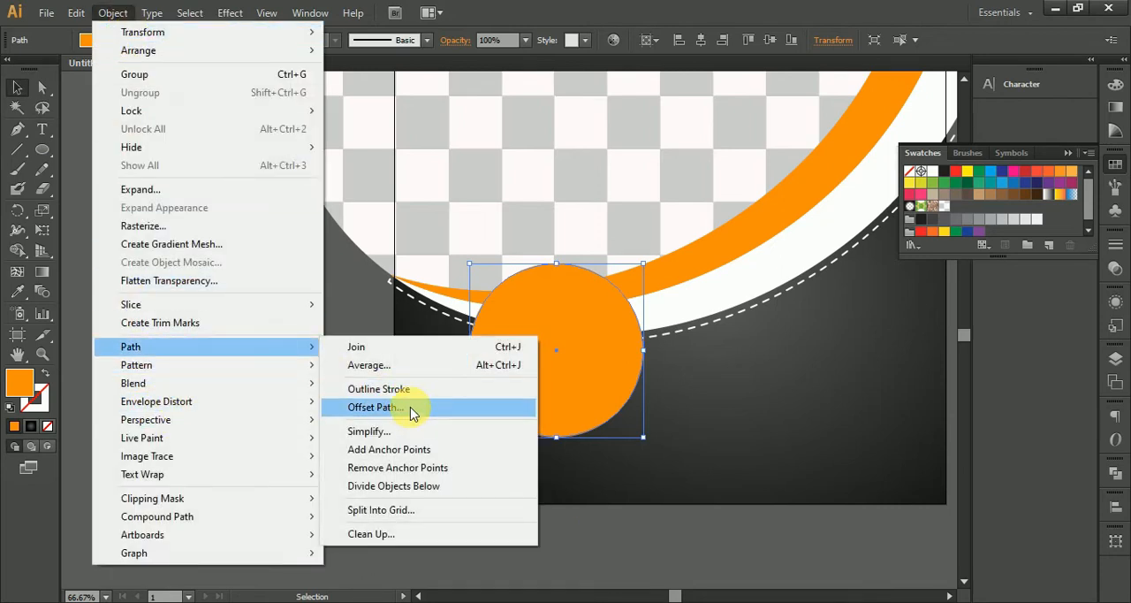
click(411, 411)
click(930, 510)
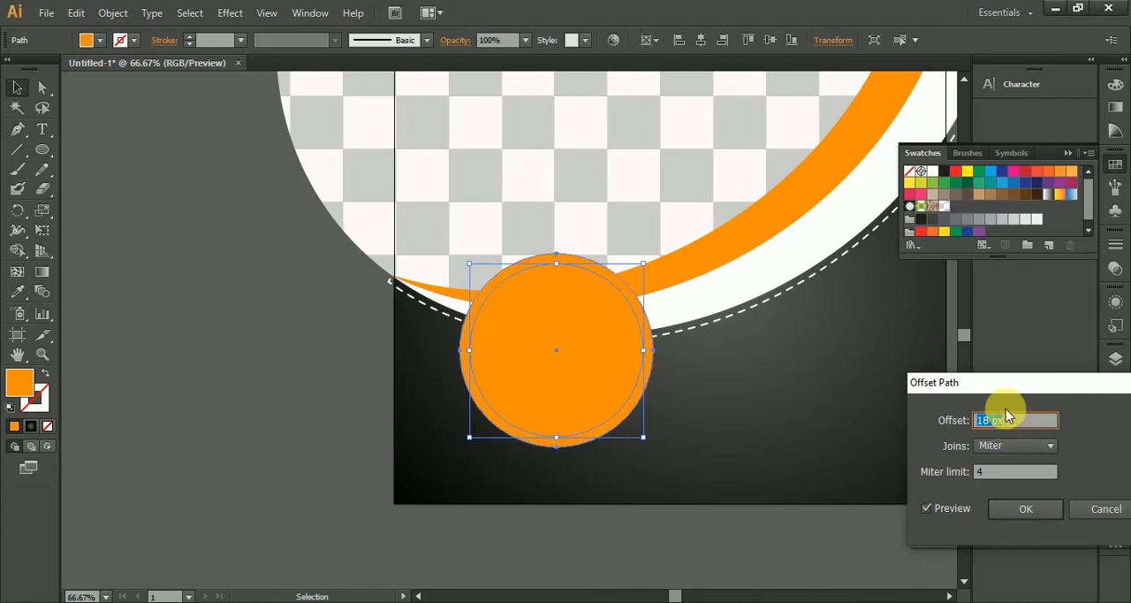
click(1025, 509)
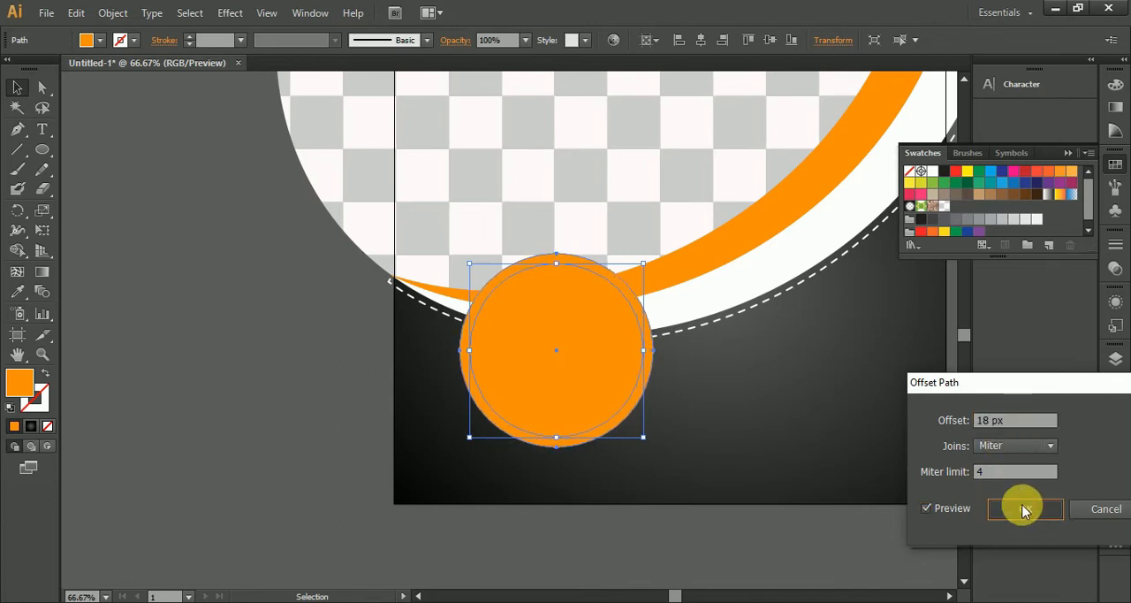
click(930, 171)
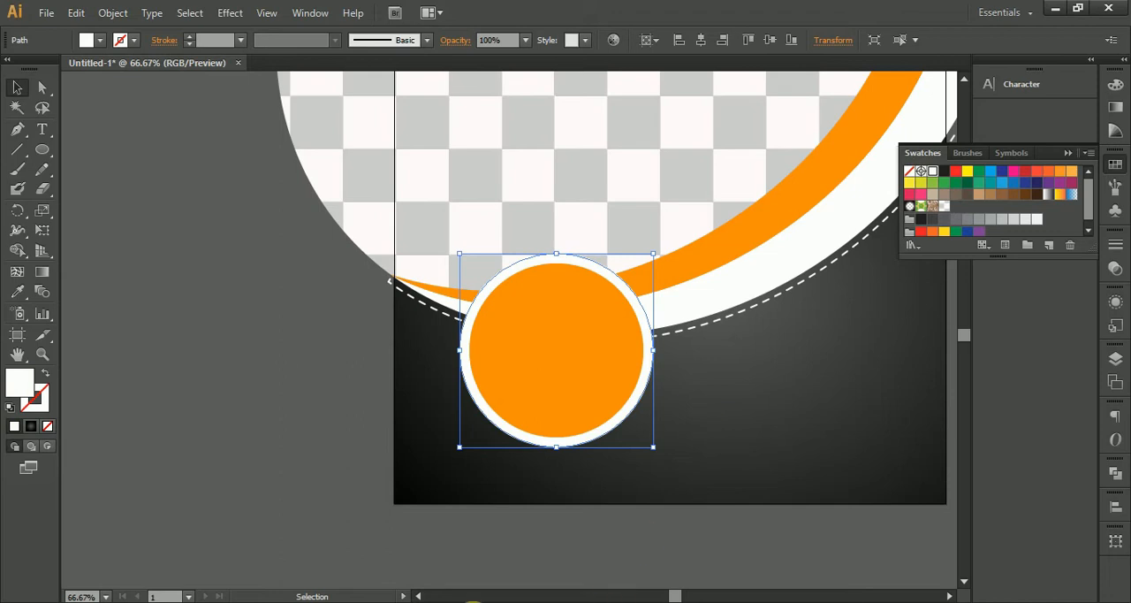
Create an inner circle from the orange circle with an offset path of -19 px.
click(569, 357)
click(113, 13)
mouse_move(310, 349)
click(391, 407)
click(925, 508)
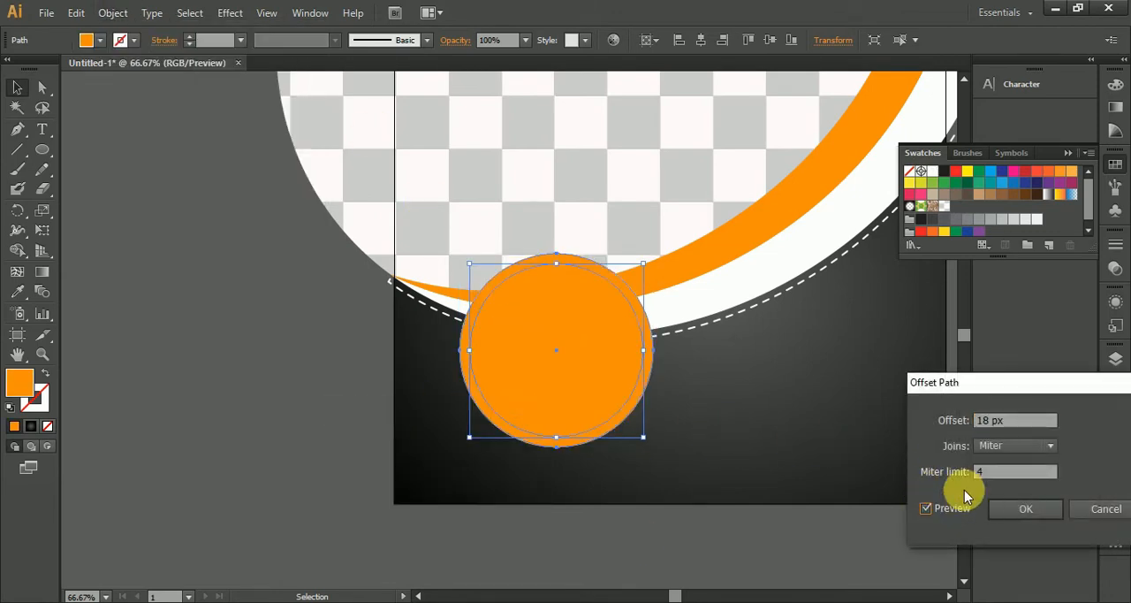
text(-7)
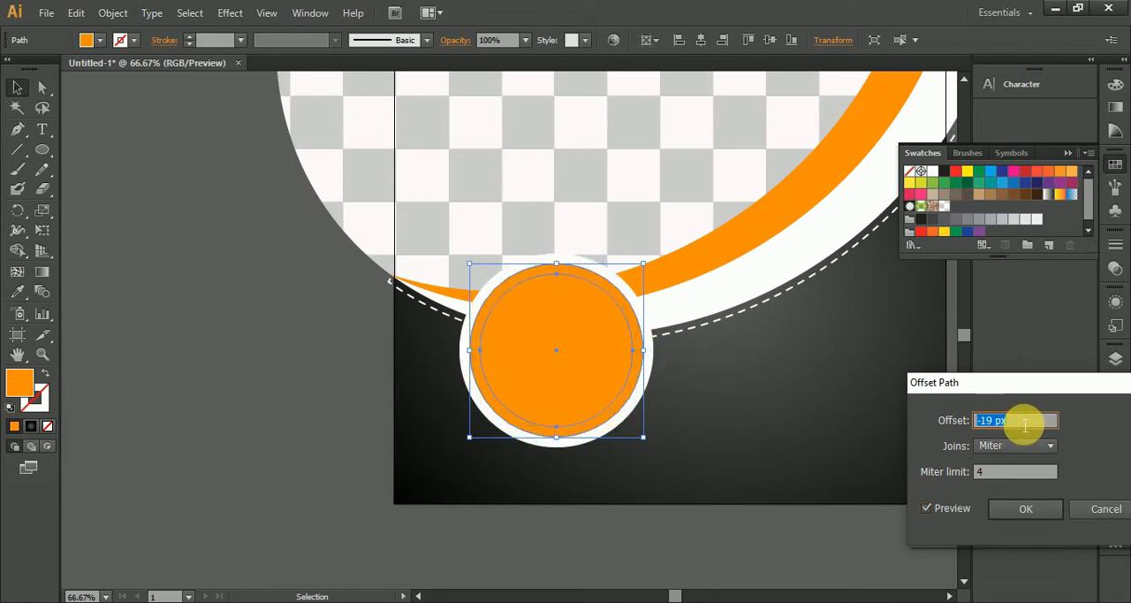
click(1026, 509)
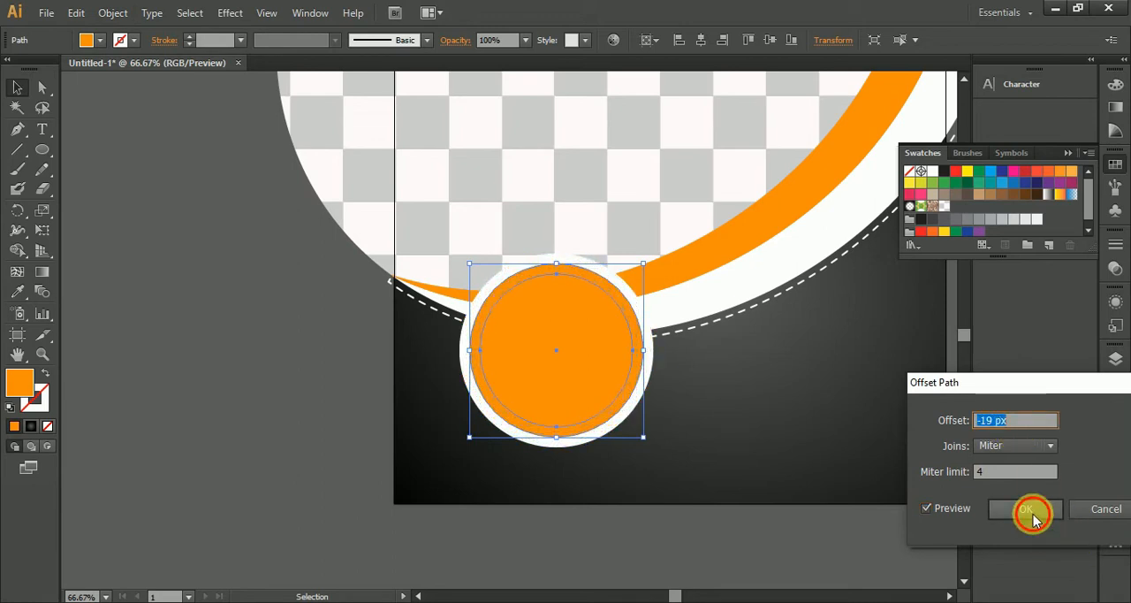
Give the badge's inner circle no fill and a black 4 pt stroke.
click(43, 377)
click(31, 426)
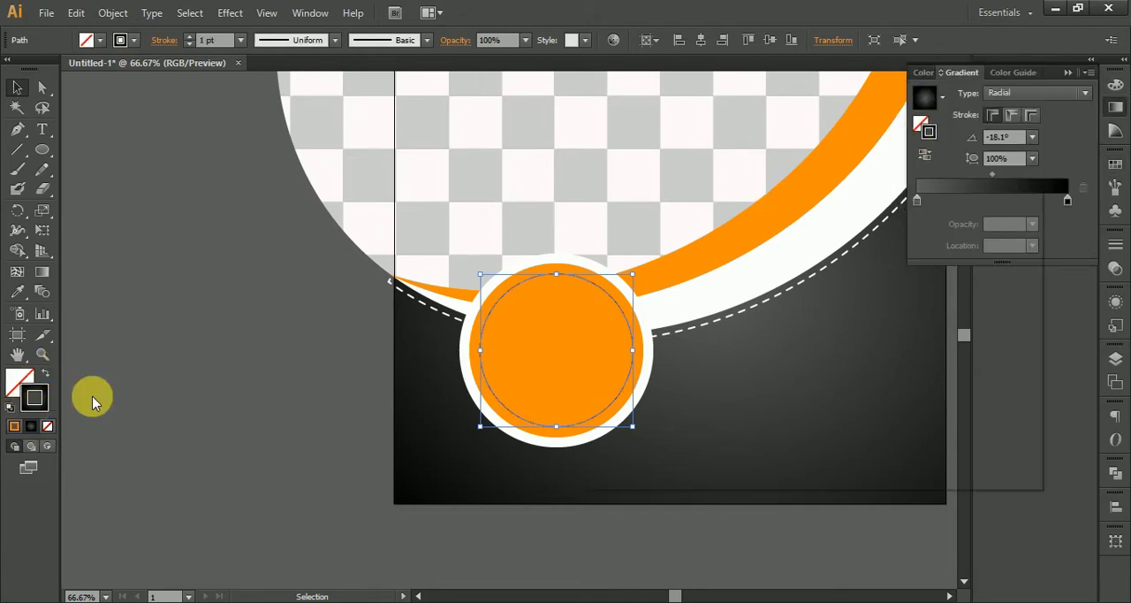
double_click(34, 402)
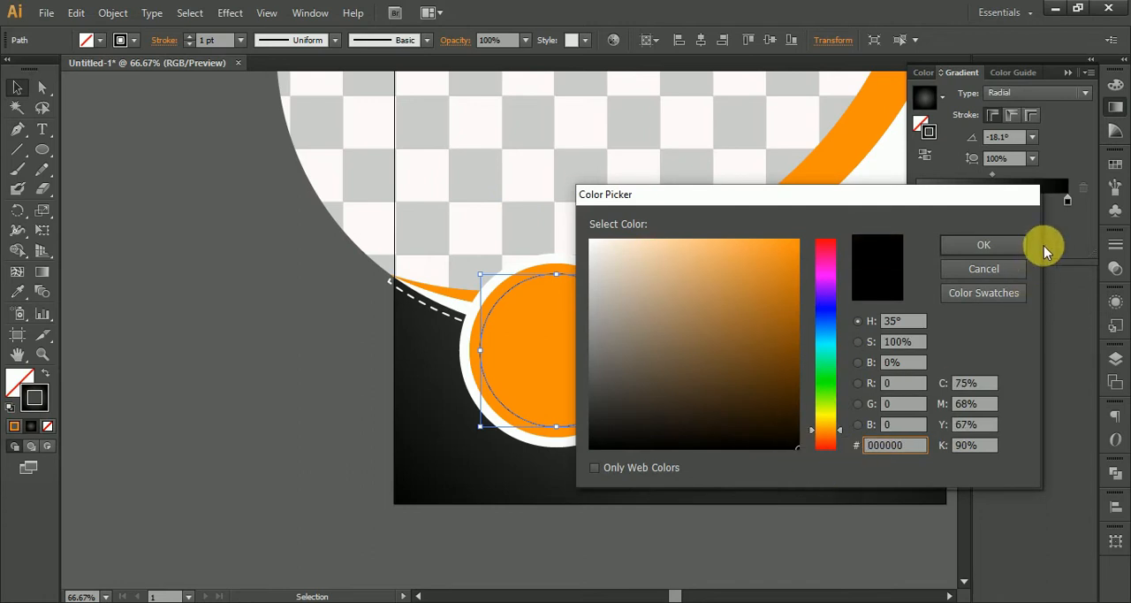
click(981, 245)
click(238, 41)
click(219, 42)
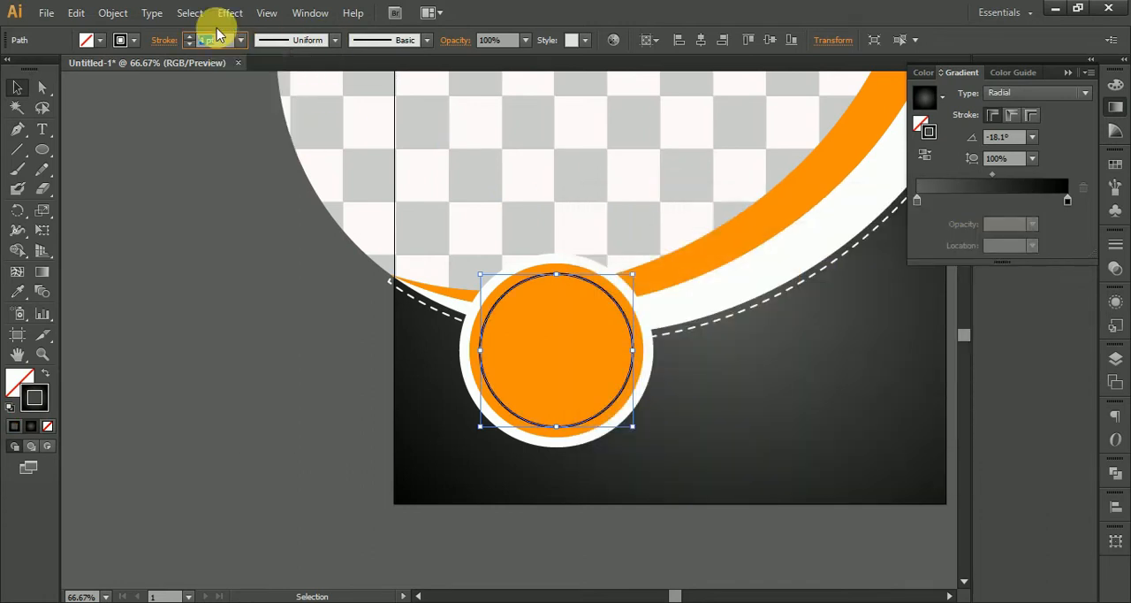
Turn the inner circle's stroke into a dashed line with 12 pt dashes.
click(162, 41)
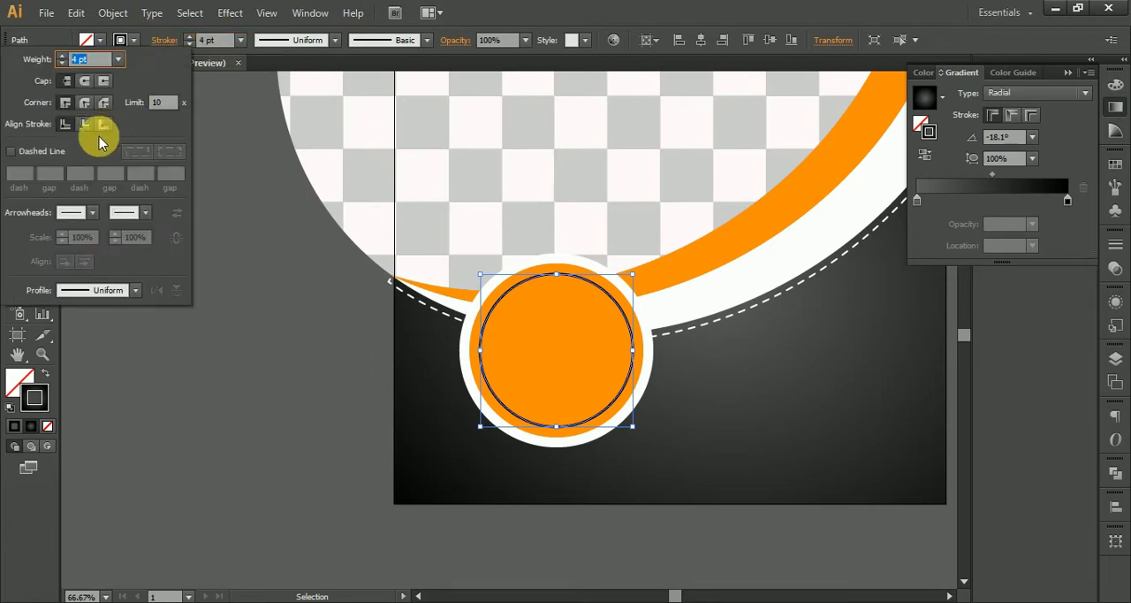
click(12, 151)
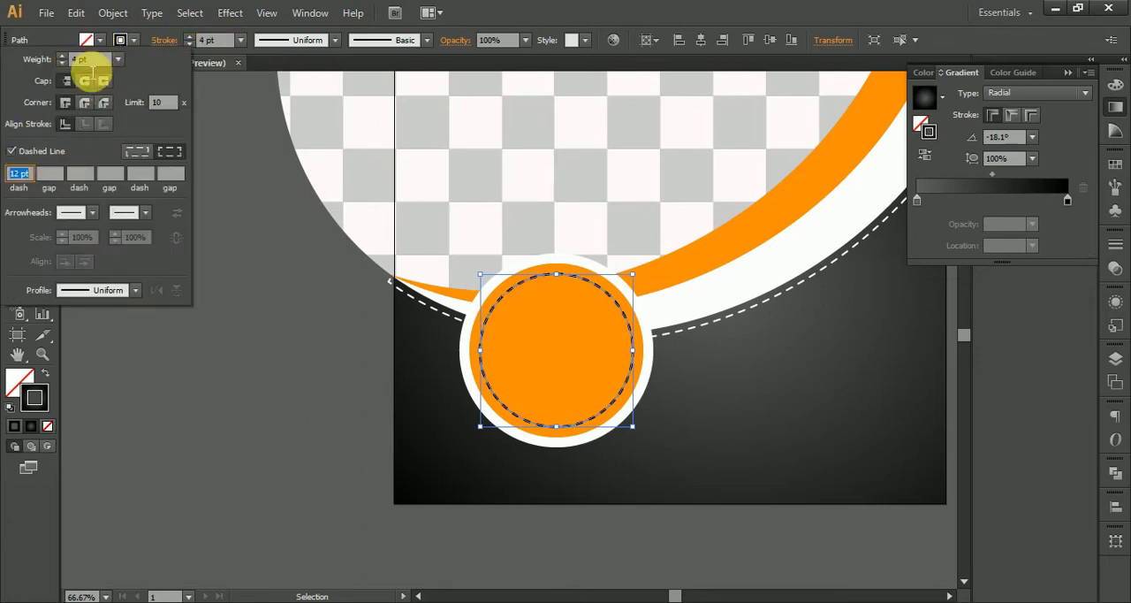
click(194, 336)
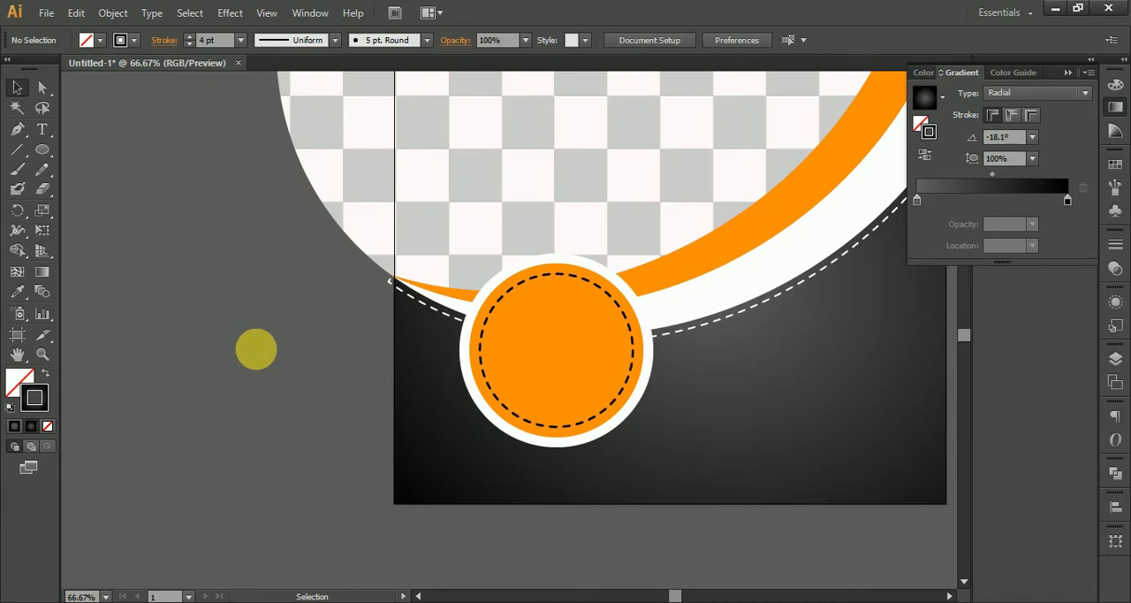
drag(256, 349, 127, 376)
Draw a wide pill-shaped bar near the artboard's lower-right corner with the Rounded Rectangle tool.
scroll(126, 375, down, 2)
drag(499, 278, 550, 346)
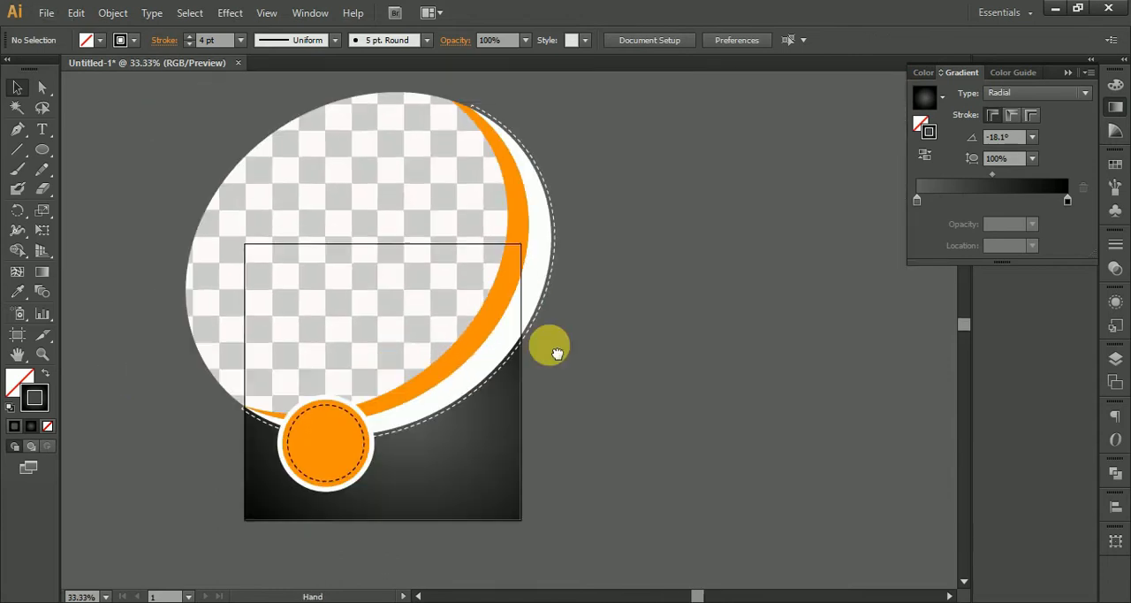
scroll(485, 495, down, 3)
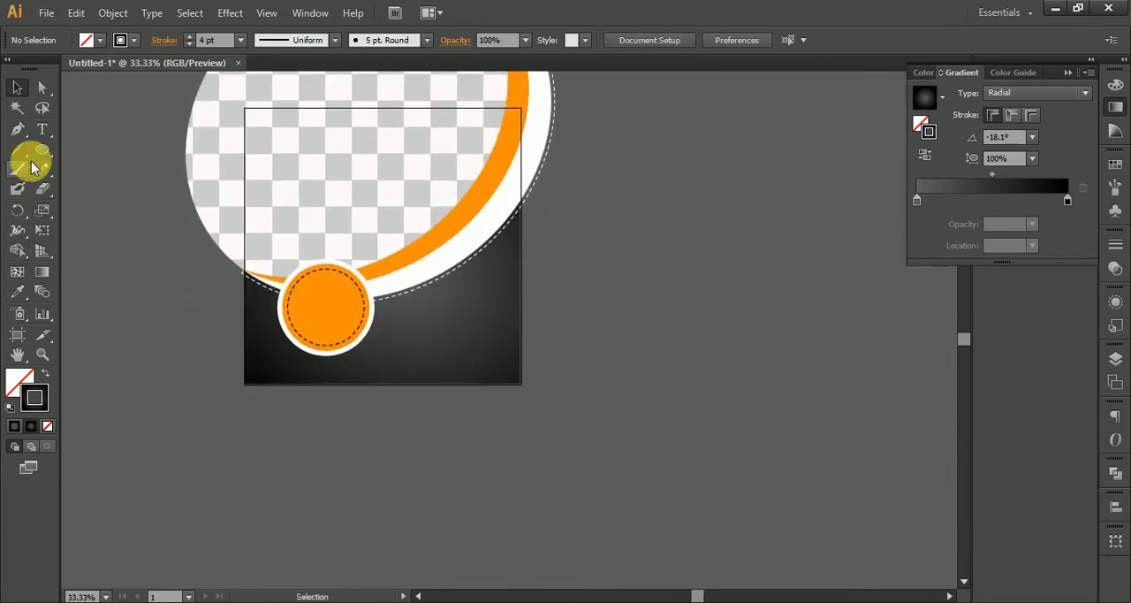
drag(43, 146, 106, 168)
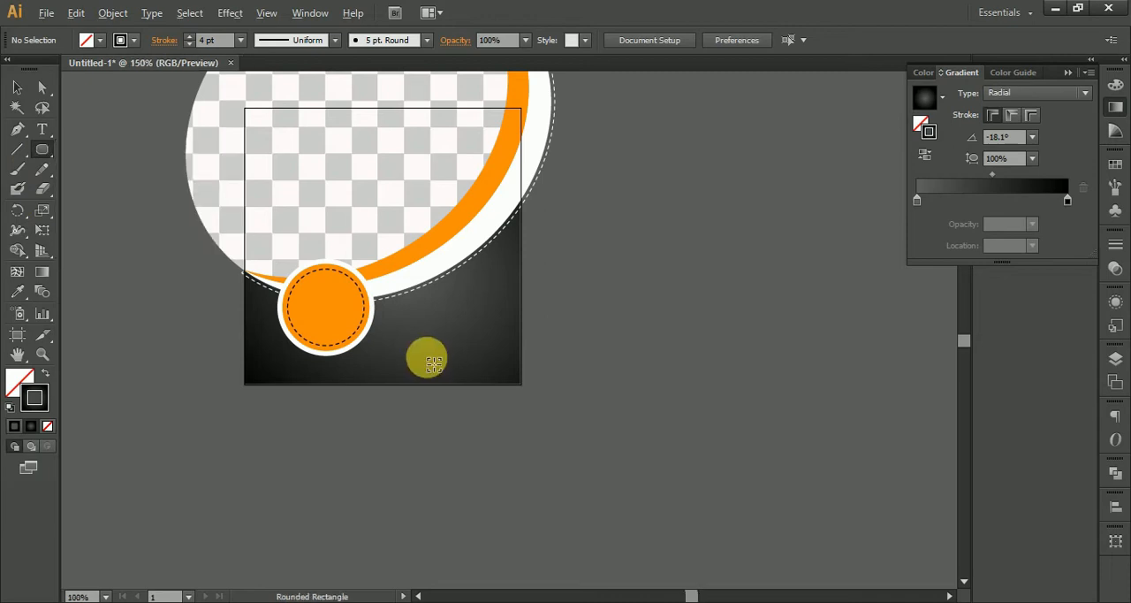
scroll(433, 363, up, 3)
mouse_move(237, 339)
mouse_down()
mouse_move(303, 381)
mouse_move(759, 438)
mouse_move(808, 432)
mouse_up()
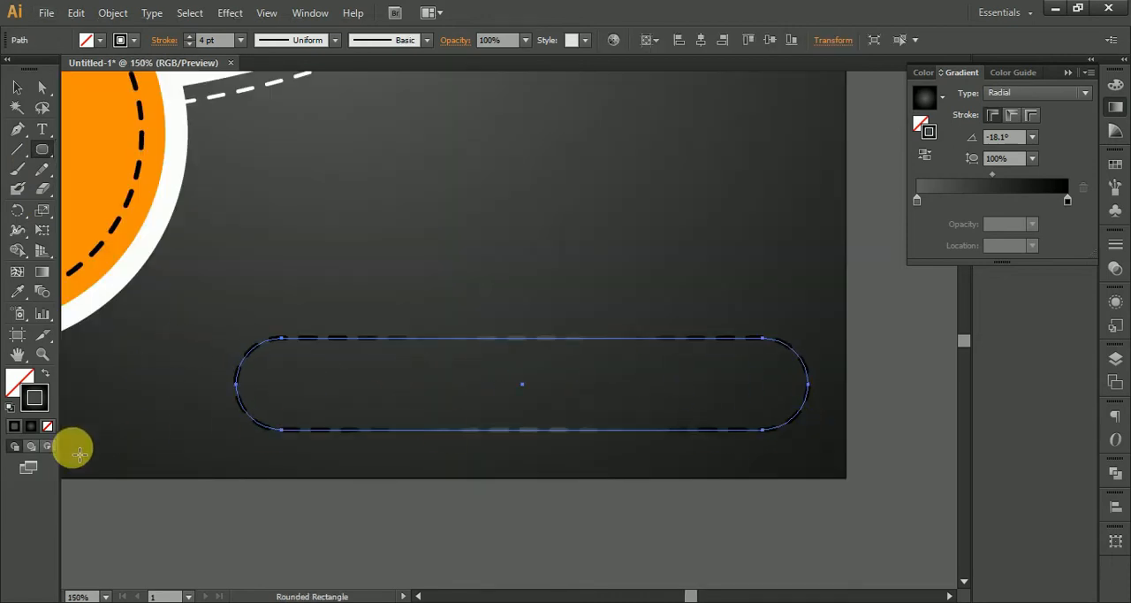
Fill the rounded bar with the badge's orange and no stroke using the Eyedropper, and deselect it.
click(18, 293)
click(134, 237)
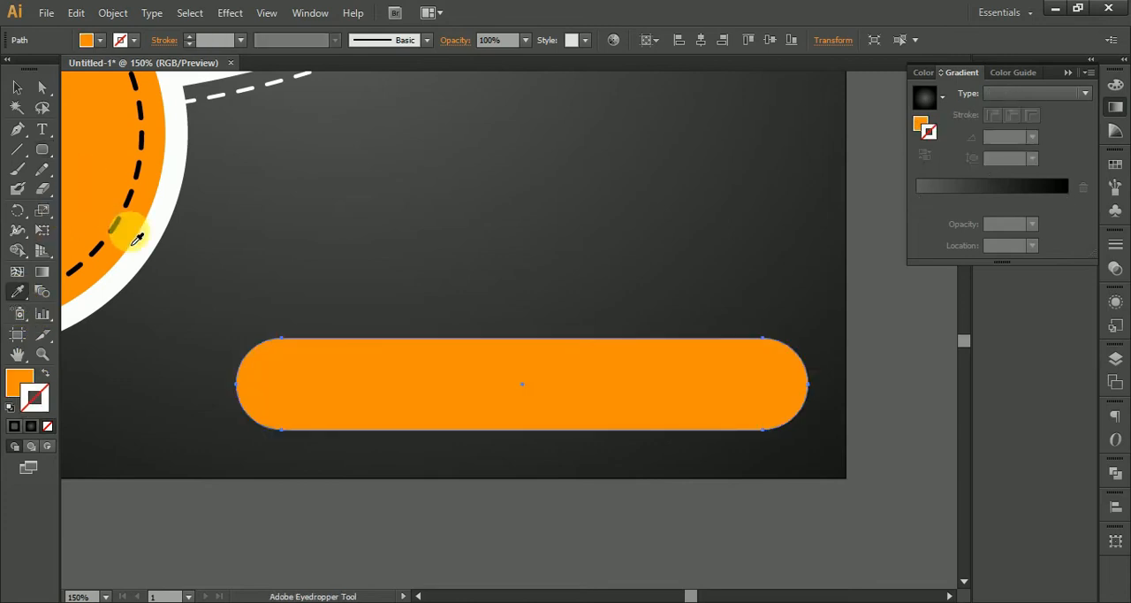
scroll(155, 264, down, 4)
drag(172, 228, 415, 287)
key(v)
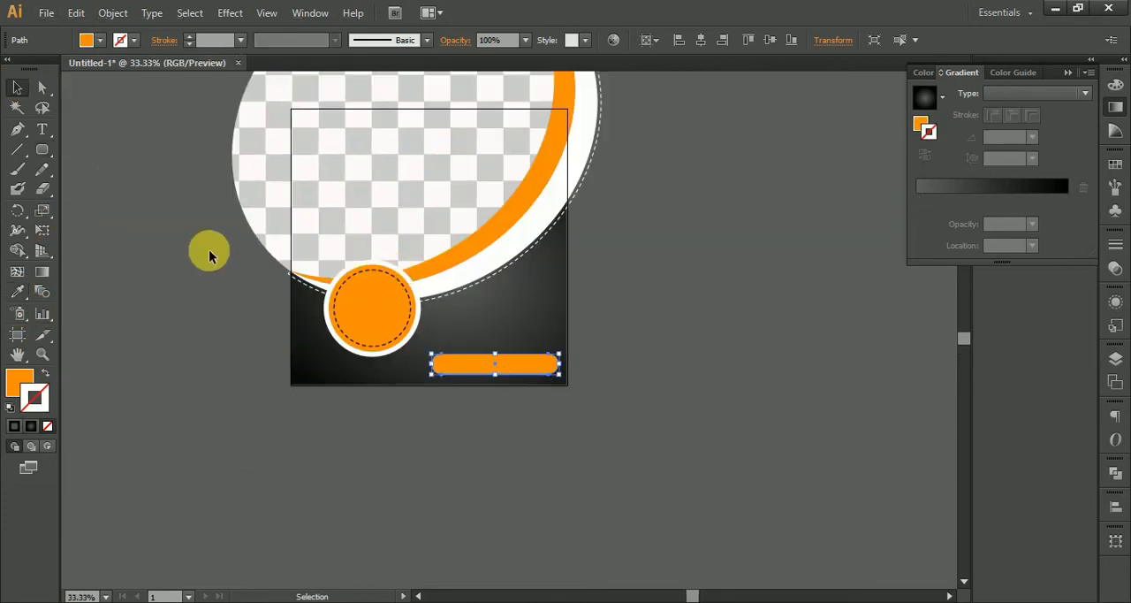
click(383, 395)
Copy the badge's white outer circle in place and fill the copy with the dark radial gradient.
scroll(434, 408, up, 3)
drag(216, 177, 408, 447)
drag(518, 444, 481, 399)
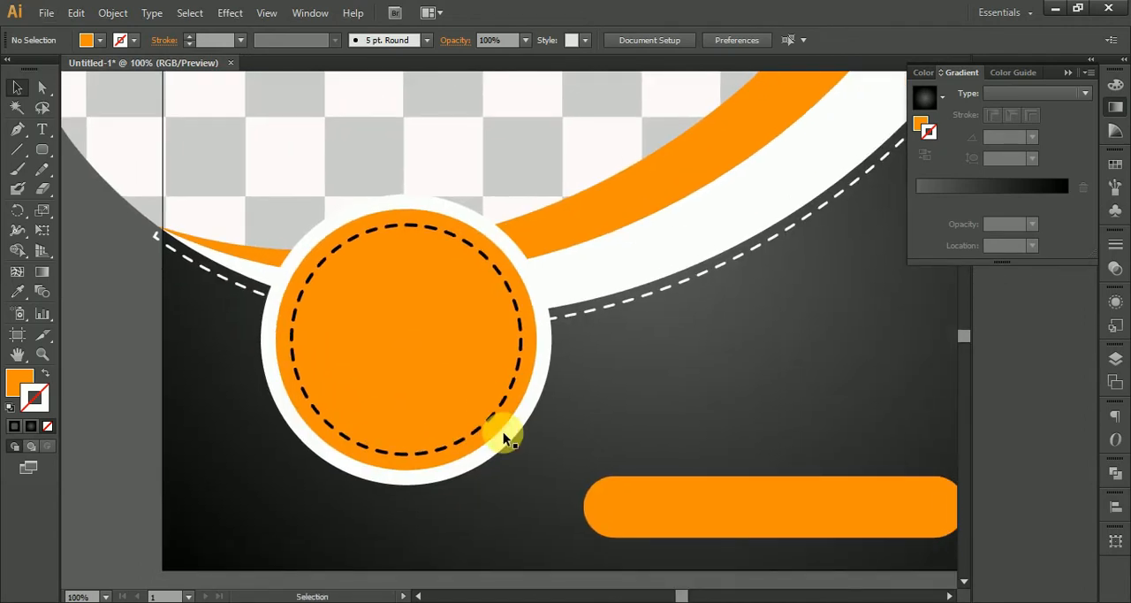
click(507, 440)
key(a)
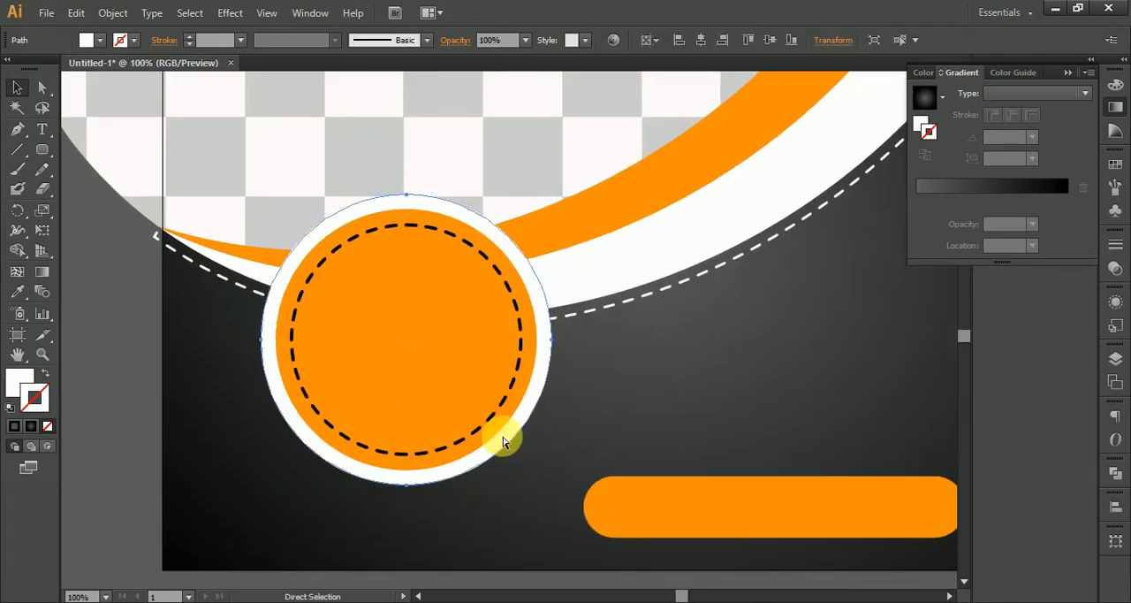
key(v)
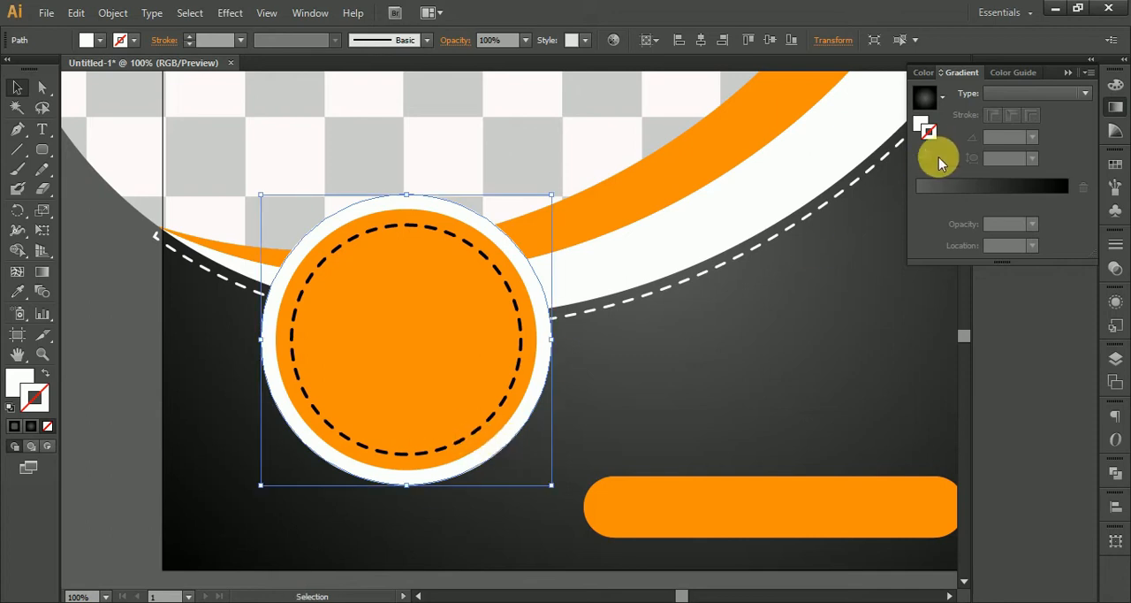
click(925, 98)
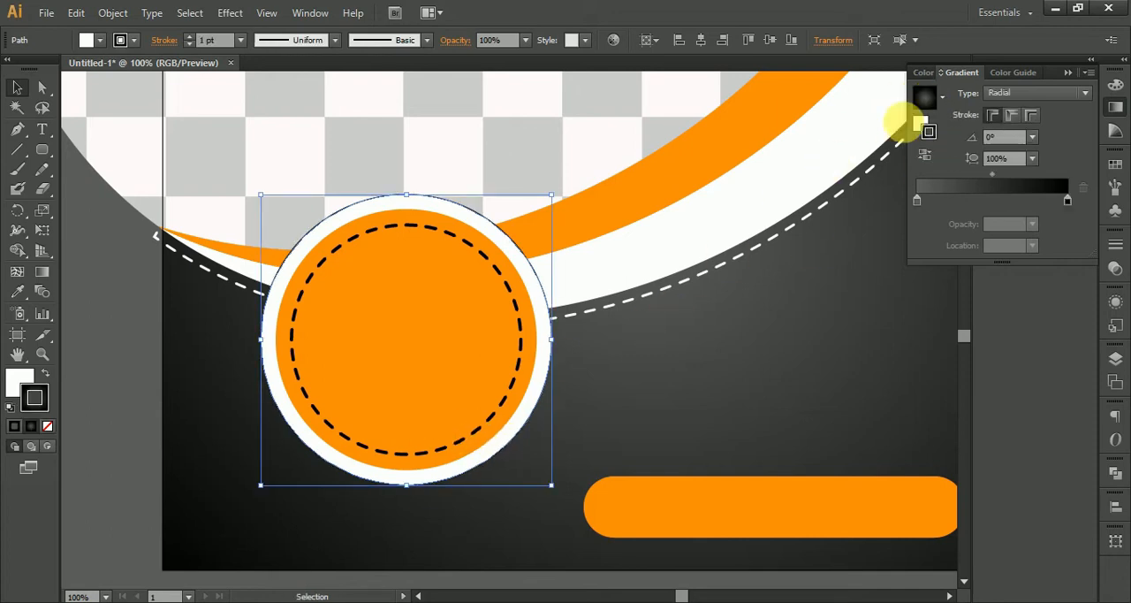
click(47, 375)
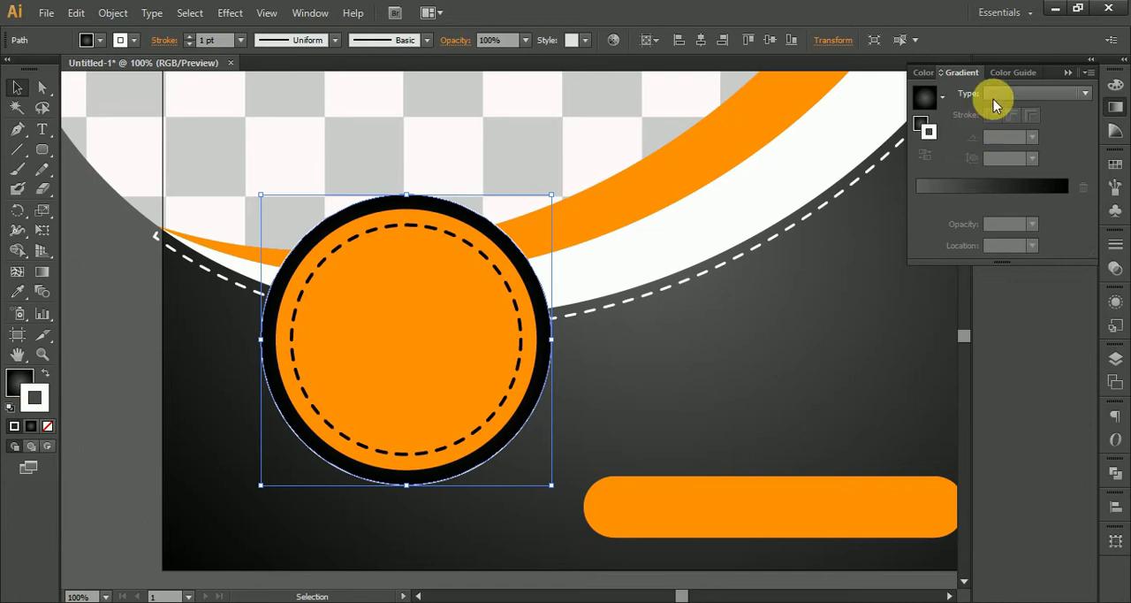
Enlarge the gradient-filled copy slightly around its center and remove its stroke.
drag(560, 202, 563, 185)
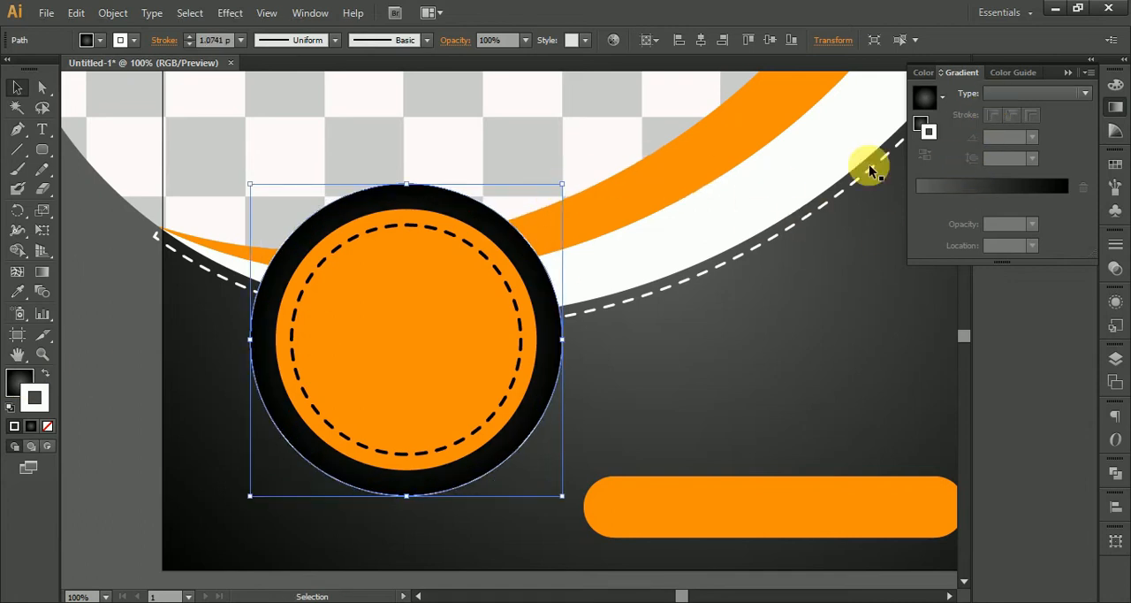
click(937, 105)
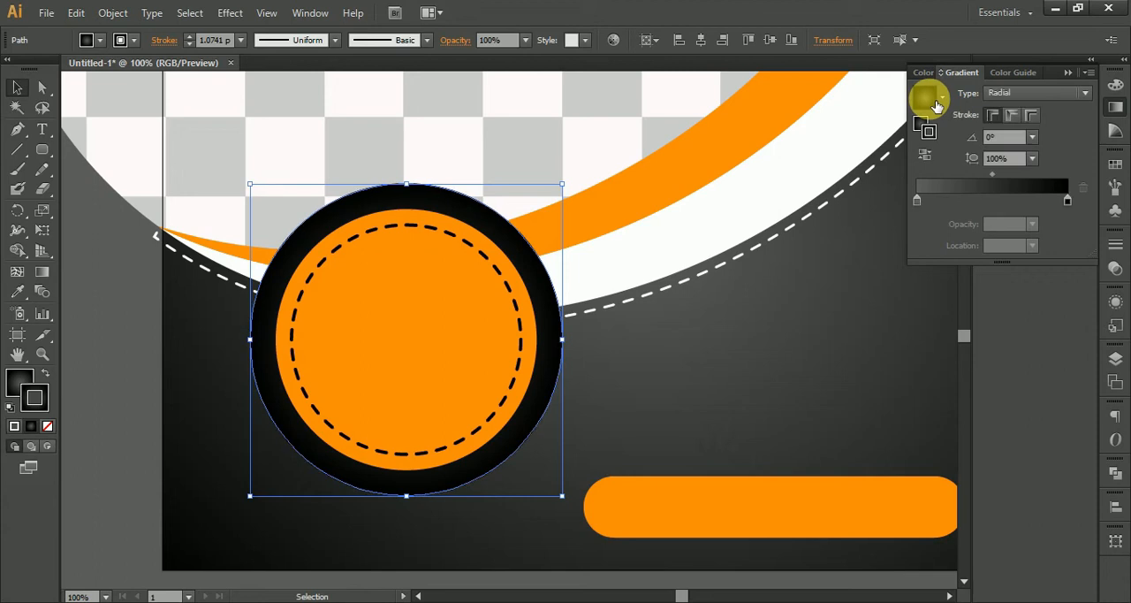
click(48, 428)
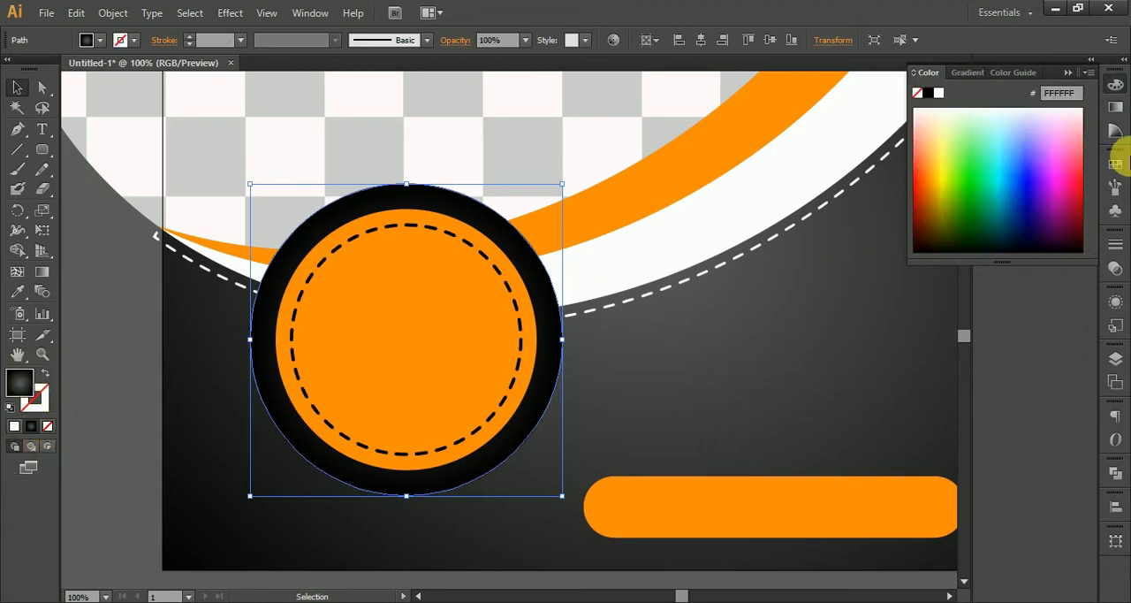
Change the copied circle's fill to a radial gradient running from black at the center to white at the edge.
click(1114, 112)
click(1028, 94)
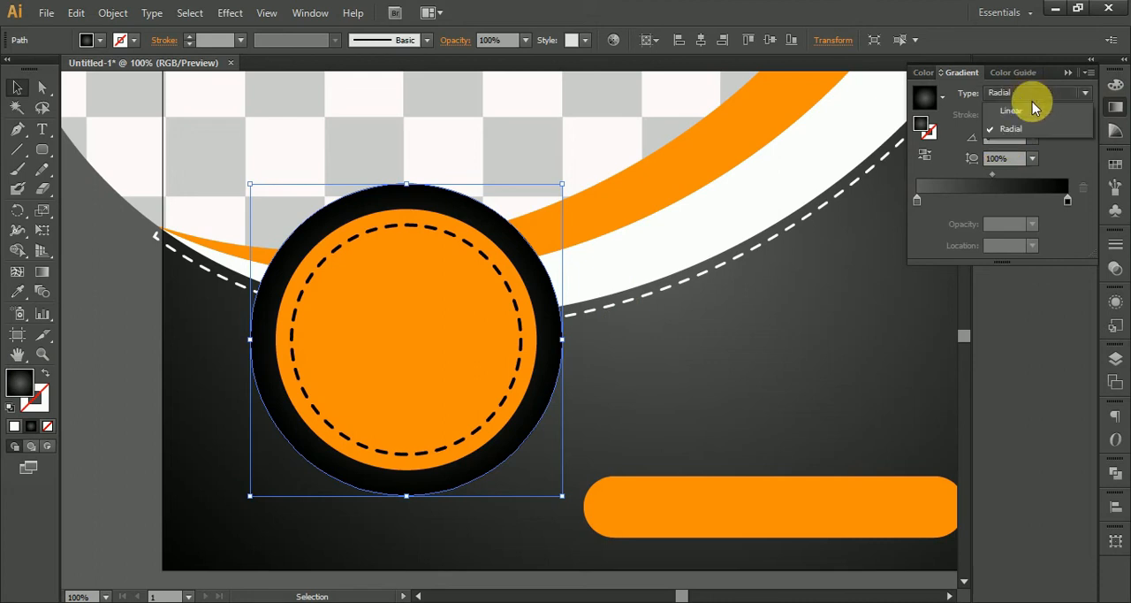
click(1010, 128)
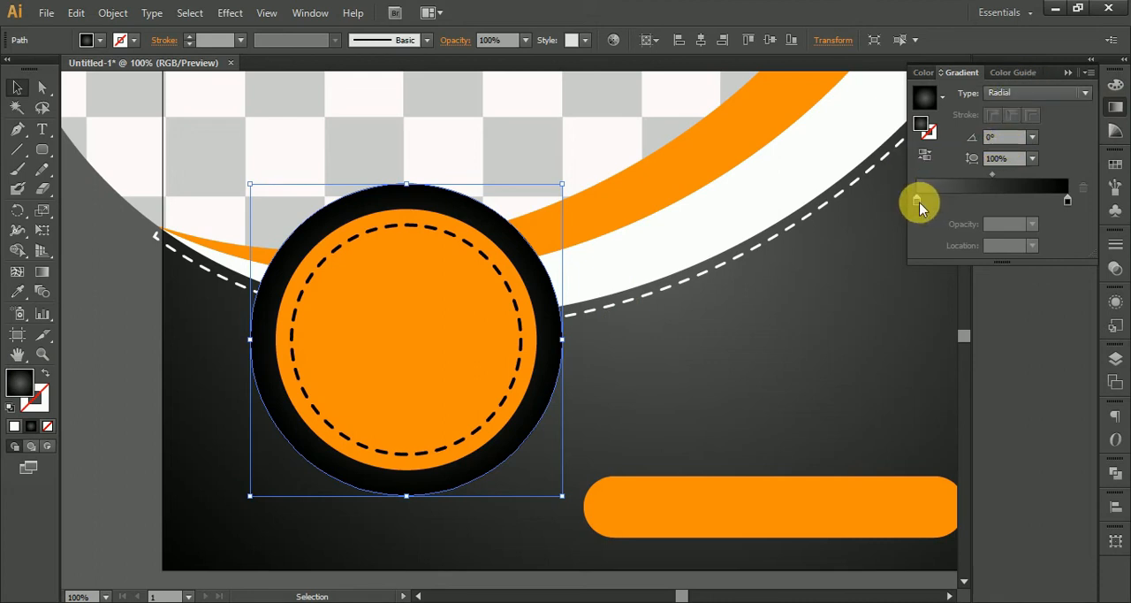
double_click(917, 201)
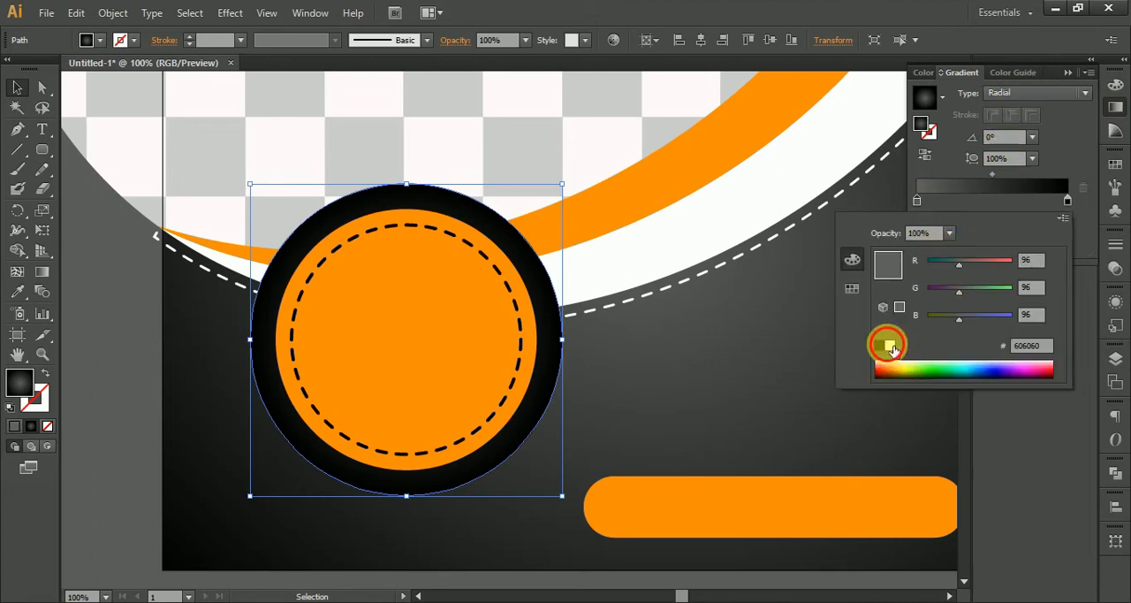
click(891, 345)
click(929, 157)
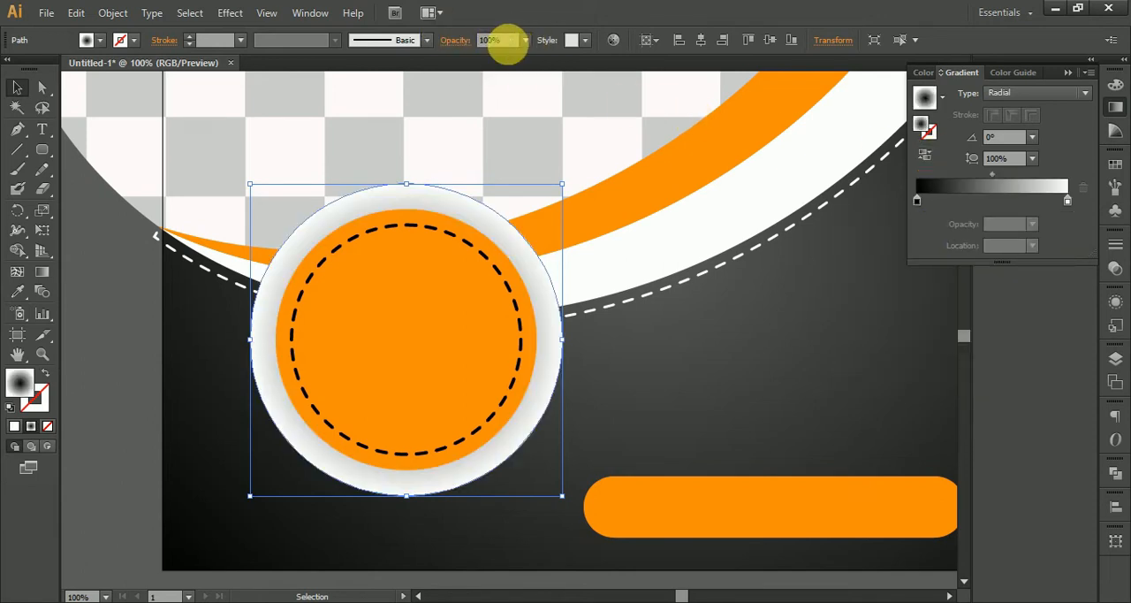
Set the gradient circle's blending mode to Multiply.
click(455, 39)
click(325, 68)
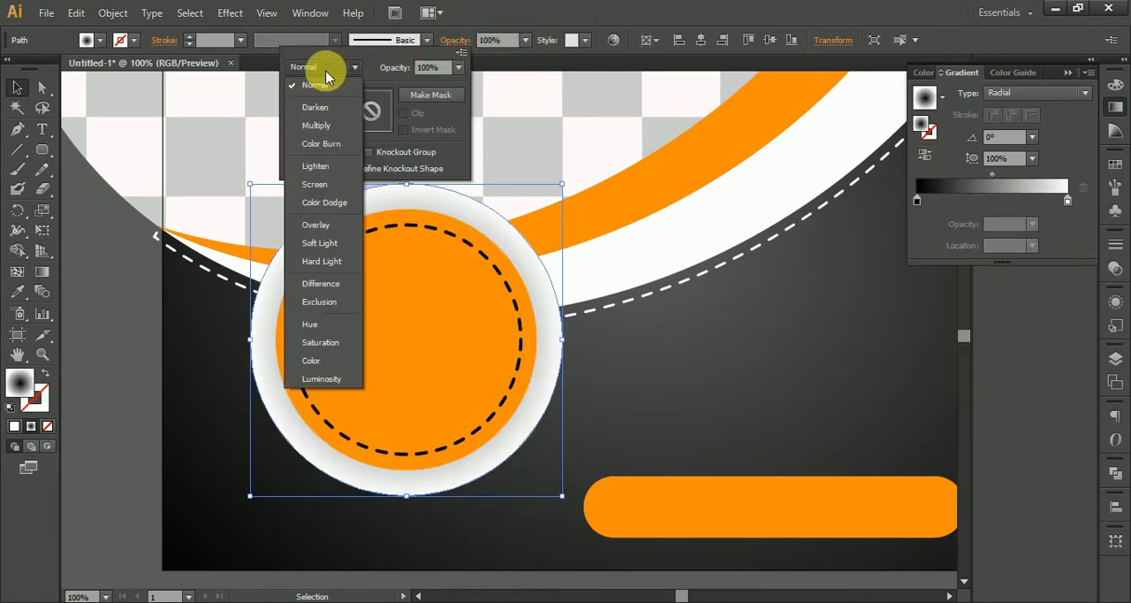
click(329, 125)
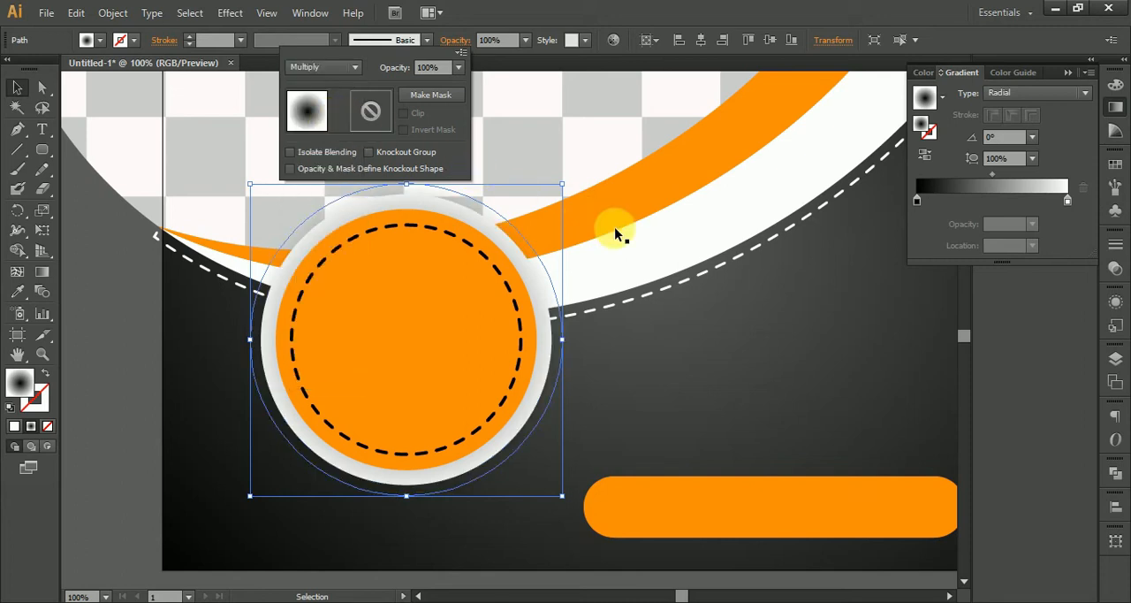
click(482, 391)
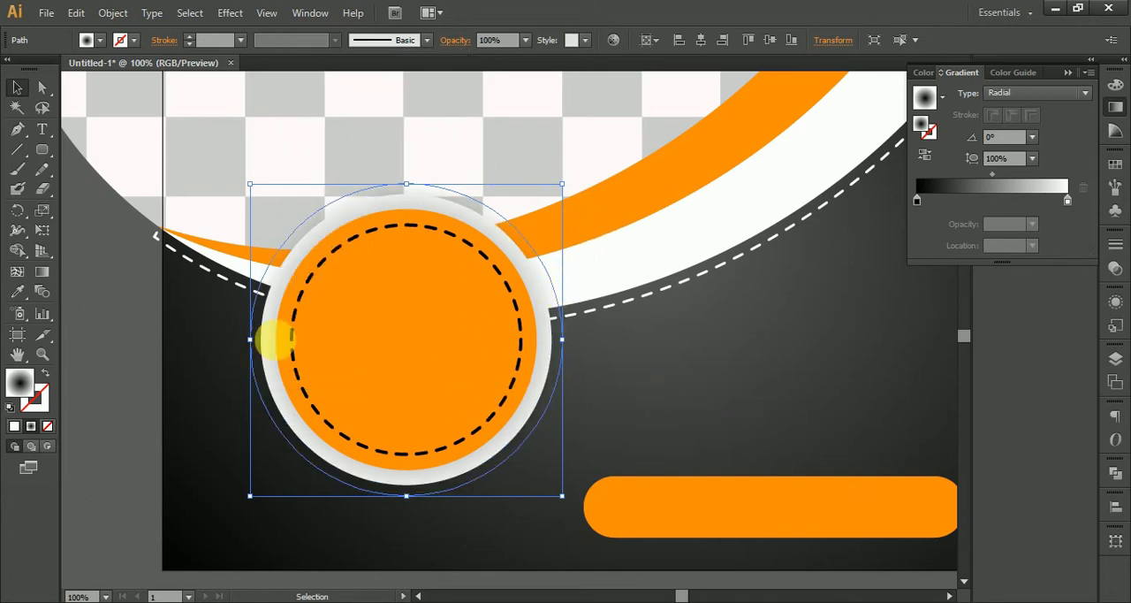
Send the gradient circle backward so it sits behind the badge's white ring as a shadow.
click(91, 345)
click(318, 370)
click(265, 394)
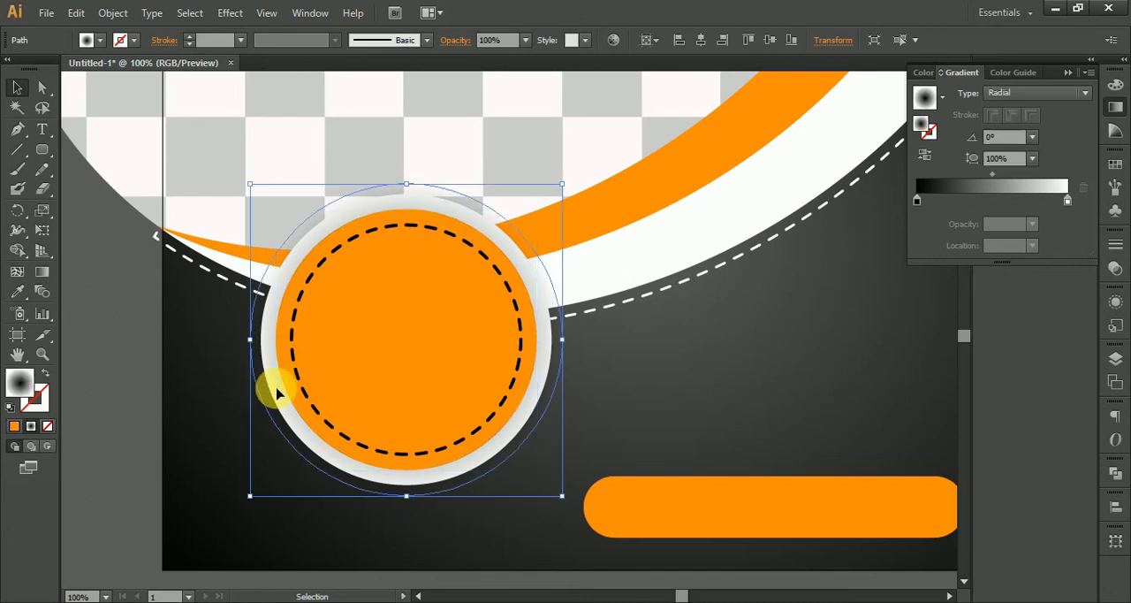
right_click(270, 388)
mouse_move(350, 371)
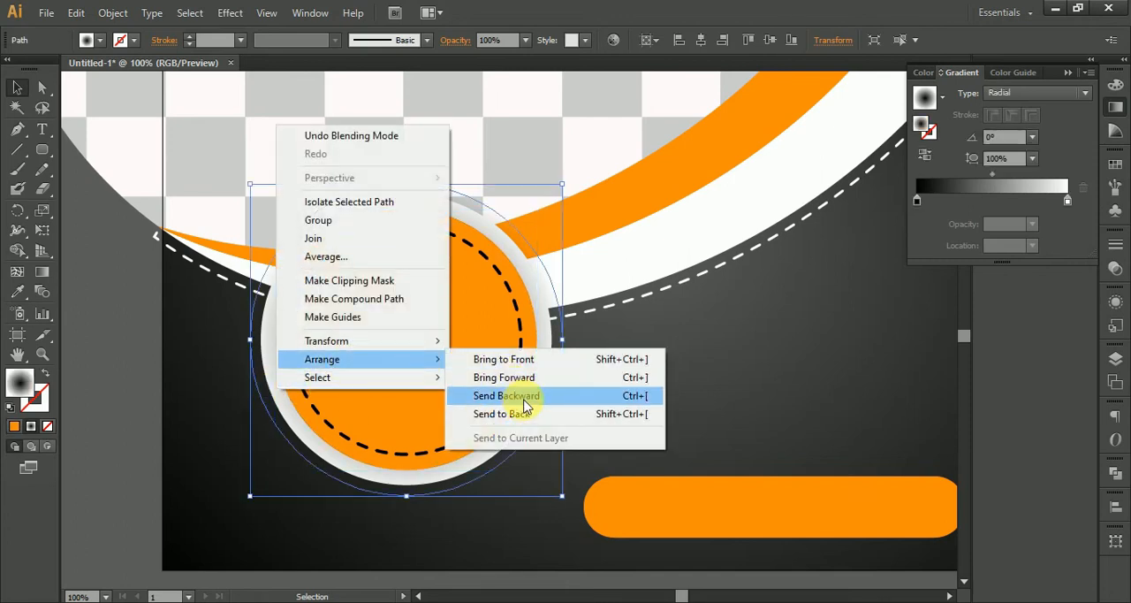
click(524, 400)
Enlarge the shadow circle behind the badge around its center and move its black gradient stop to location 21.51%.
click(300, 447)
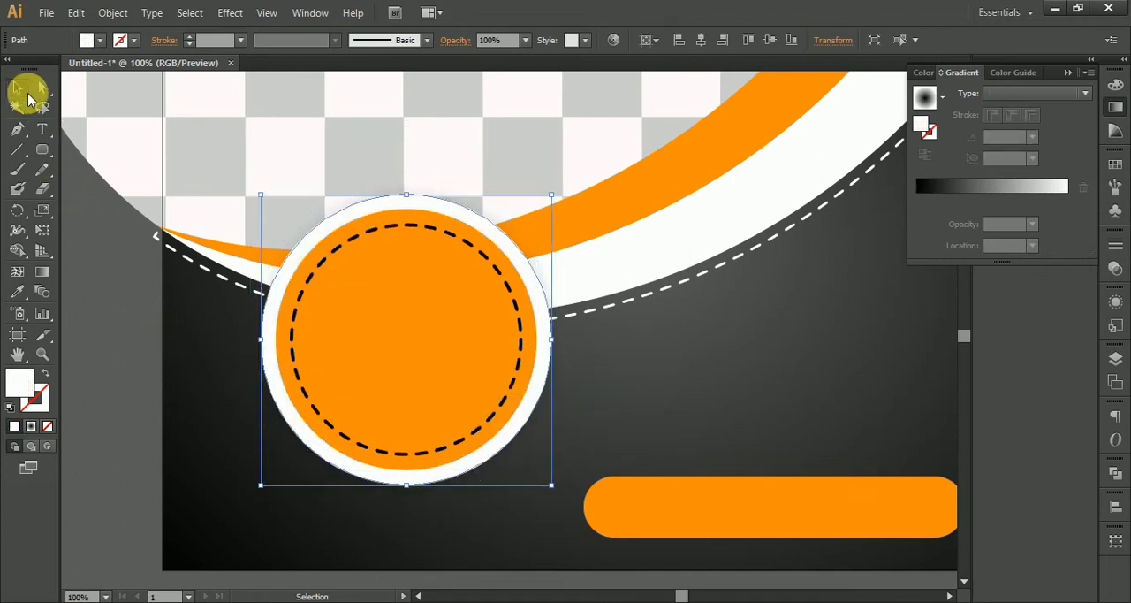
click(114, 265)
click(291, 411)
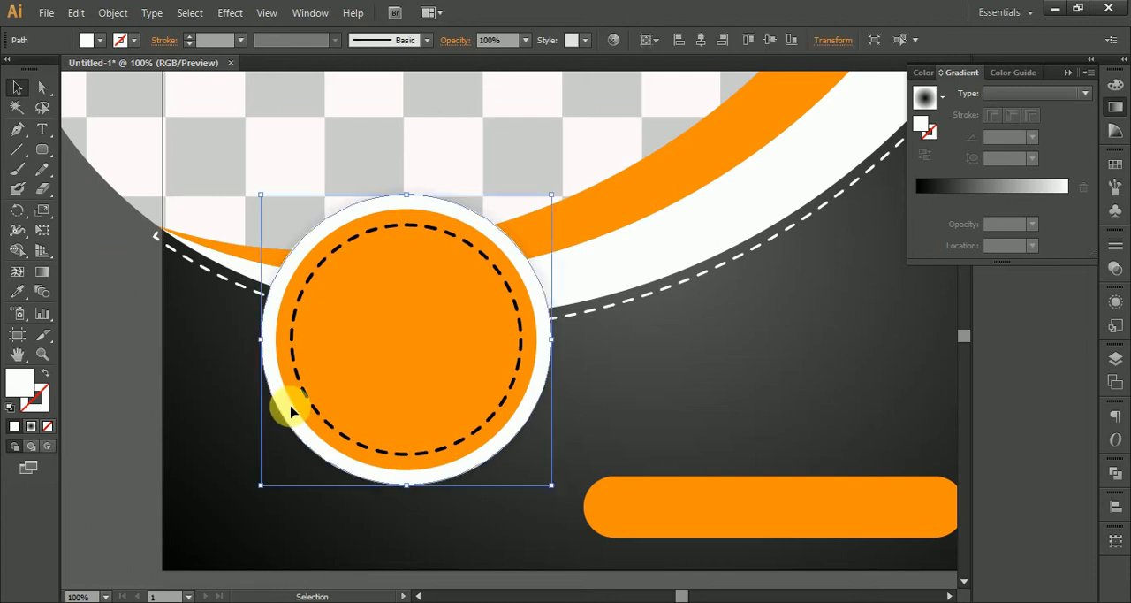
shift+click(338, 390)
key(a)
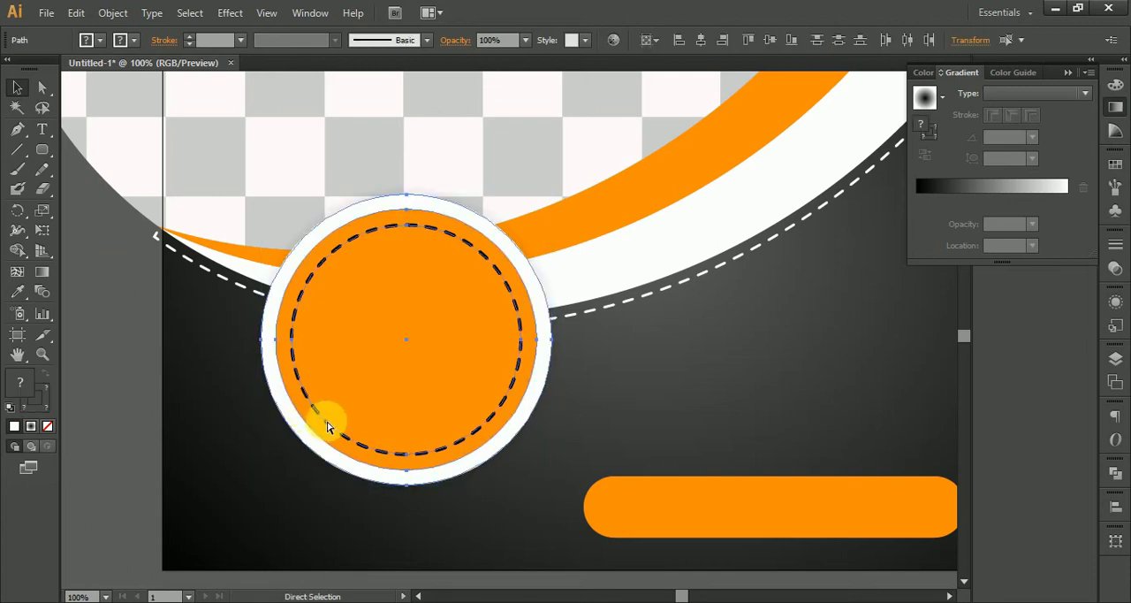
click(316, 471)
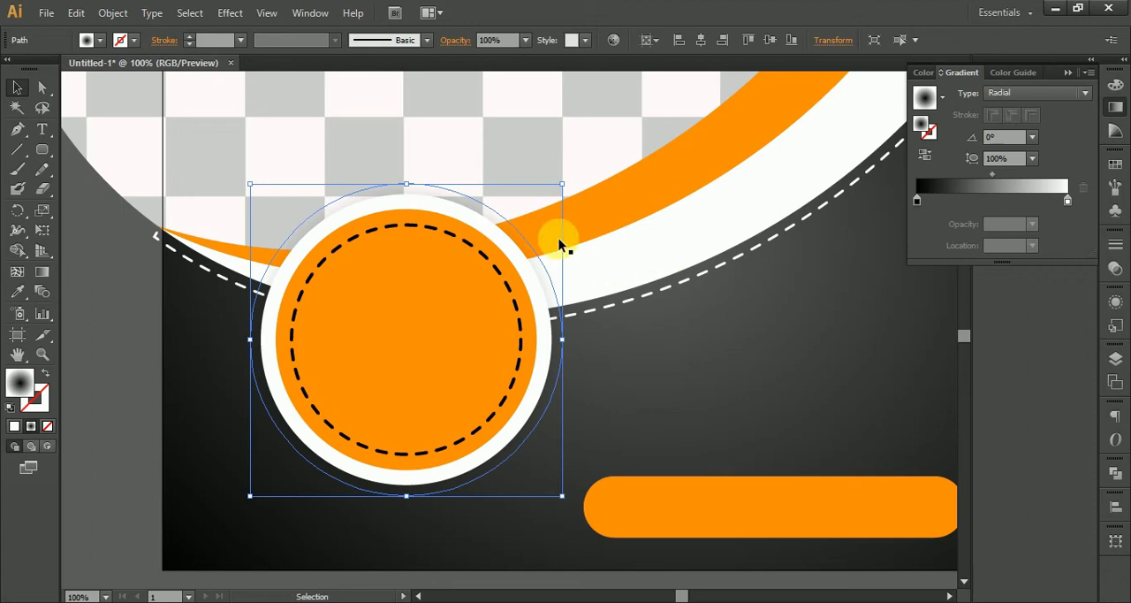
drag(563, 183, 582, 163)
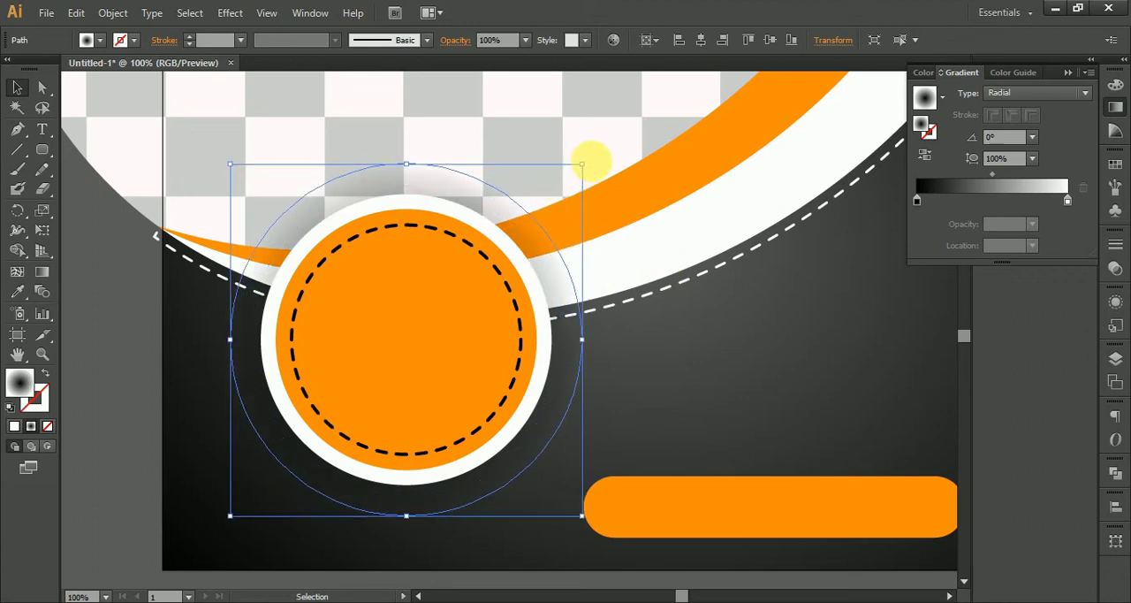
drag(916, 200, 952, 200)
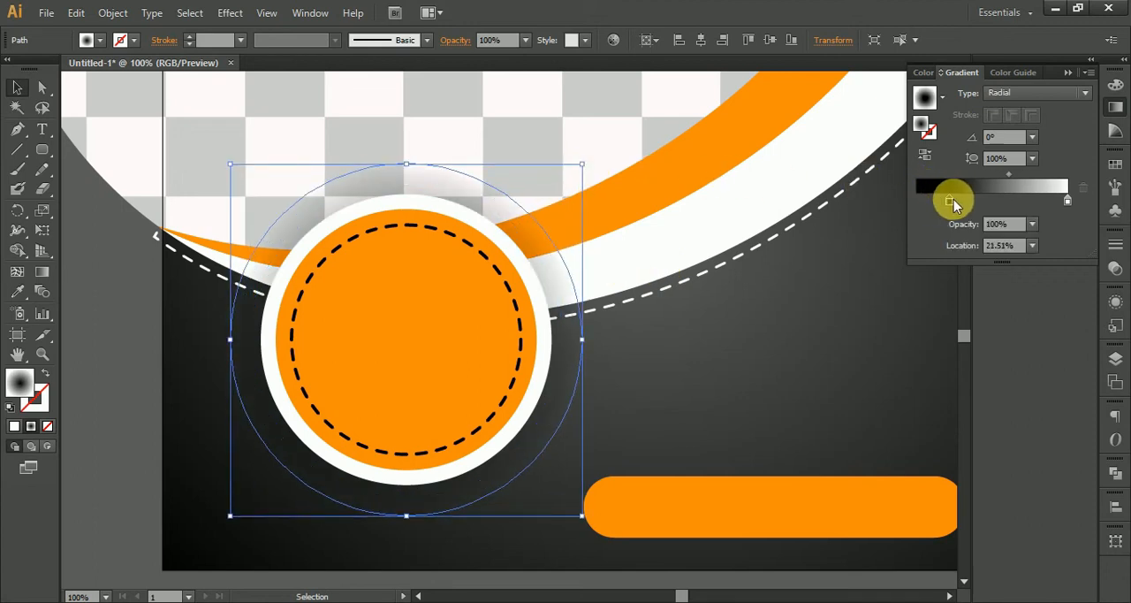
Group the round badge's orange circle, white ring, dashed outline and shadow circle into one object.
click(105, 336)
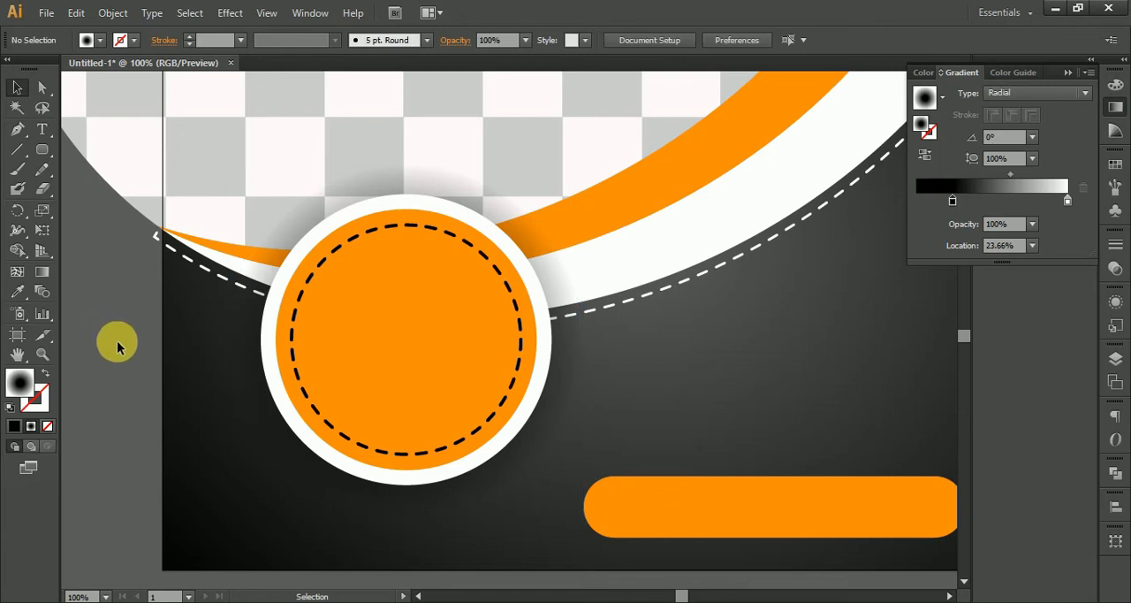
alt+scroll(118, 347, down, 2)
alt+scroll(119, 347, up, 1)
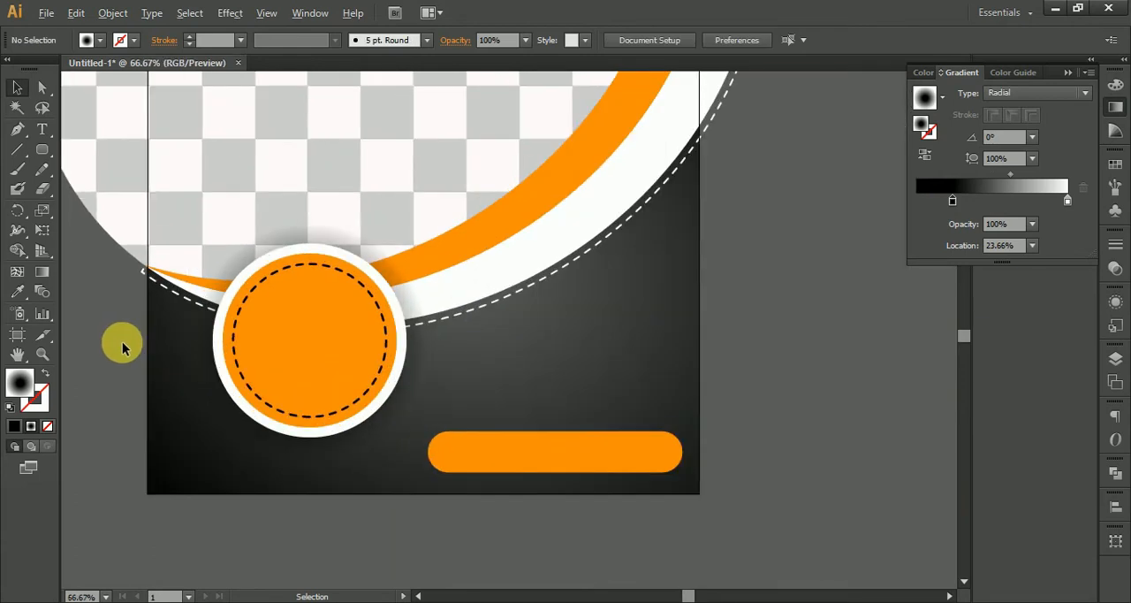
click(335, 364)
shift+click(394, 422)
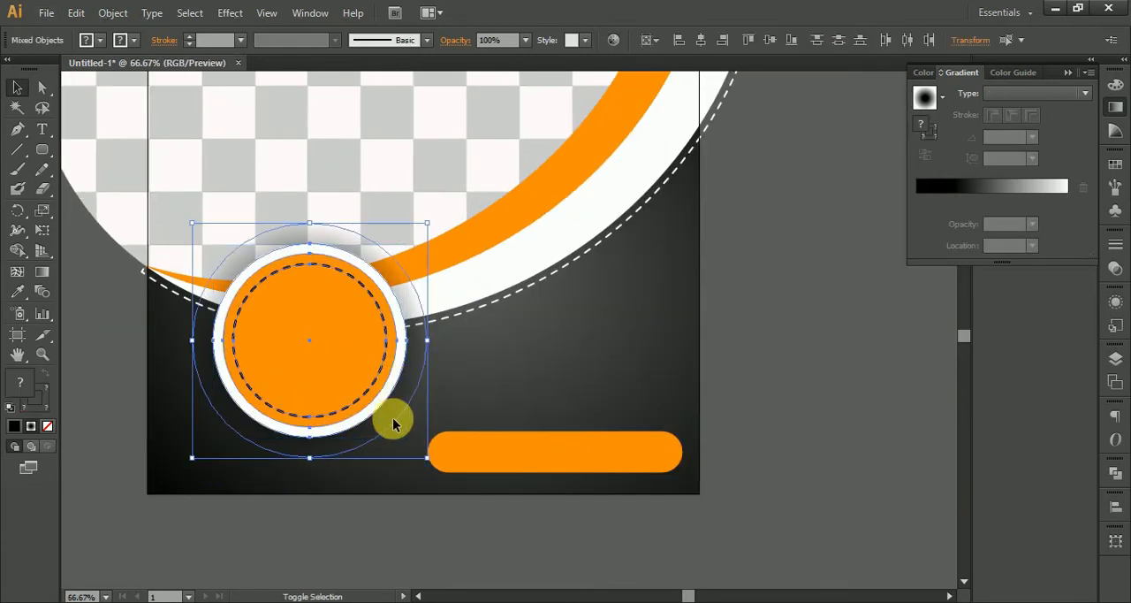
key(ctrl+shift+a)
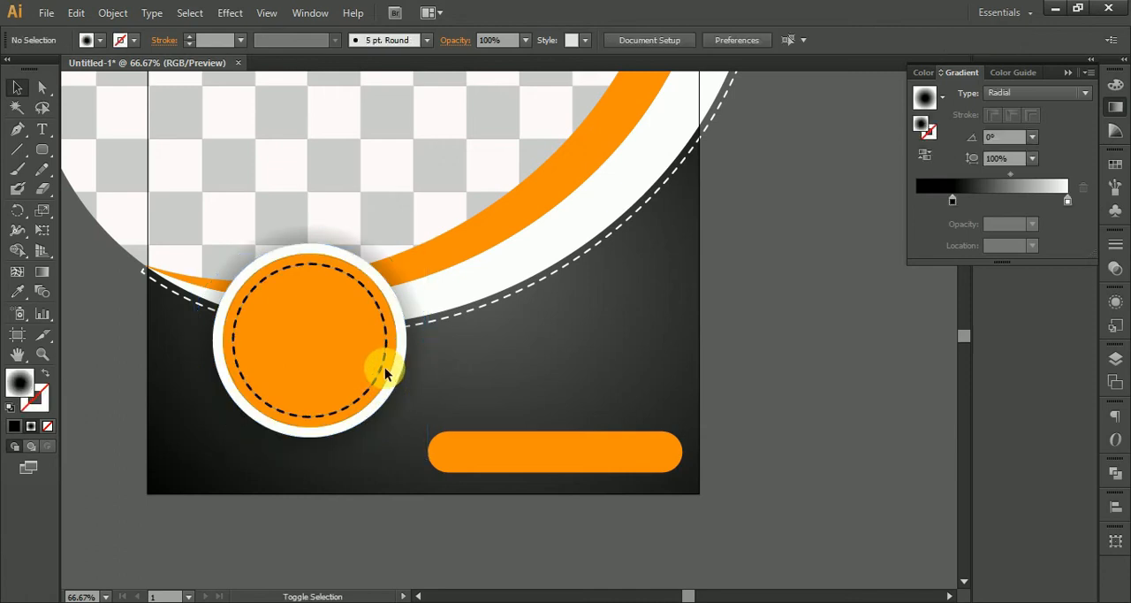
Move the badge group closer to the artboard's left edge and slightly upward.
click(346, 376)
drag(347, 376, 322, 377)
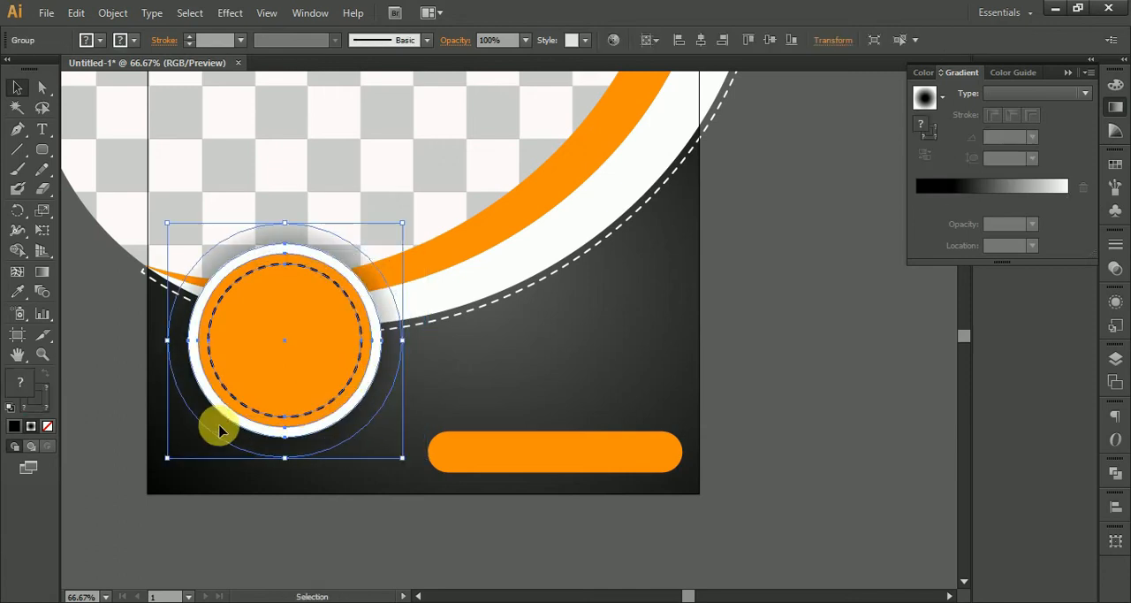
drag(277, 418, 321, 432)
click(147, 496)
drag(147, 496, 179, 297)
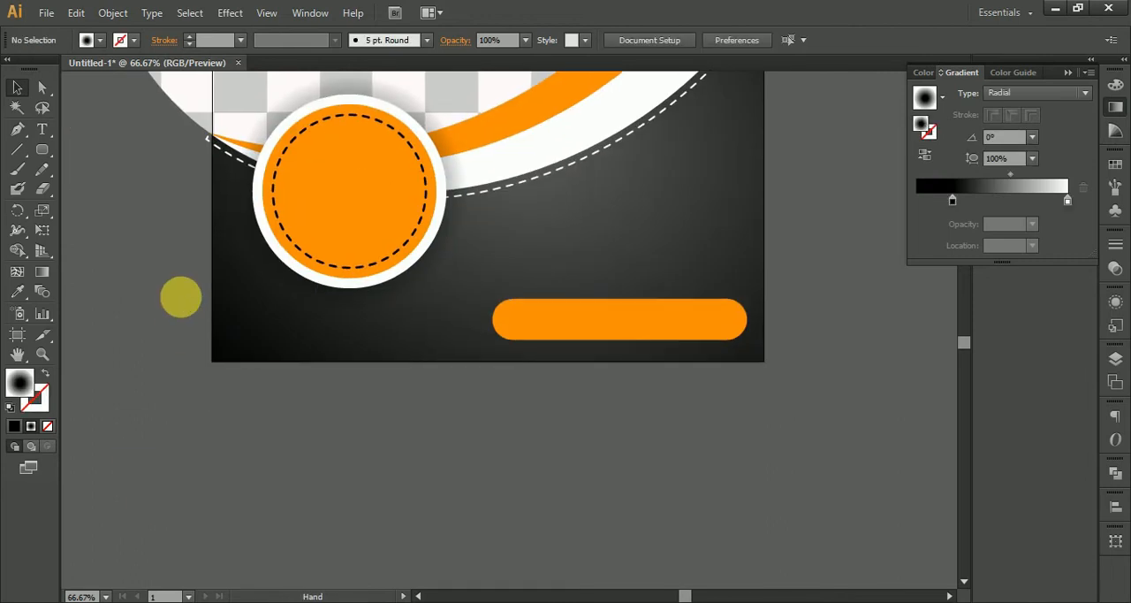
drag(461, 322, 432, 331)
click(546, 341)
drag(571, 331, 316, 343)
drag(469, 336, 357, 341)
click(281, 382)
click(284, 344)
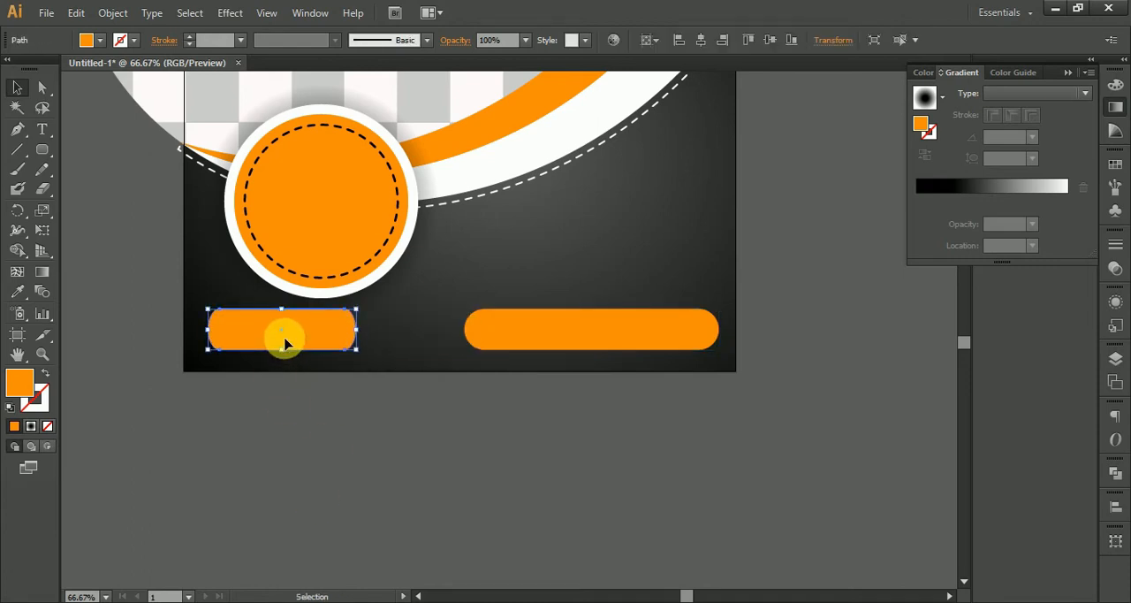
key(Delete)
Draw a short orange rounded rectangle matching the bar's height and move it horizontally to below the badge.
click(478, 332)
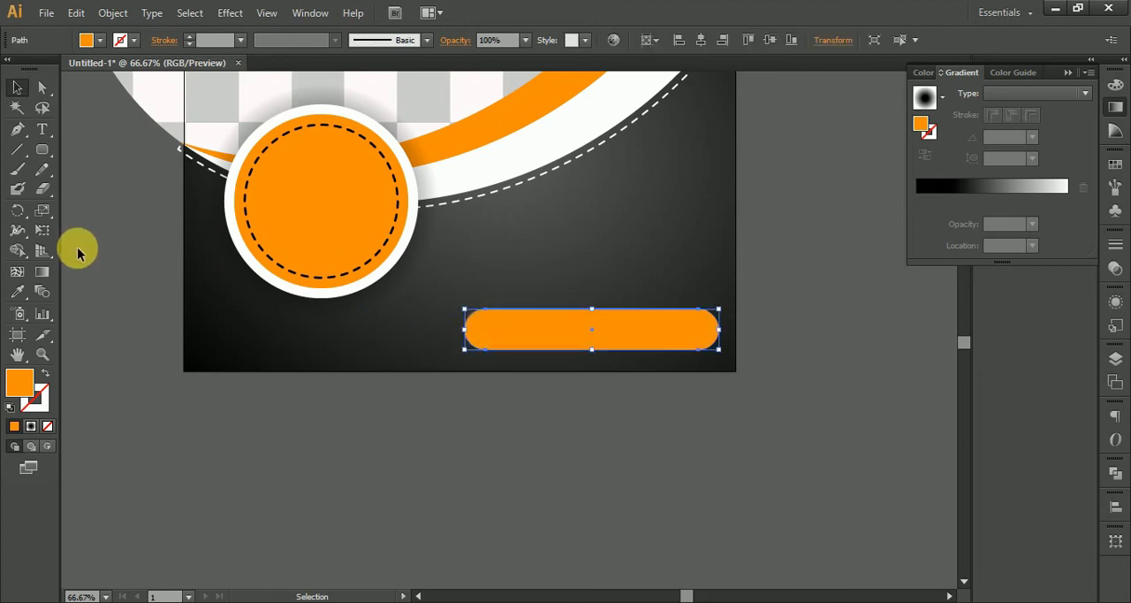
click(41, 149)
scroll(526, 327, up, 2)
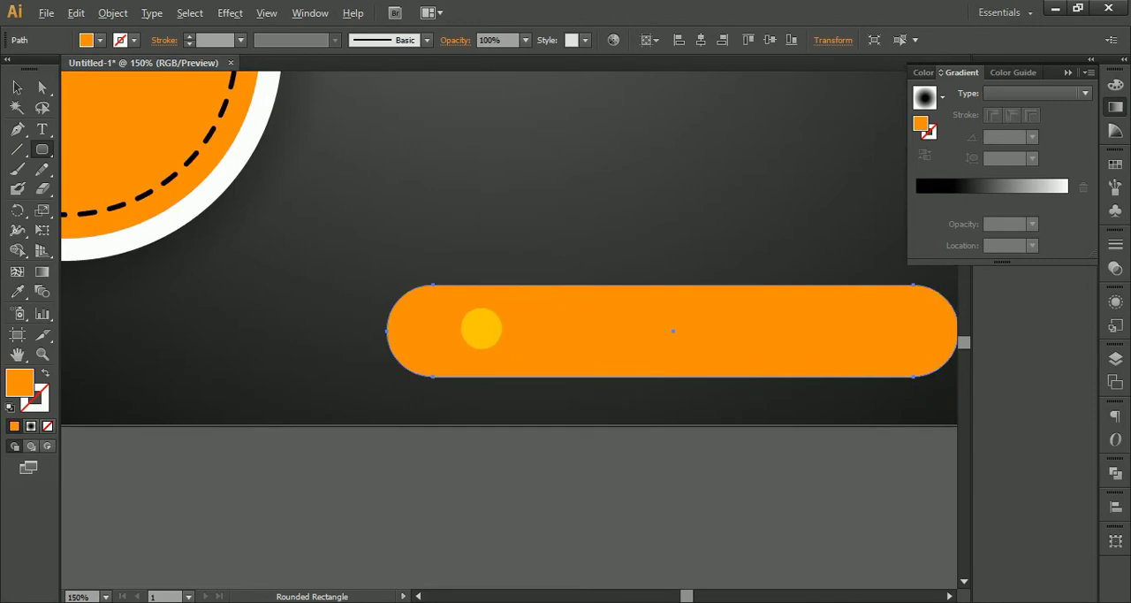
drag(442, 290, 696, 380)
scroll(697, 380, down, 2)
click(17, 87)
drag(599, 362, 350, 373)
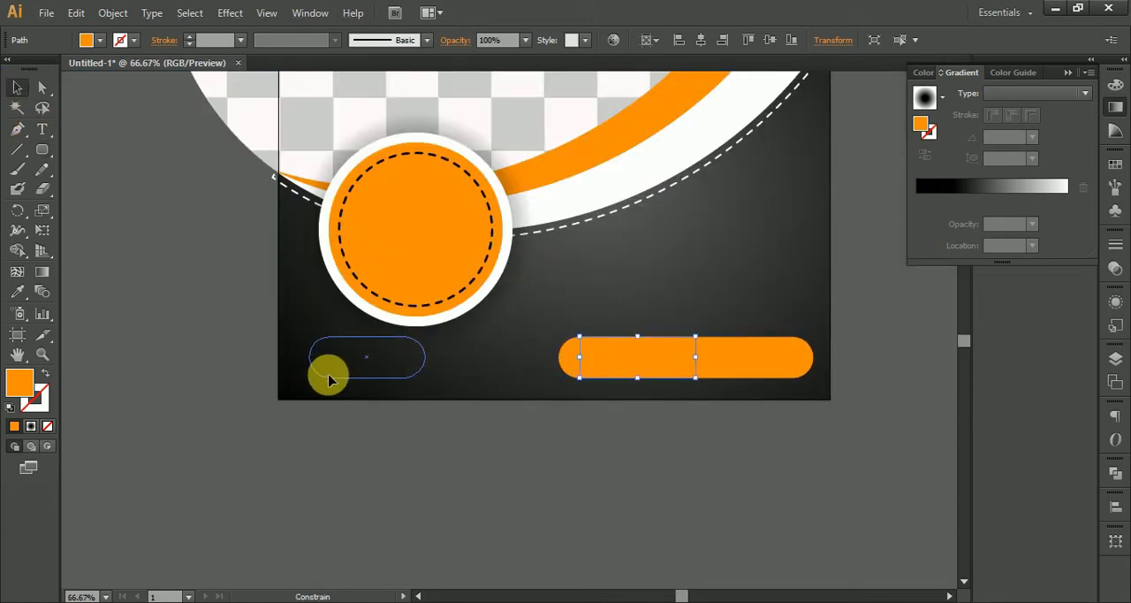
drag(329, 380, 329, 380)
Group the short and long orange bars and center the group horizontally on the artboard.
shift+click(599, 359)
key(ctrl+g)
click(703, 40)
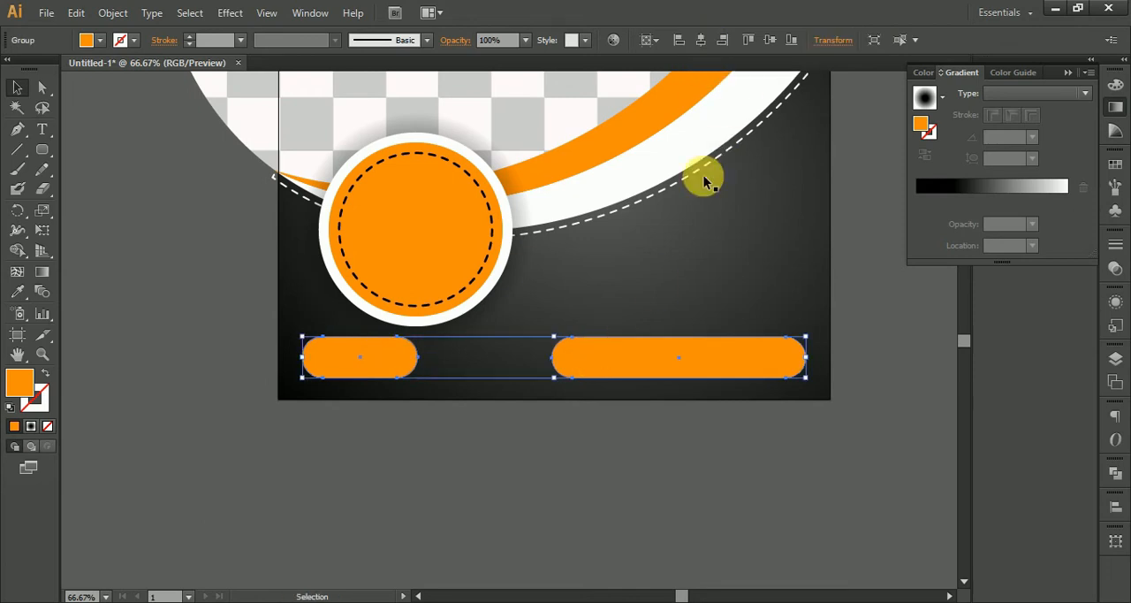
click(637, 504)
drag(635, 454, 457, 495)
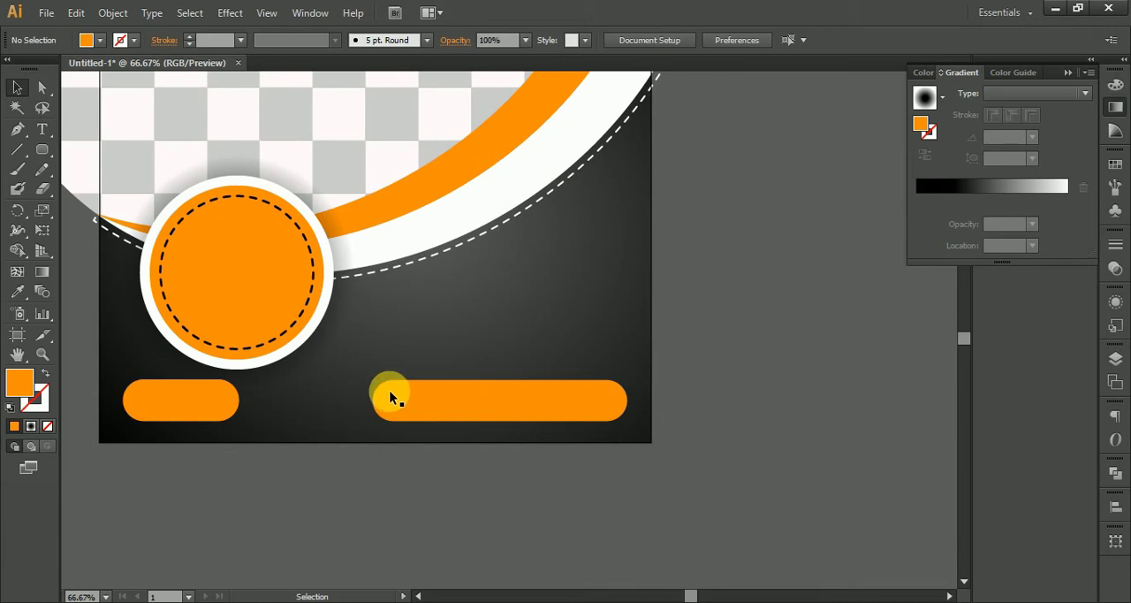
Show the rulers and place a vertical guide through the center of the round badge.
click(415, 397)
double_click(200, 398)
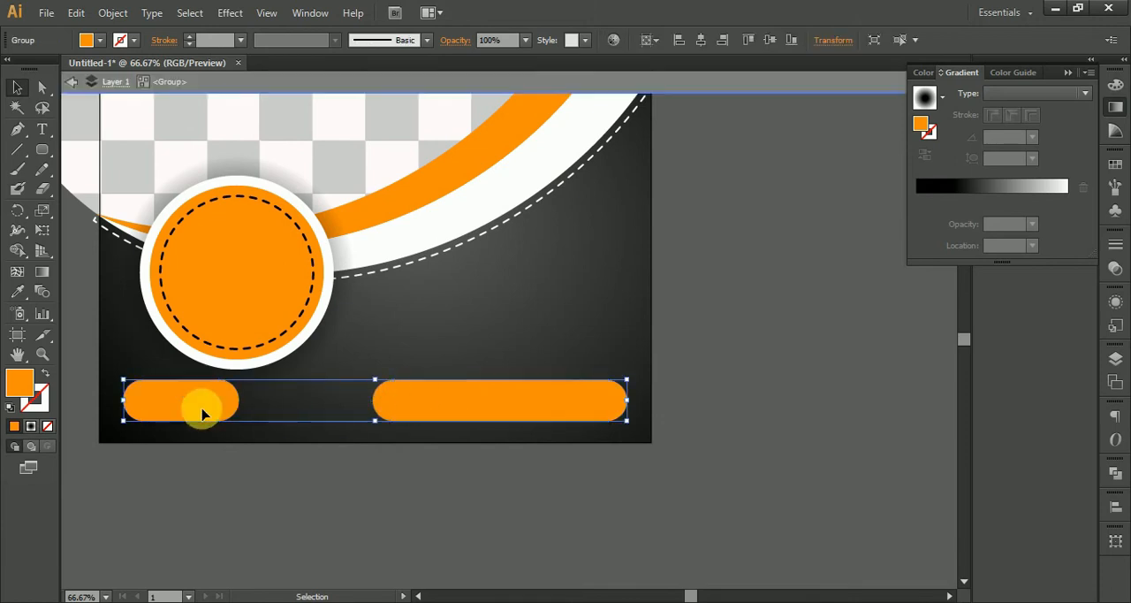
double_click(257, 541)
click(230, 350)
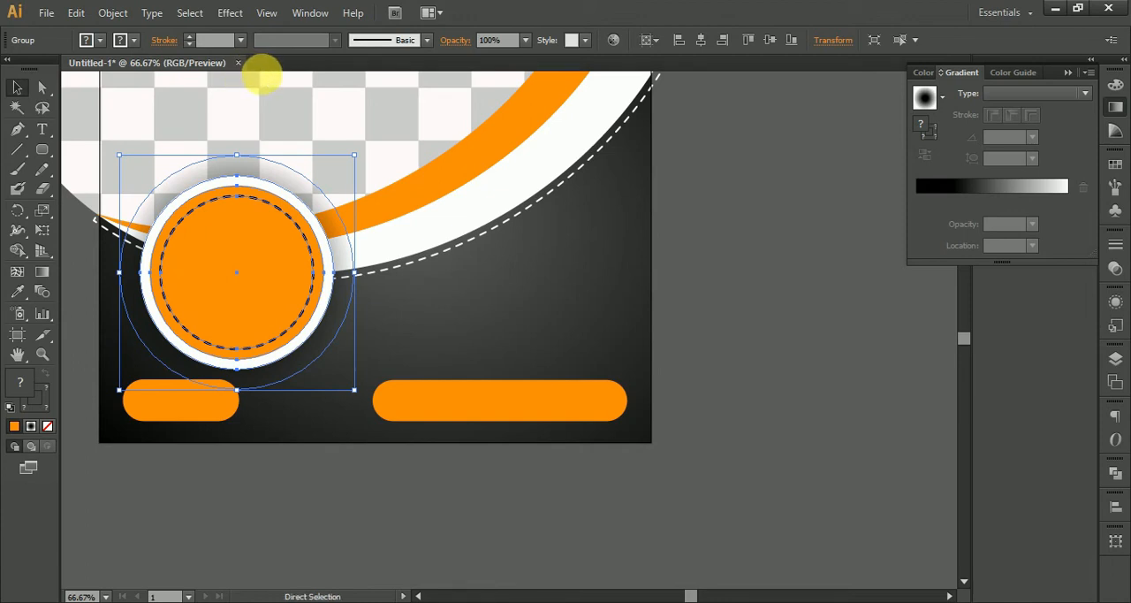
key(ctrl+r)
drag(288, 80, 237, 271)
Center the short orange bar on the vertical guide within its group, and delete the guide.
click(180, 407)
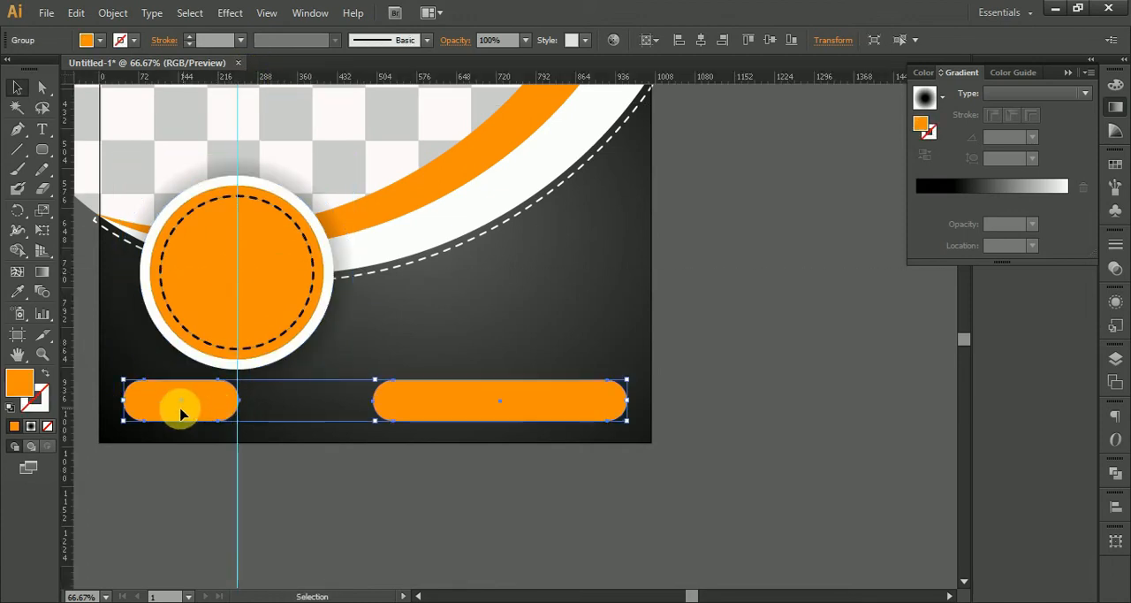
double_click(186, 404)
drag(184, 404, 237, 403)
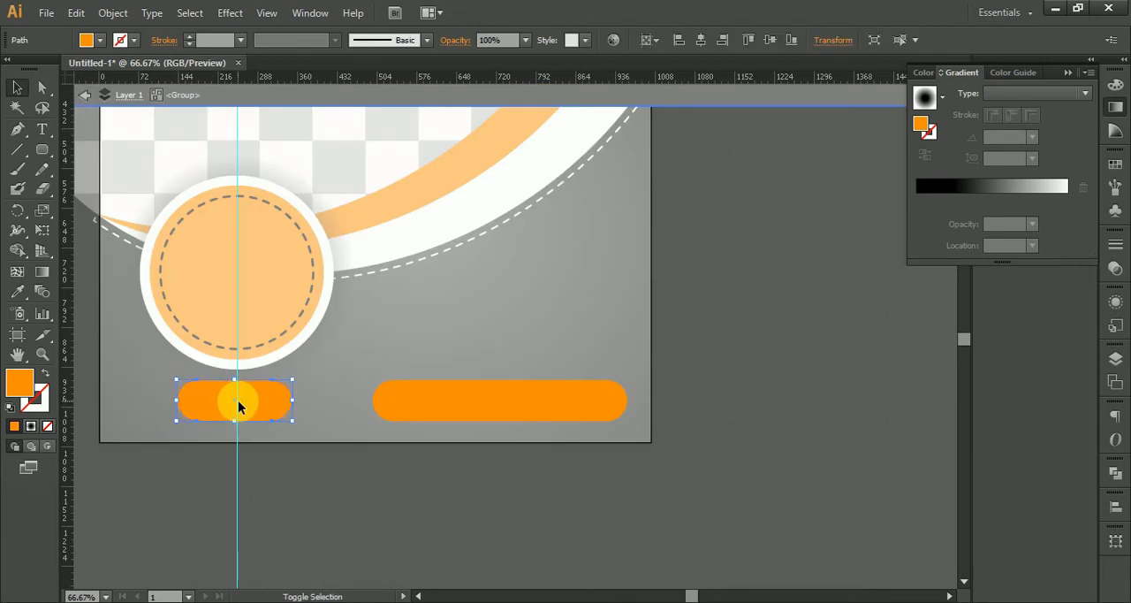
double_click(328, 487)
click(502, 413)
drag(196, 487, 302, 498)
key(Delete)
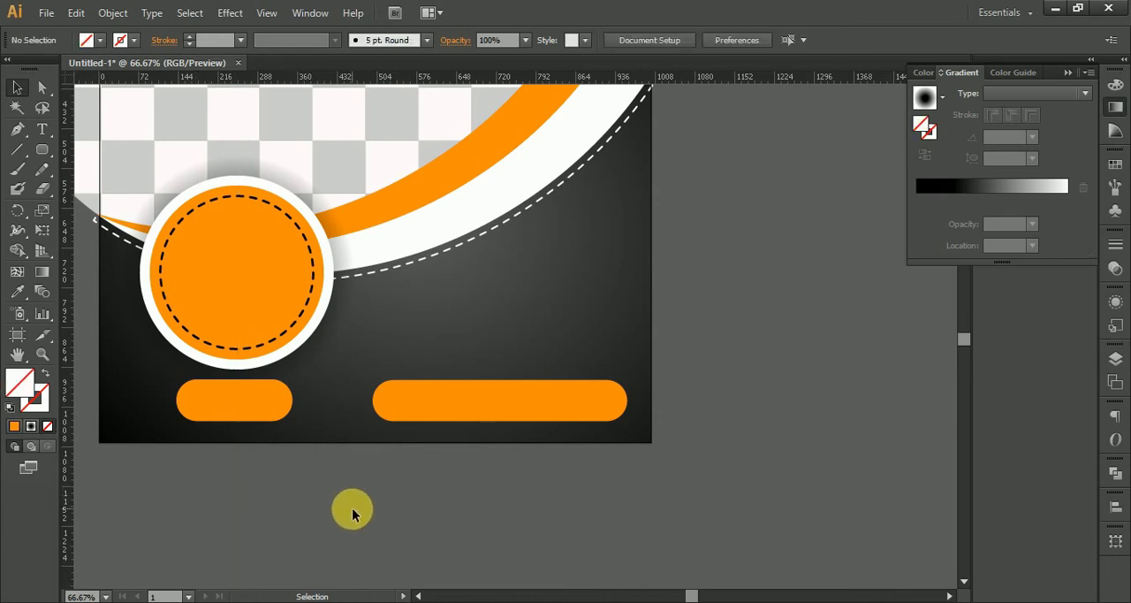
Preview the whole layout clipped to the artboard in Save for Web, and close the preview without saving.
scroll(352, 510, down, 3)
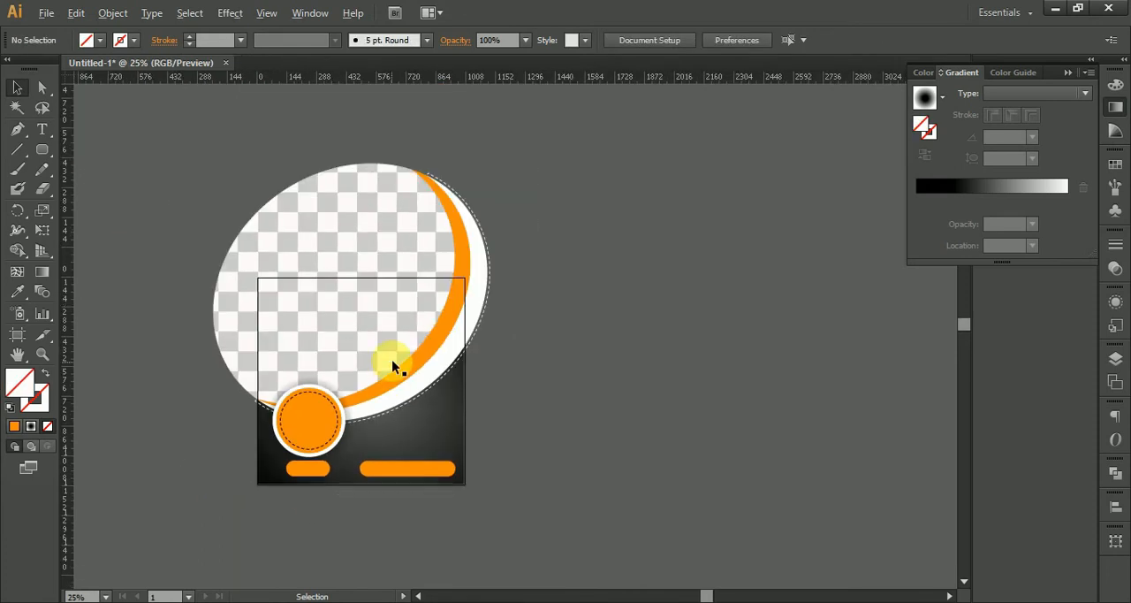
scroll(392, 360, up, 1)
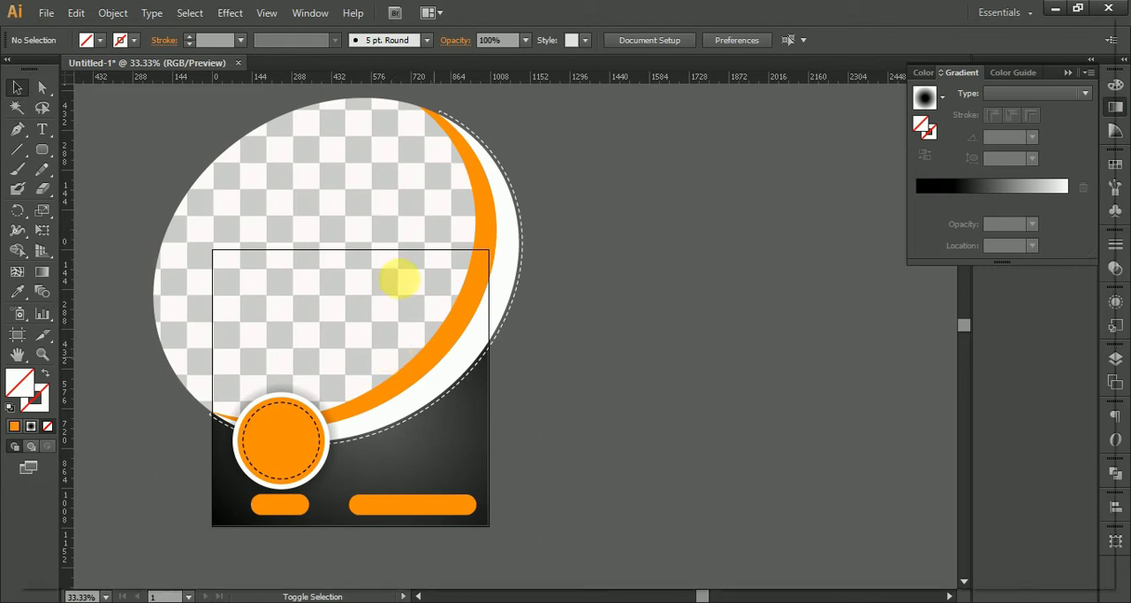
key(ctrl+alt+shift+s)
right_click(407, 204)
click(484, 414)
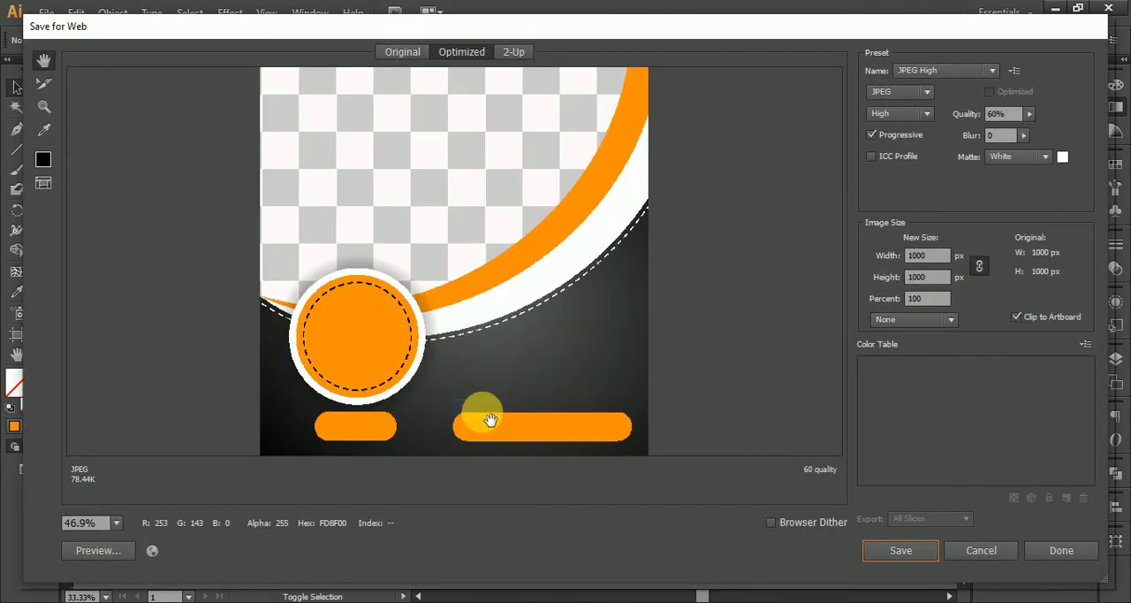
click(982, 551)
drag(624, 344, 690, 337)
scroll(553, 283, up, 2)
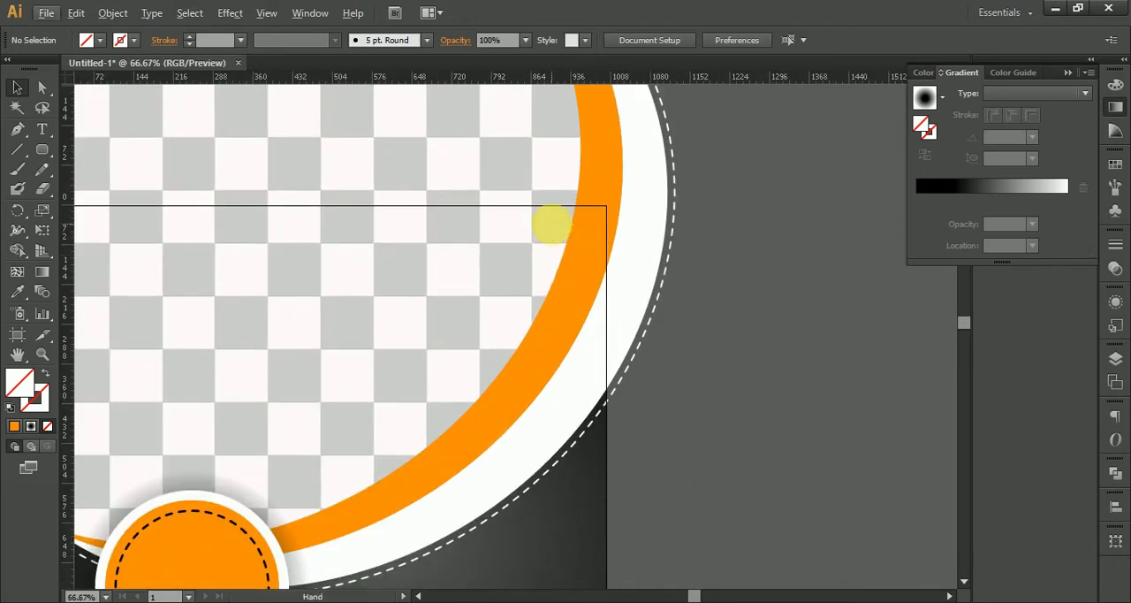
scroll(552, 225, up, 1)
drag(433, 193, 554, 399)
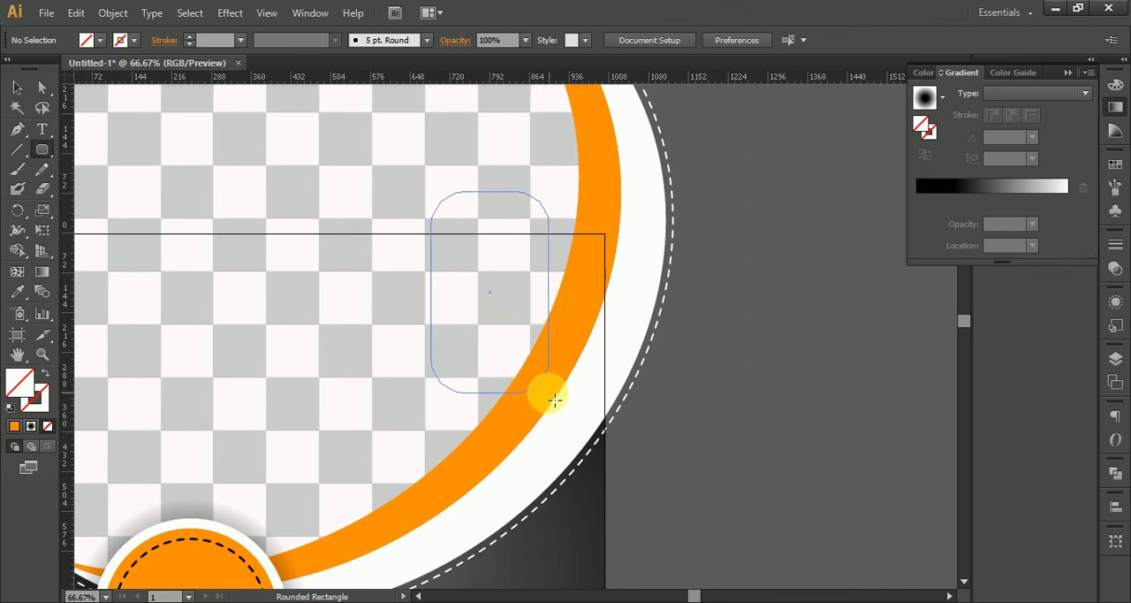
key(Up)
key(Up)
key(Up)
key(Up)
key(Up)
mouse_move(553, 392)
mouse_down()
mouse_move(546, 379)
mouse_move(552, 401)
mouse_up()
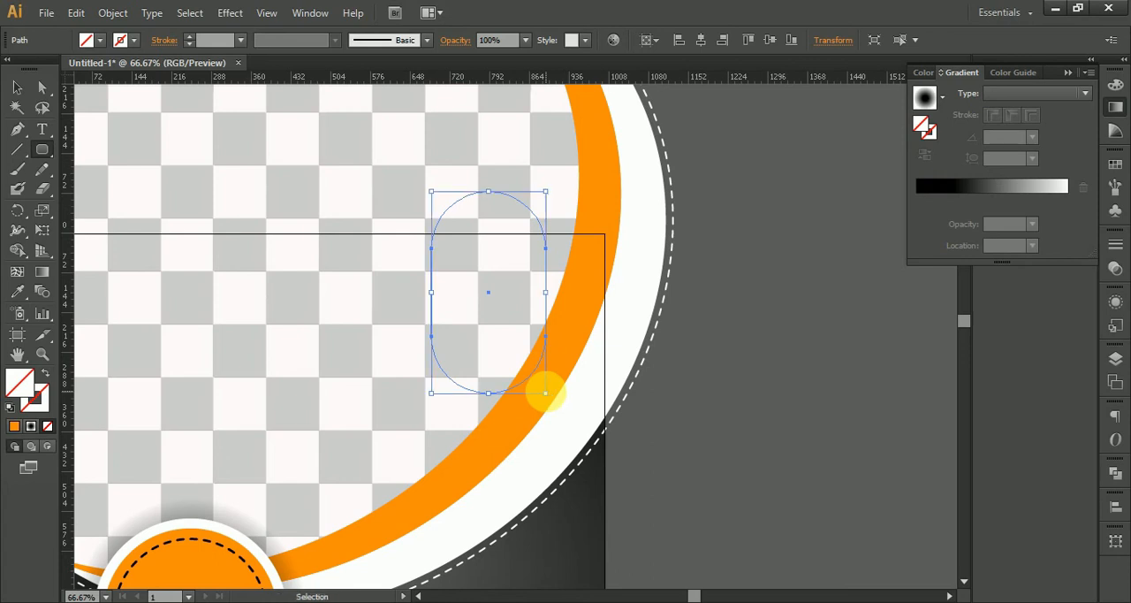
key(ctrl+z)
Draw a vertical pill-shaped rounded rectangle across the artboard's upper edge near the orange curve and fill it with the sampled white.
drag(489, 316, 578, 397)
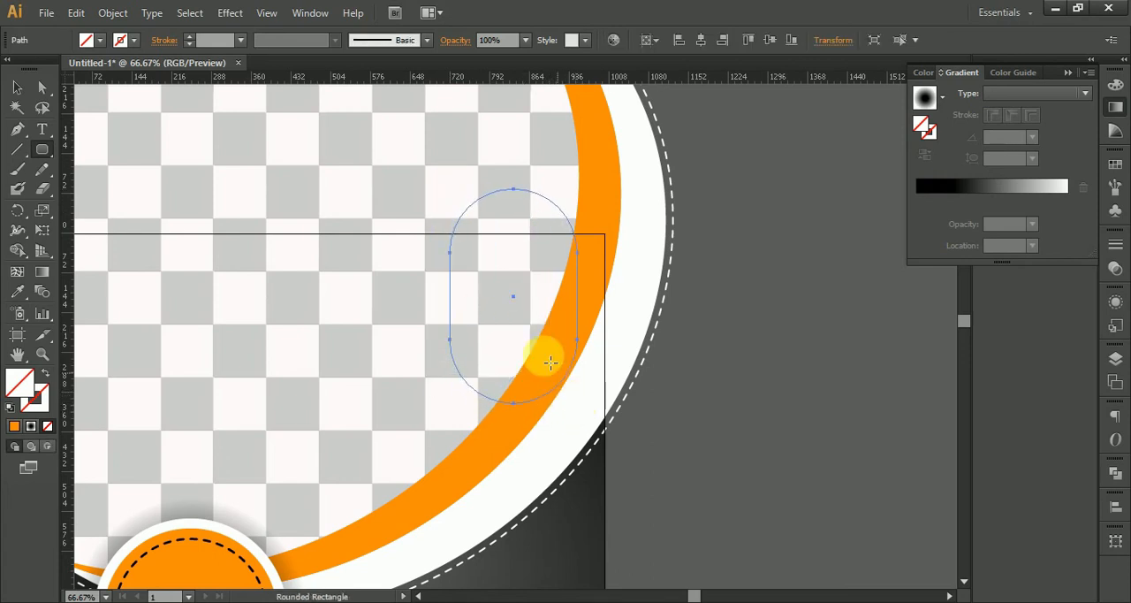
drag(176, 434, 211, 284)
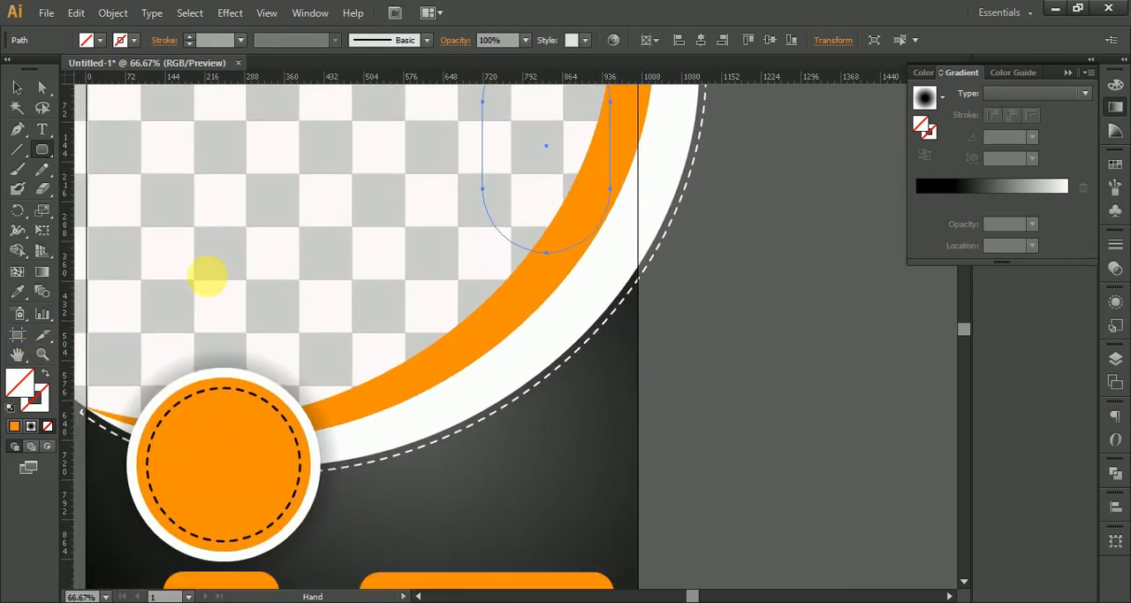
click(17, 292)
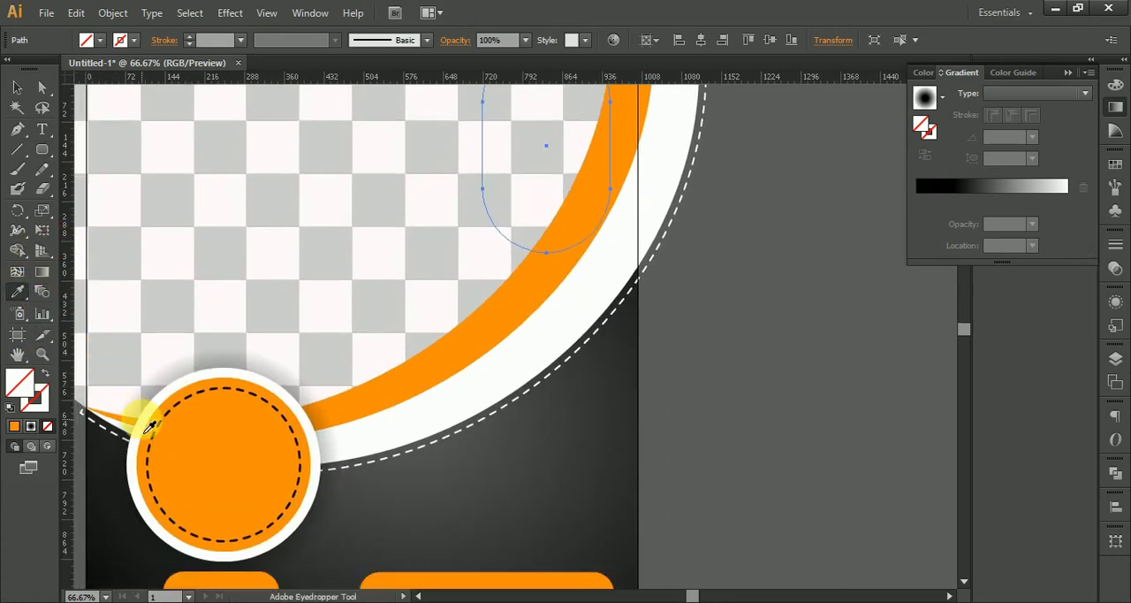
click(148, 431)
click(16, 88)
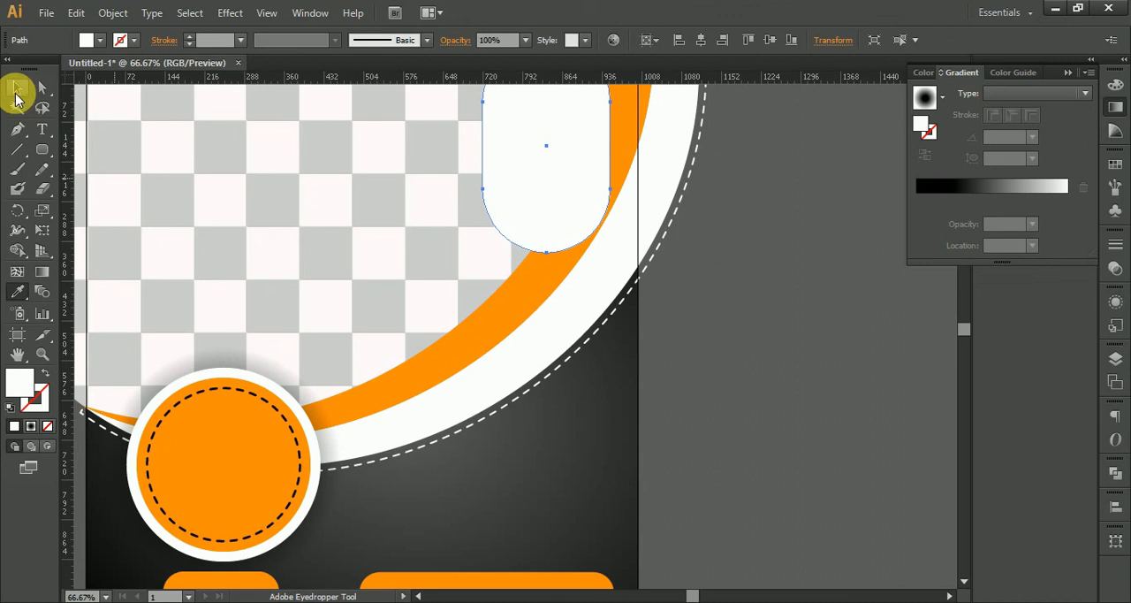
Move the white pill slightly up and to the left so more of it extends above the artboard.
scroll(692, 303, up, 3)
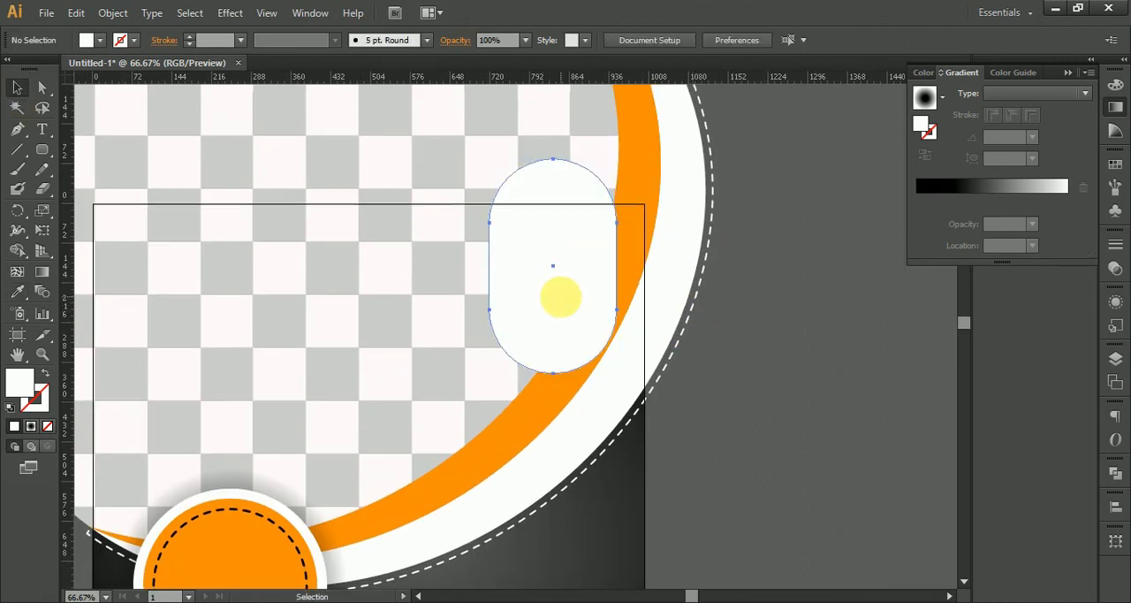
drag(581, 324, 571, 307)
key(space)
drag(568, 343, 570, 328)
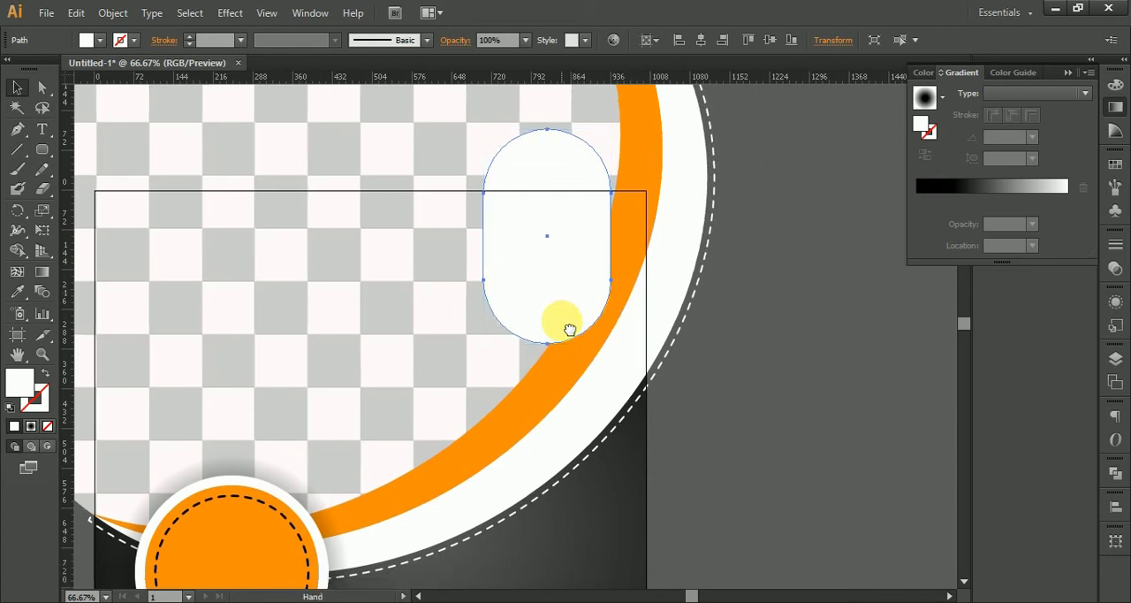
Create an inner copy of the white pill with Offset Path at -19 px.
click(114, 13)
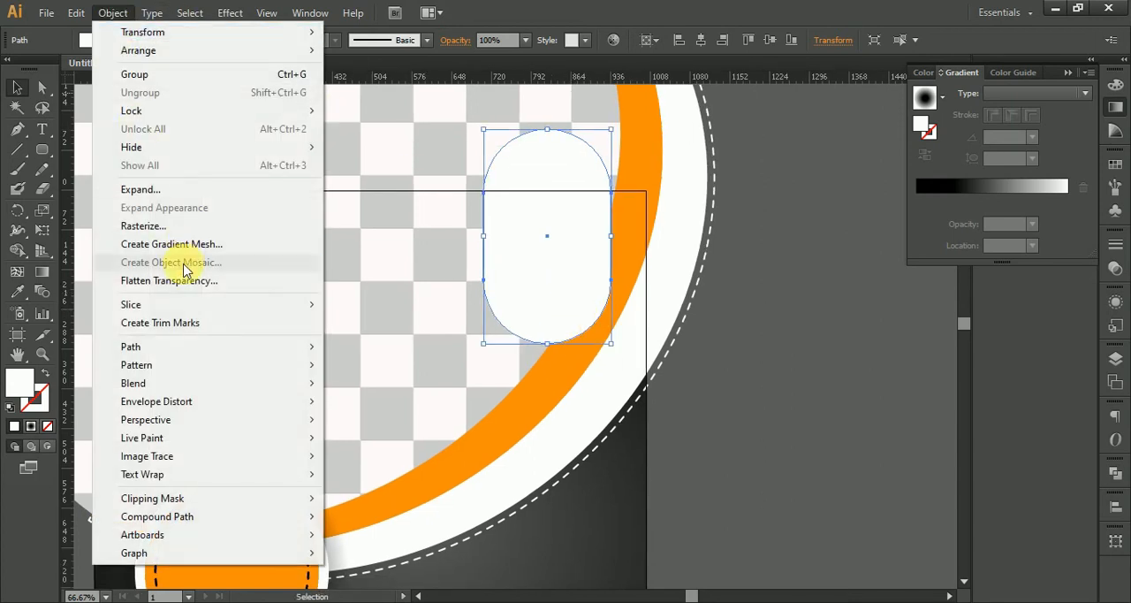
mouse_move(230, 354)
click(389, 406)
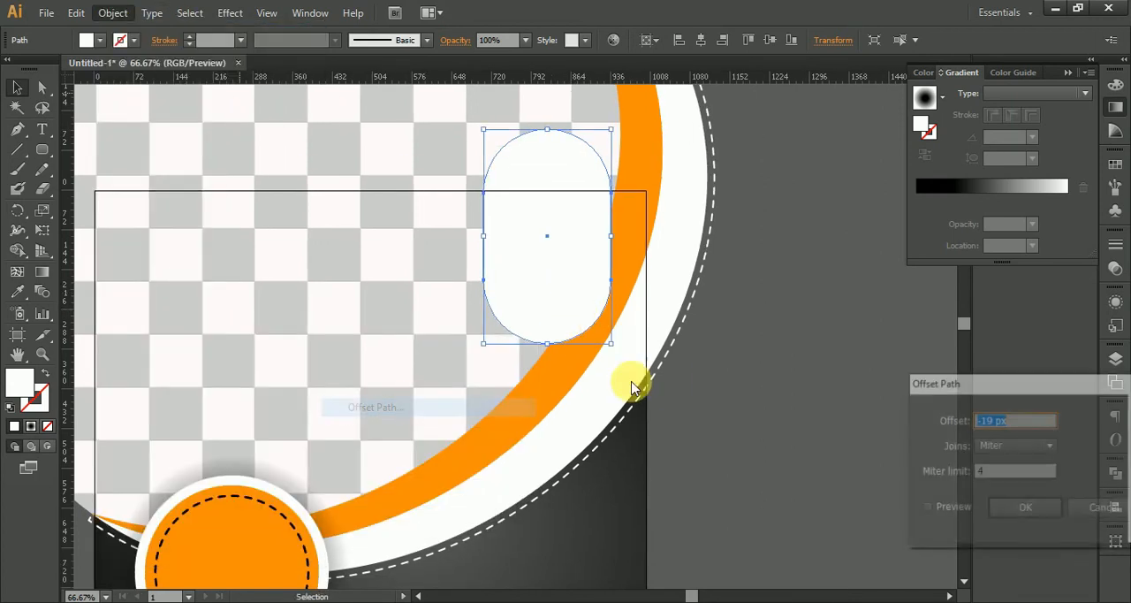
click(943, 510)
click(1017, 508)
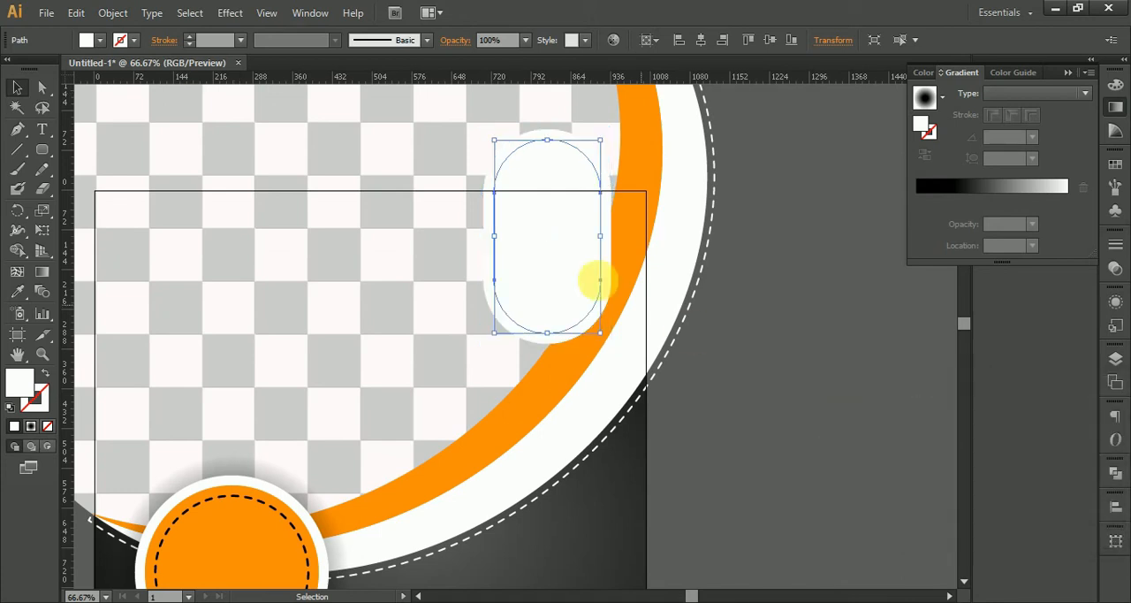
Create another inner pill with Offset Path at -19 px and give it the circular badge's black dashed outline.
click(119, 19)
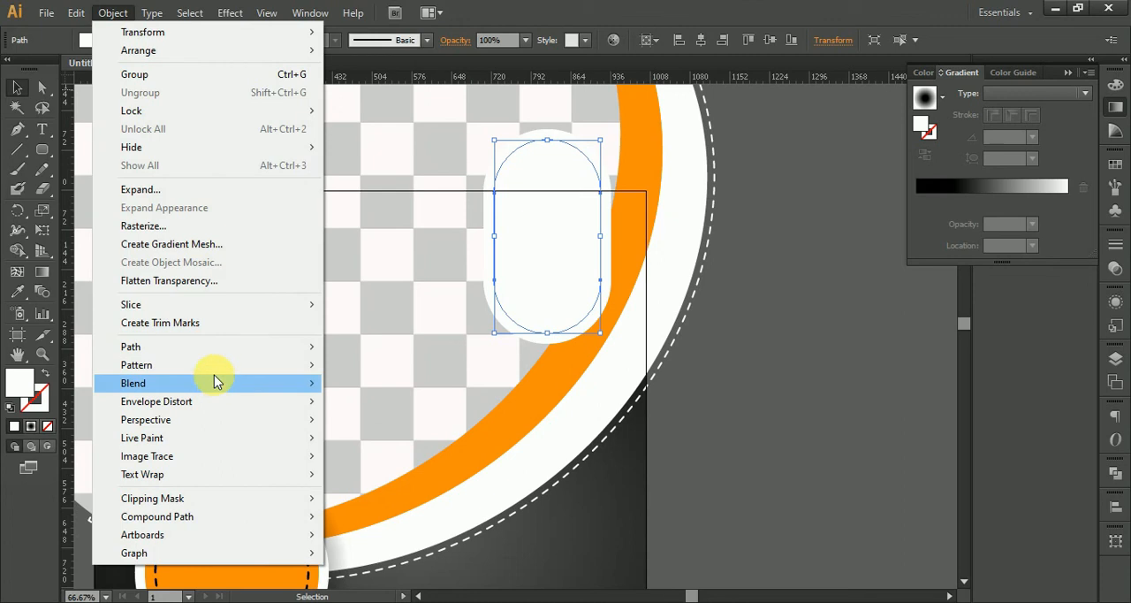
mouse_move(283, 353)
click(380, 407)
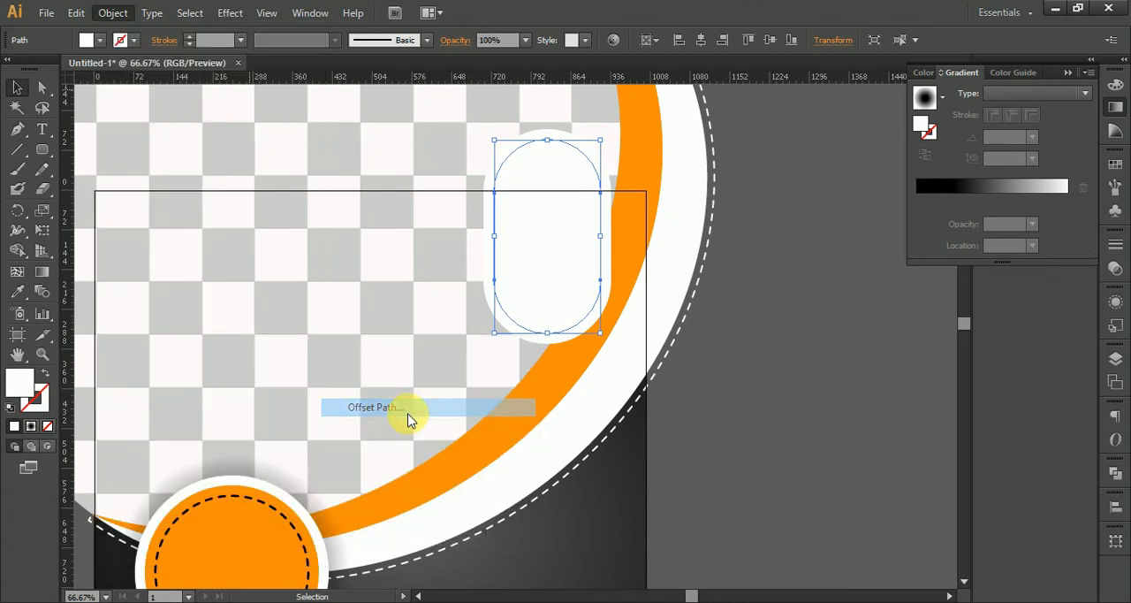
click(944, 513)
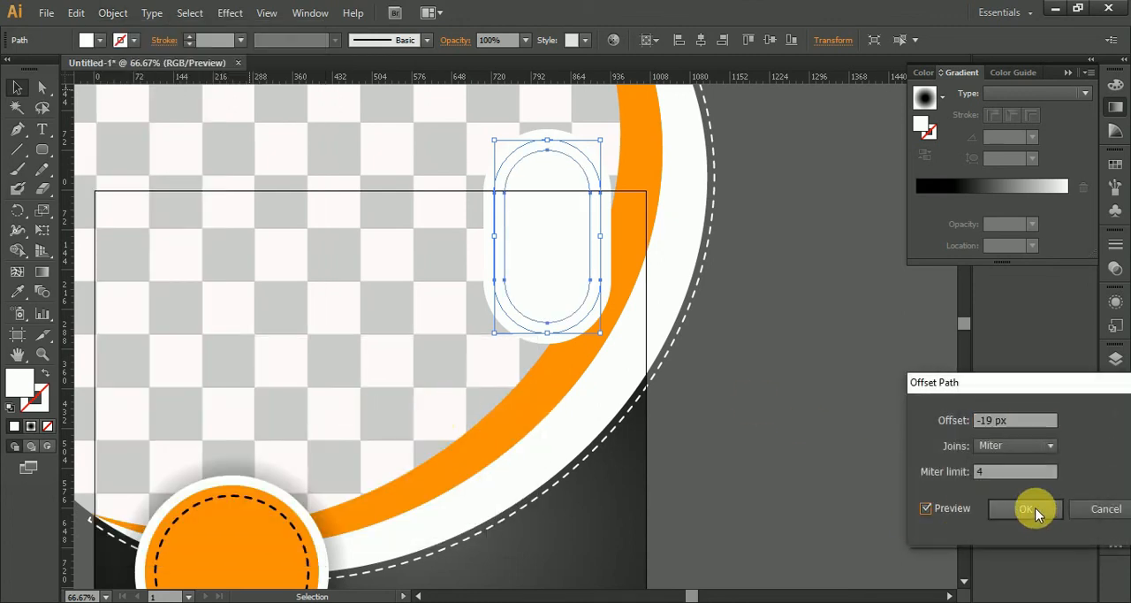
click(1029, 510)
click(17, 293)
click(210, 510)
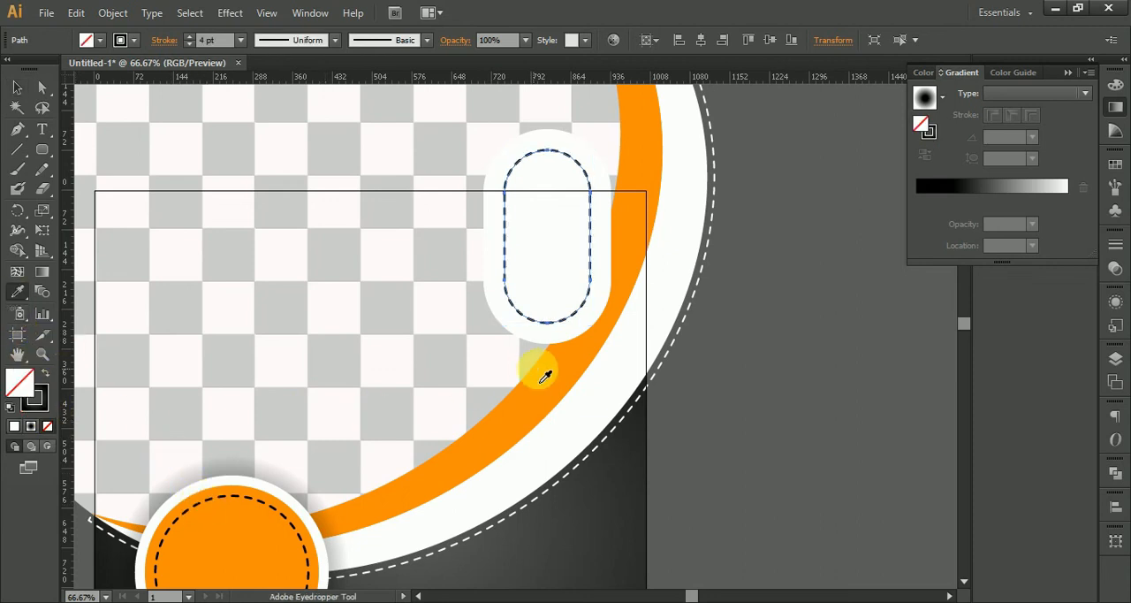
Fill the middle pill between the dashed outline and the white pill with orange sampled from the circular badge.
ctrl+click(547, 291)
click(220, 536)
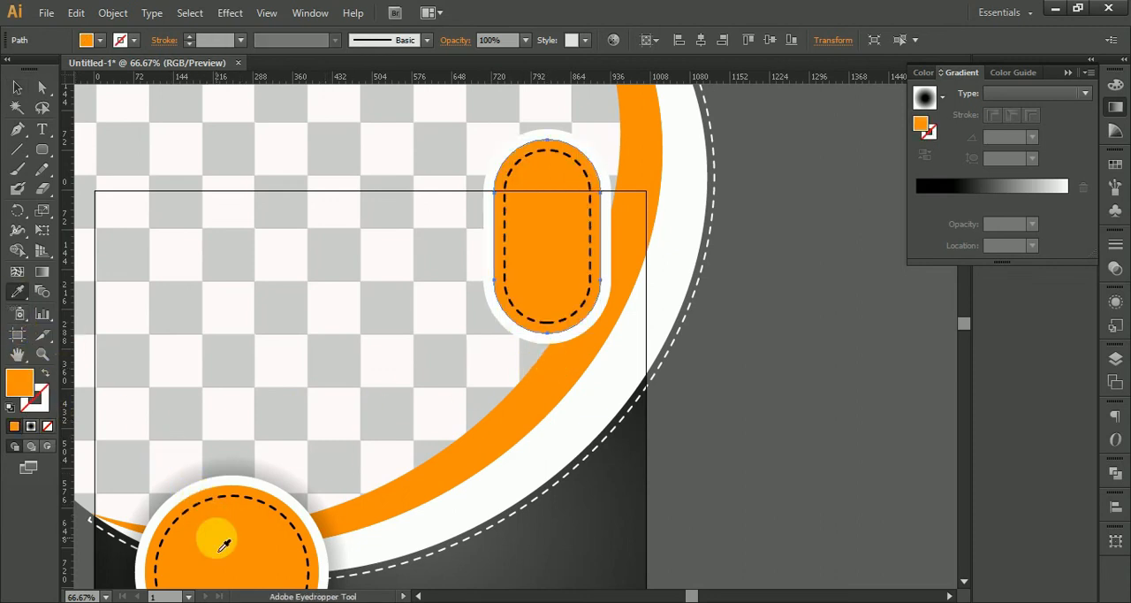
click(17, 87)
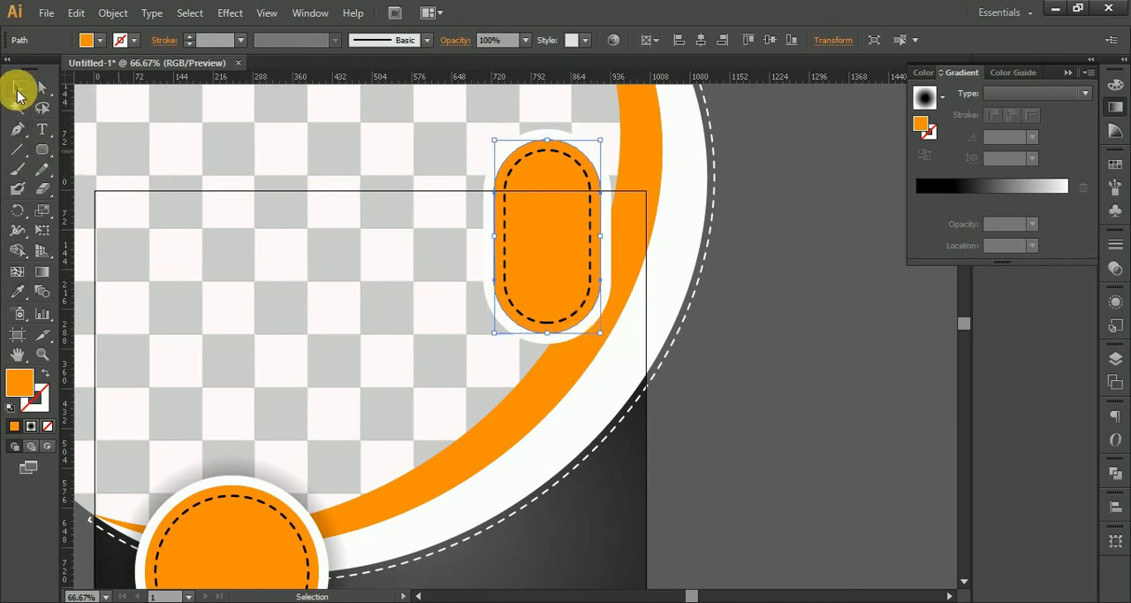
click(856, 385)
drag(857, 398, 757, 407)
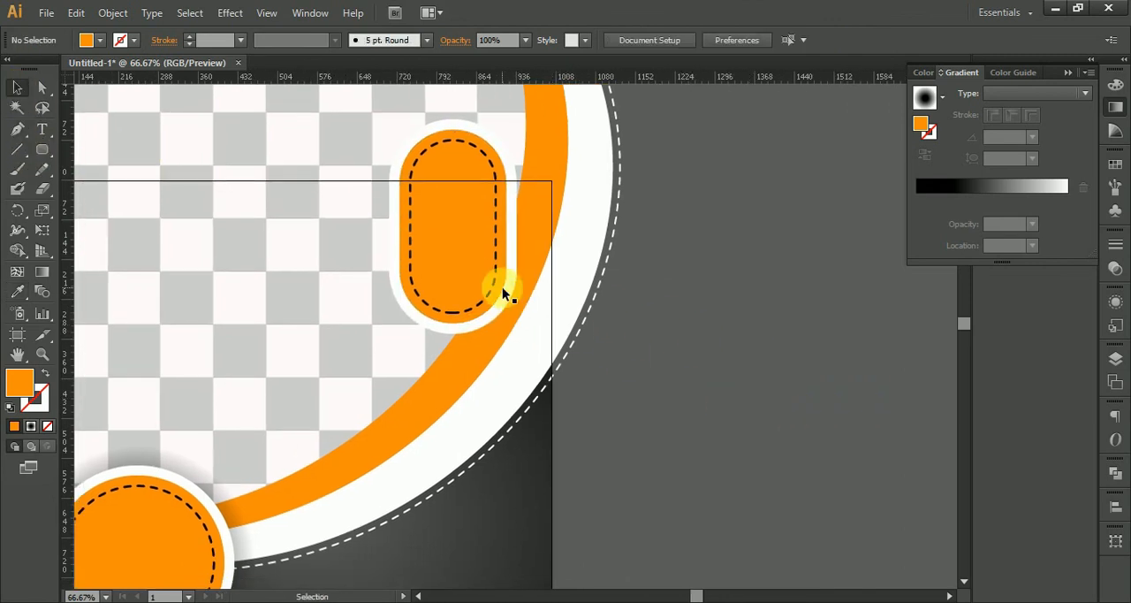
Duplicate the shadowed circular badge onto the empty canvas beside the artboard and ungroup the copy.
click(511, 311)
drag(687, 371, 757, 442)
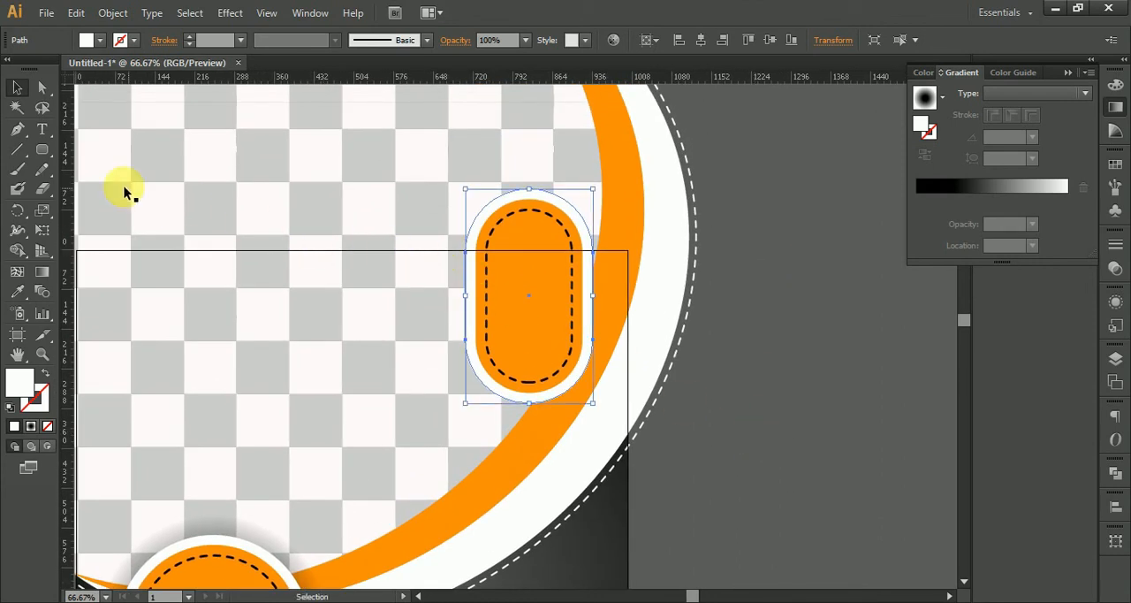
drag(718, 438, 677, 373)
click(709, 392)
drag(249, 496, 803, 359)
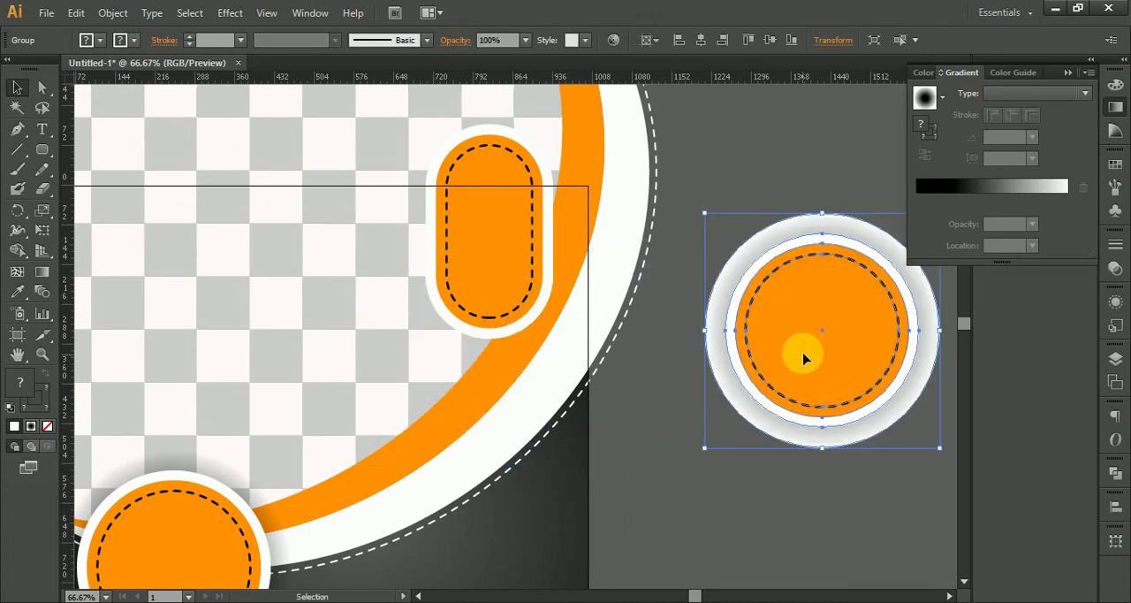
right_click(803, 336)
click(862, 429)
click(849, 522)
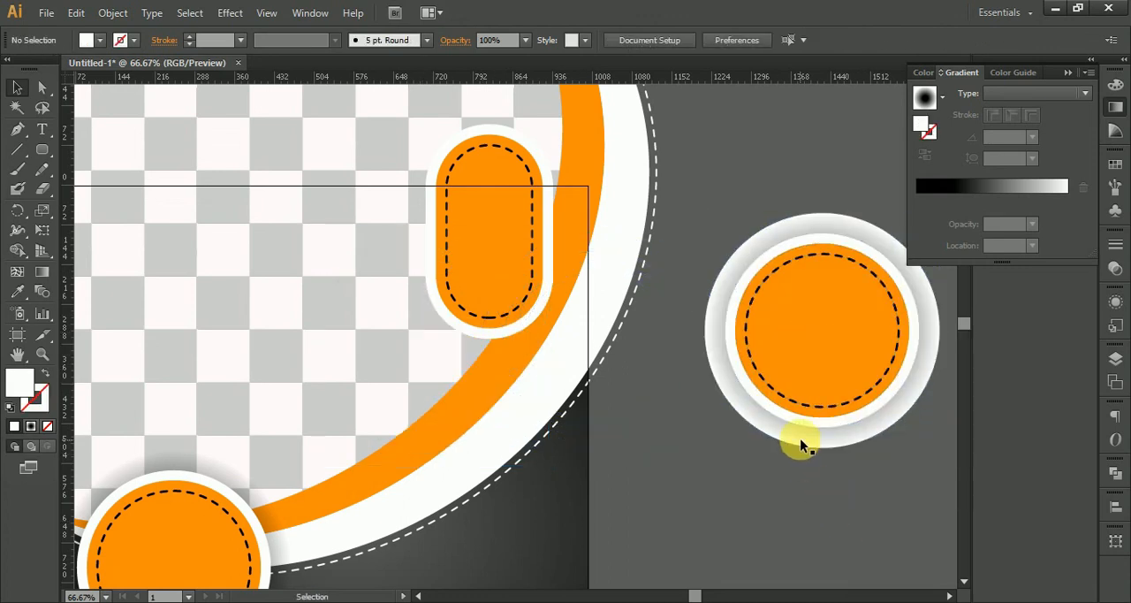
Move the copied radial-gradient shadow circle behind the pill tag and delete the rest of the badge copy.
click(804, 530)
drag(804, 531, 486, 349)
click(643, 437)
click(809, 354)
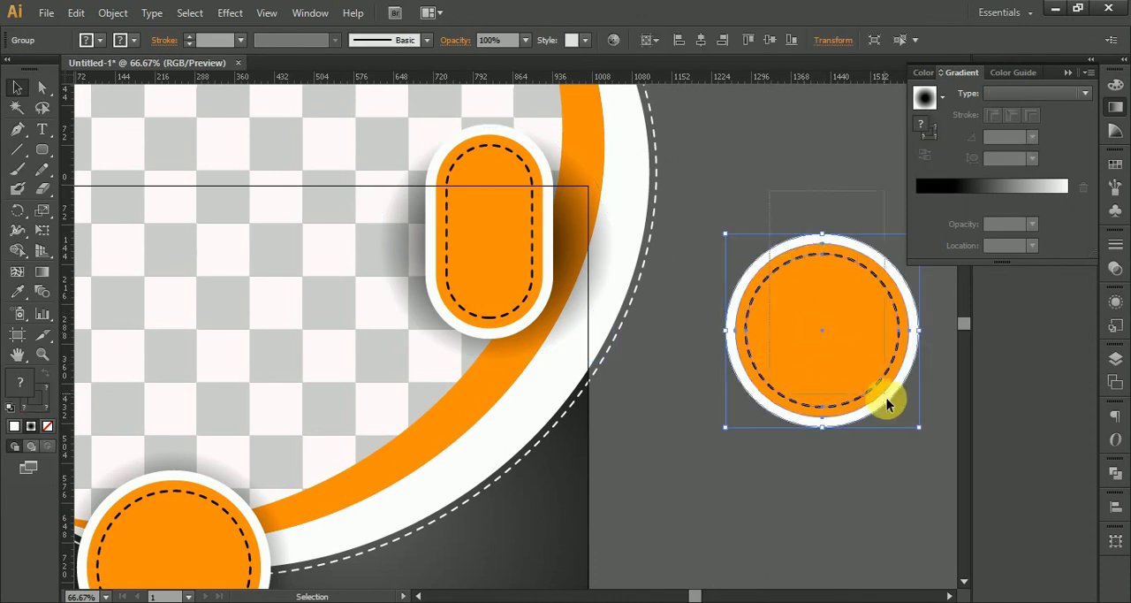
key(Delete)
Reshape the shadow circle into a narrower, taller ellipse that closely surrounds the pill tag.
click(575, 262)
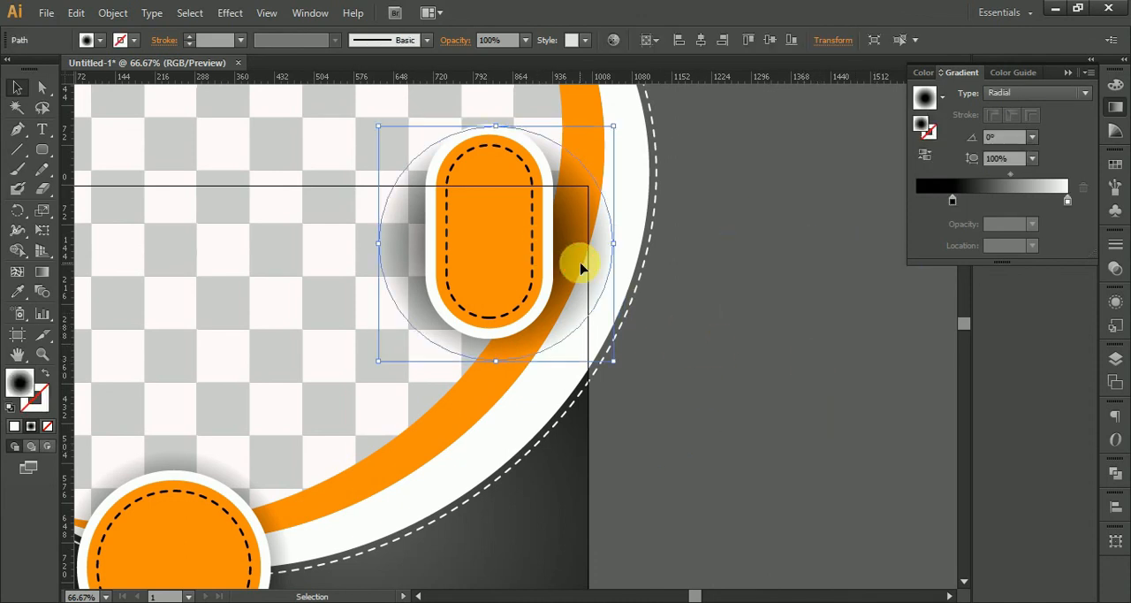
scroll(587, 248, up, 1)
drag(626, 244, 566, 244)
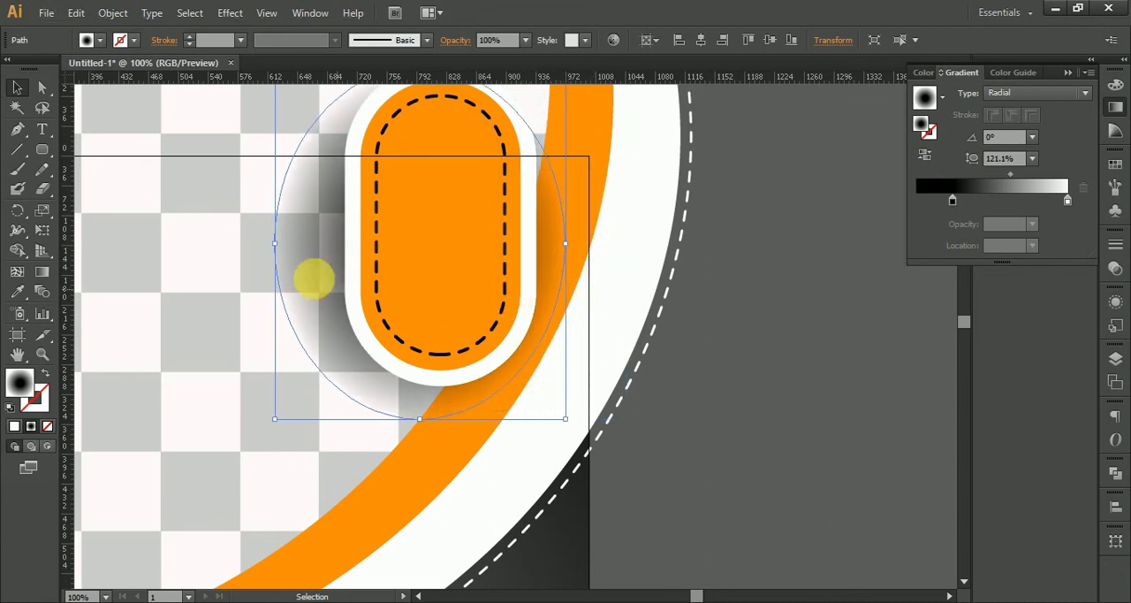
drag(280, 250, 327, 244)
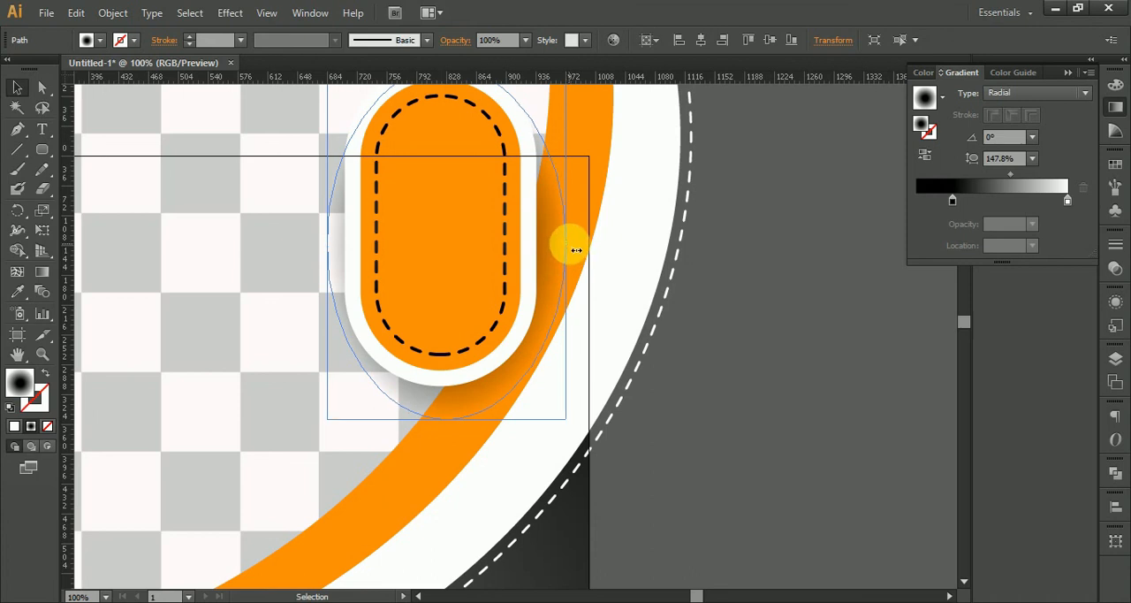
drag(576, 250, 571, 245)
drag(327, 245, 316, 244)
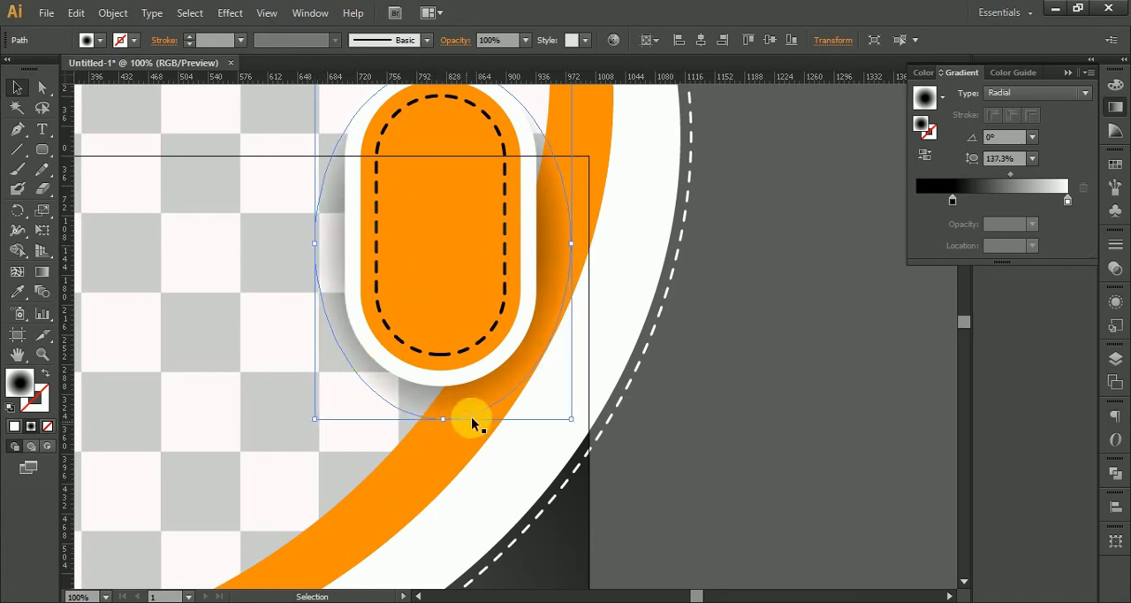
drag(473, 402, 469, 412)
click(712, 401)
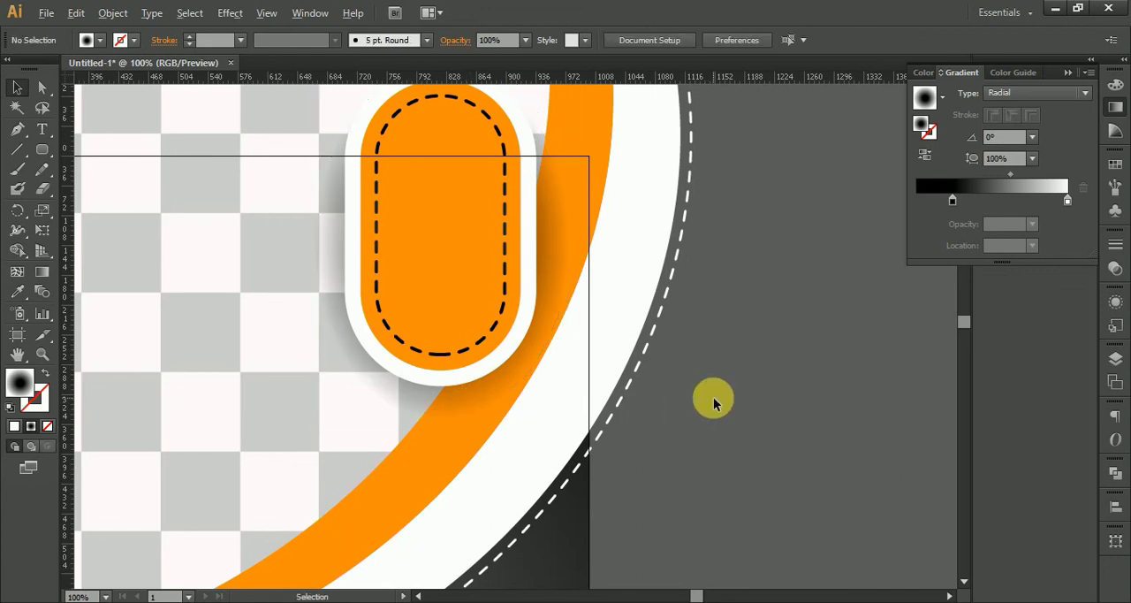
Duplicate the dark background square, align the copy to the artboard, and use it as a clipping mask for the whole layout.
scroll(714, 399, down, 3)
drag(713, 396, 662, 321)
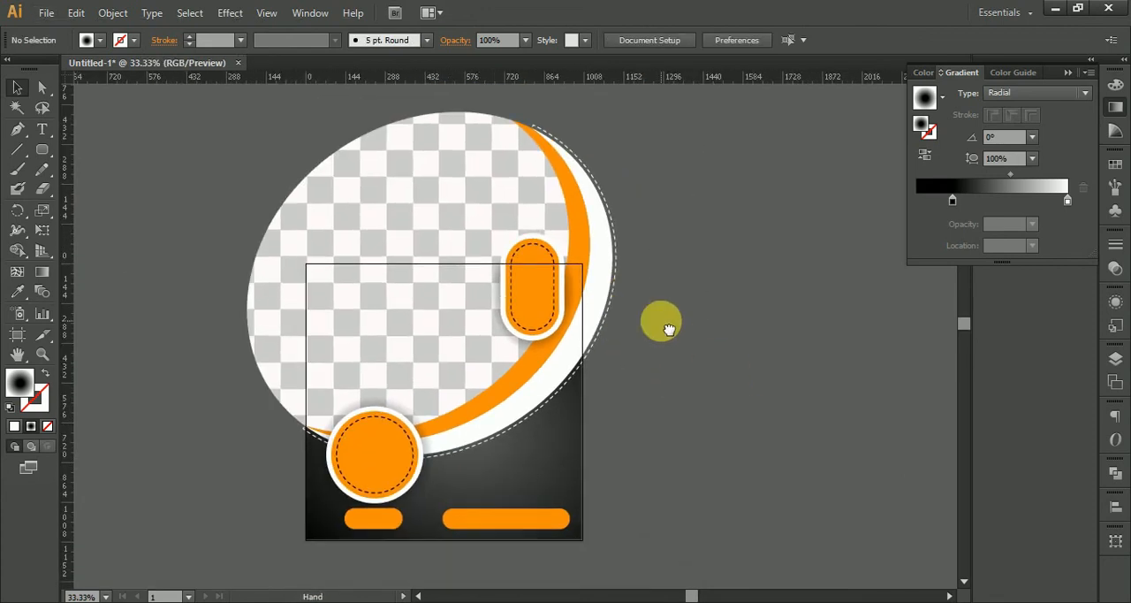
click(498, 480)
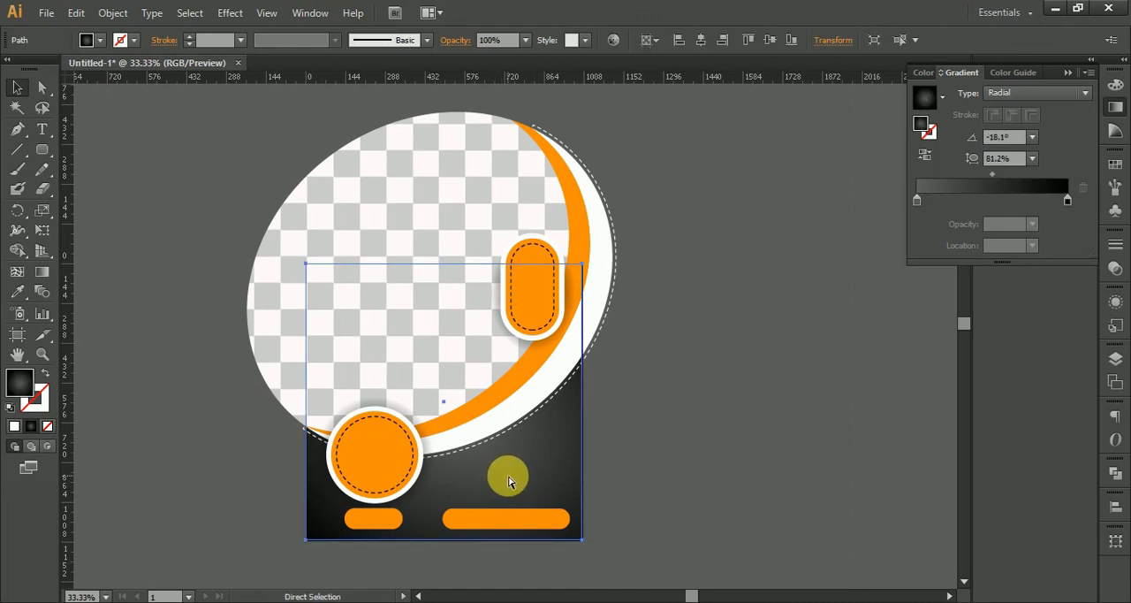
key(ctrl+c)
key(ctrl+v)
click(733, 41)
click(749, 40)
drag(194, 140, 672, 520)
right_click(442, 369)
click(530, 462)
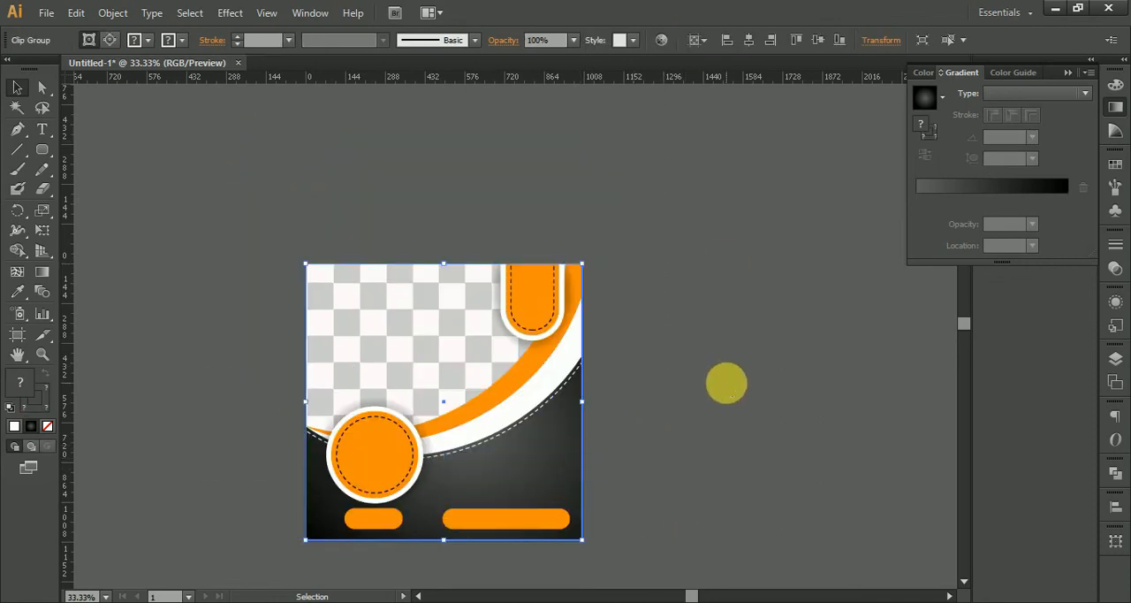
click(726, 383)
drag(704, 488, 730, 419)
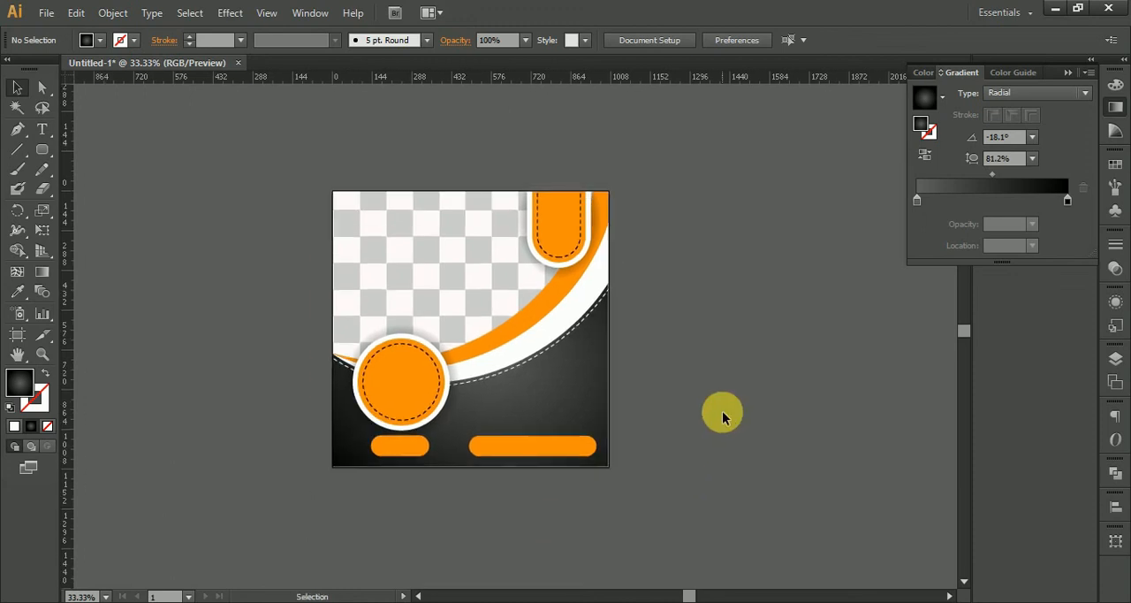